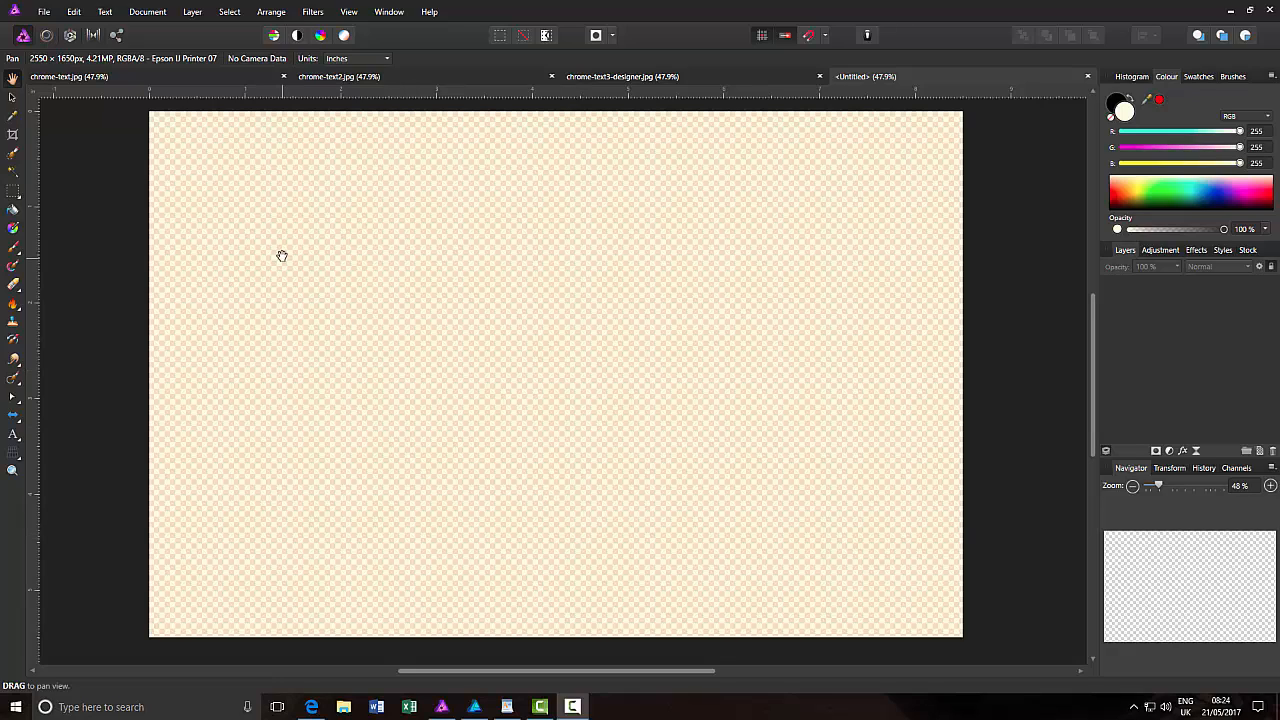
Step: View the finished chrome lettering examples in chrome-text.jpg, chrome-text2.jpg and chrome-text3-designer.jpg
click(183, 80)
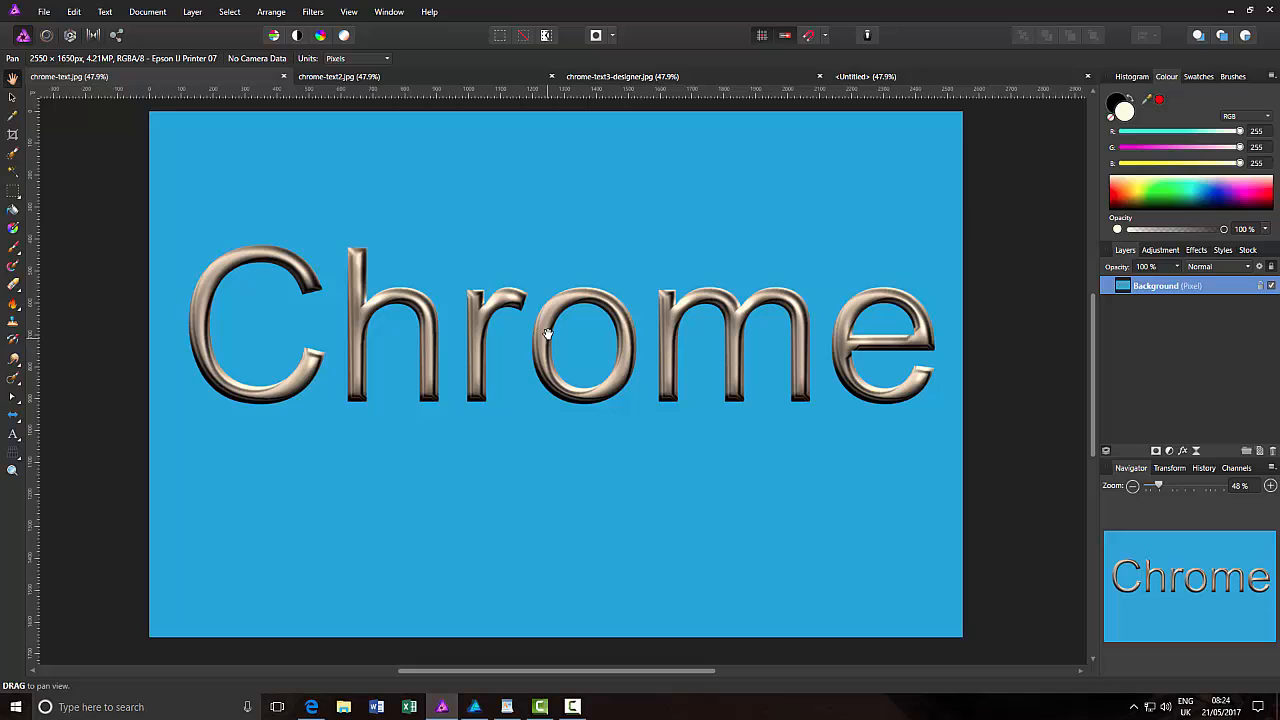
click(430, 77)
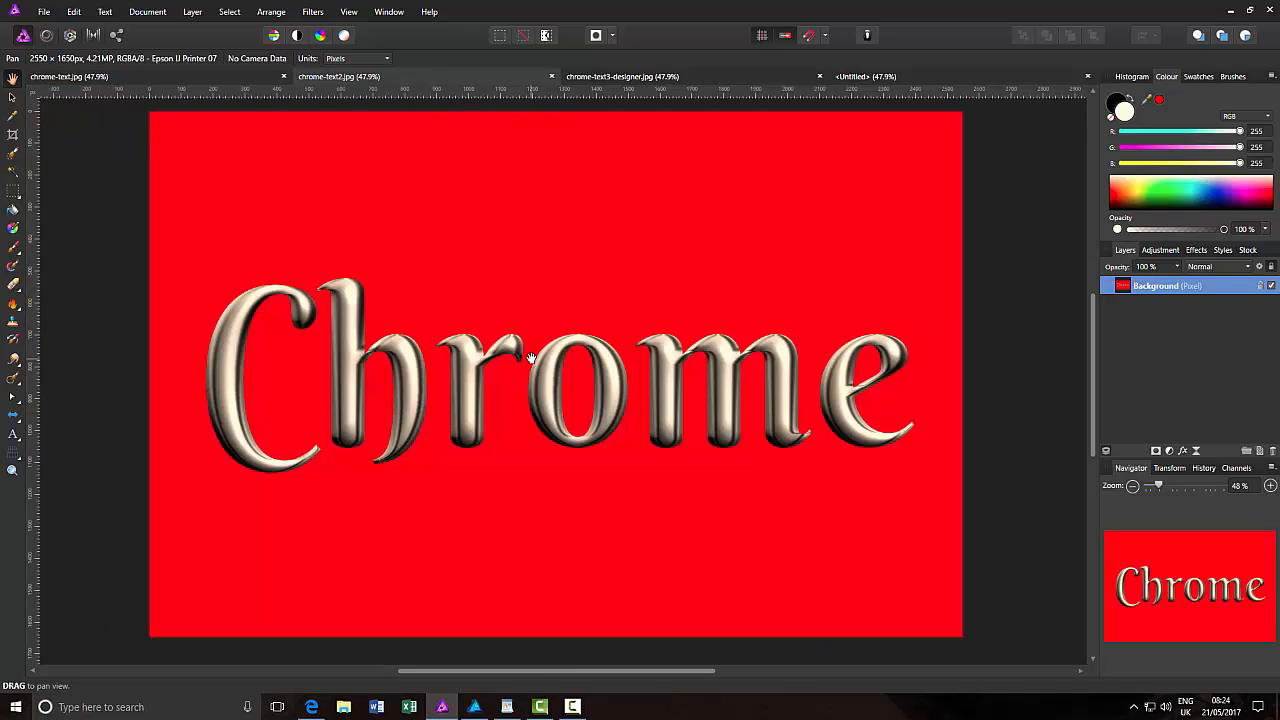
click(735, 75)
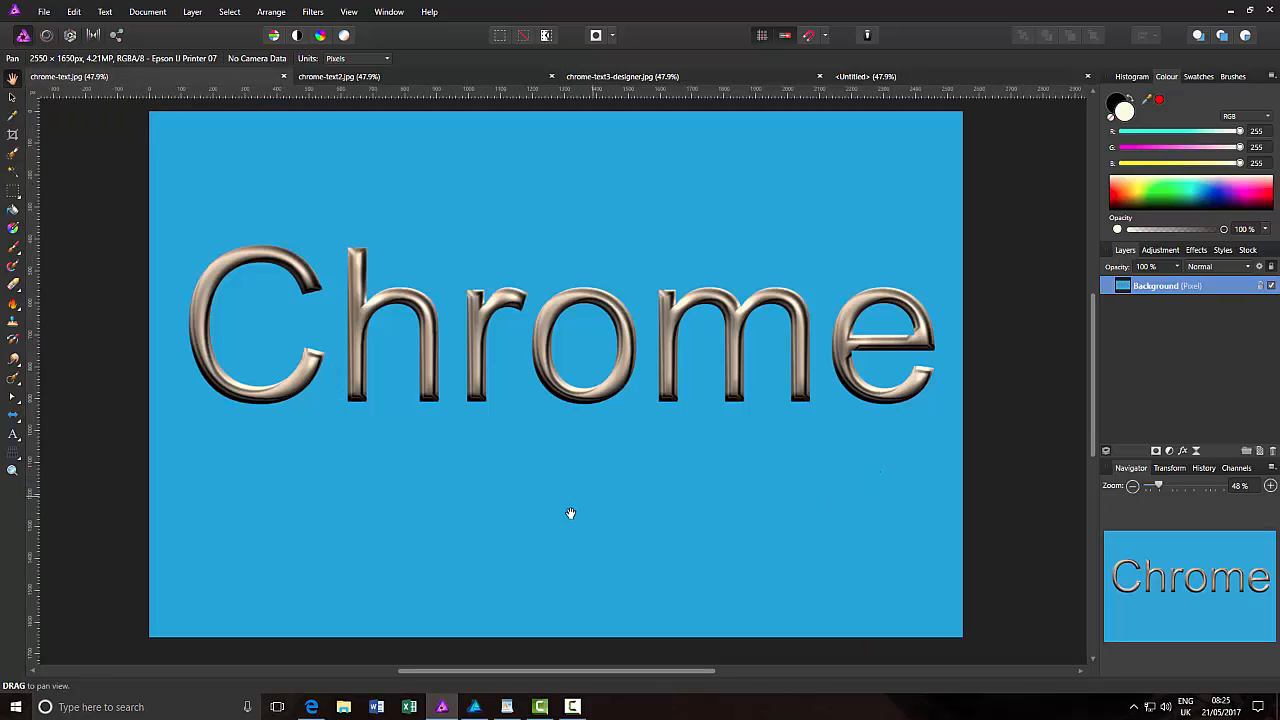
Step: Switch to the Edge browser and review the PhotoshopCAFE chrome text tutorial from its introduction through the bevel settings and final result
click(311, 707)
scroll(1033, 486, up, 3)
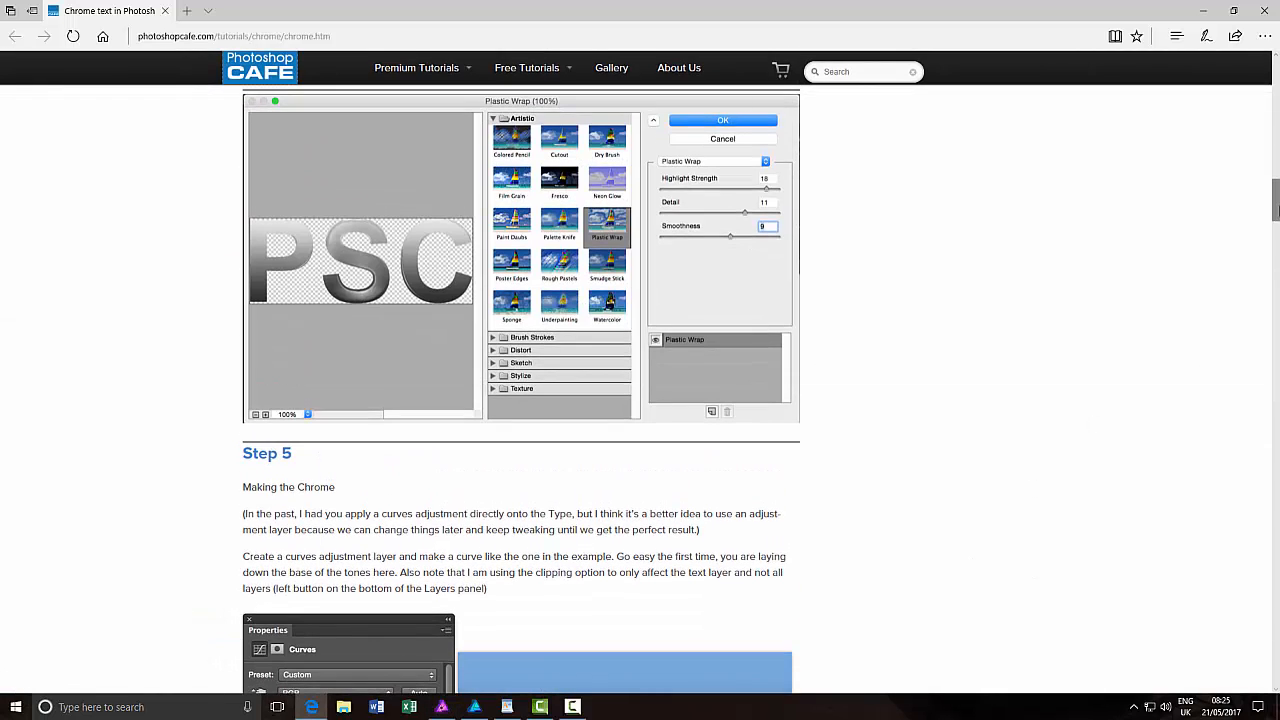
drag(1276, 206, 1276, 78)
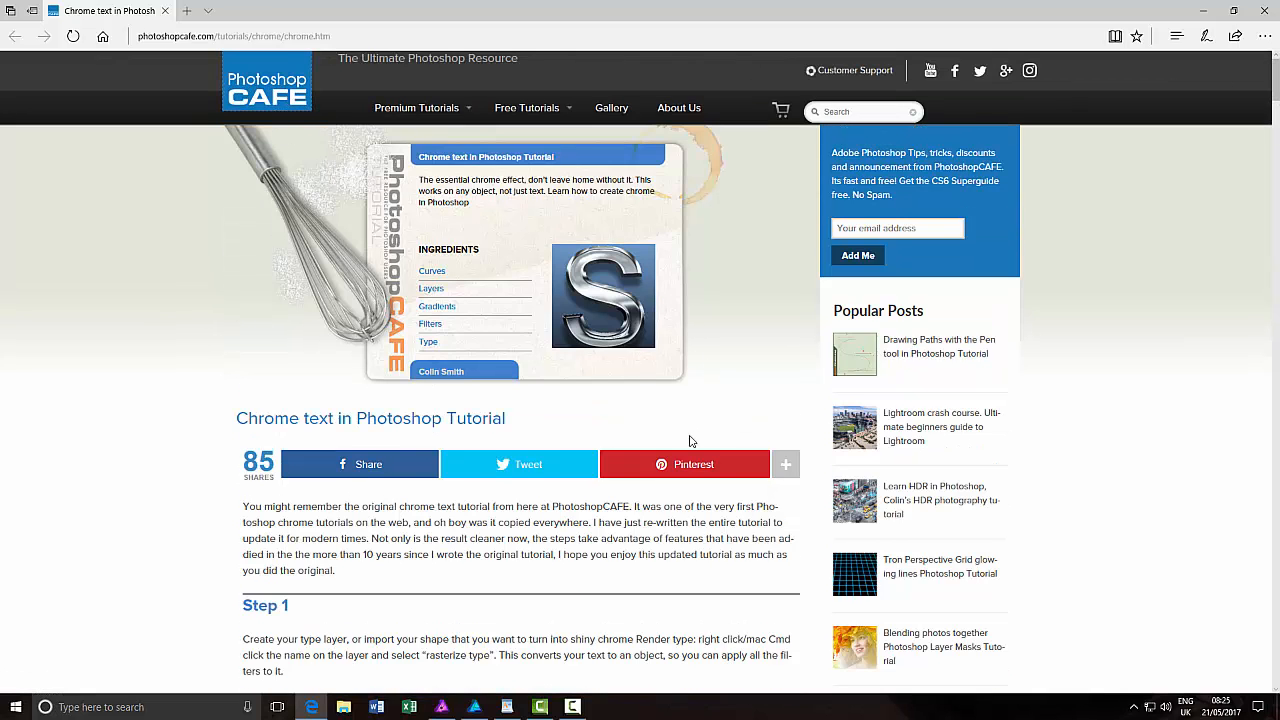
scroll(690, 442, down, 10)
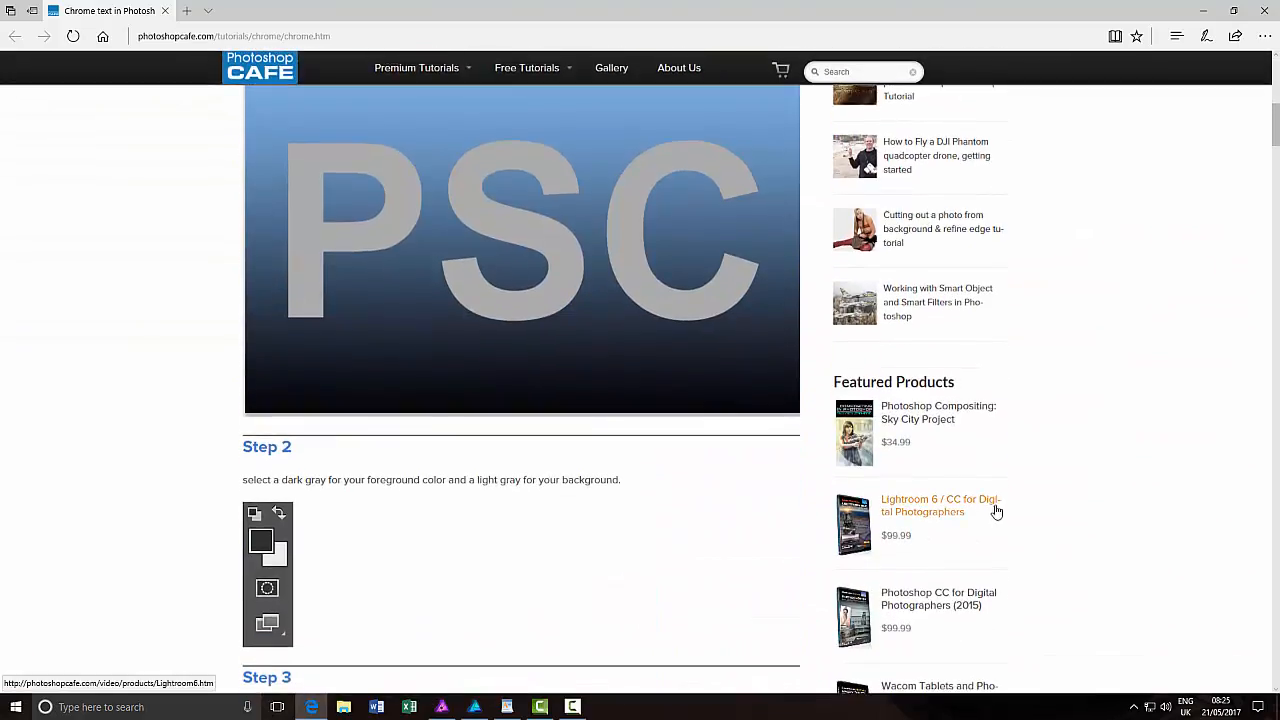
scroll(640, 565, down, 15)
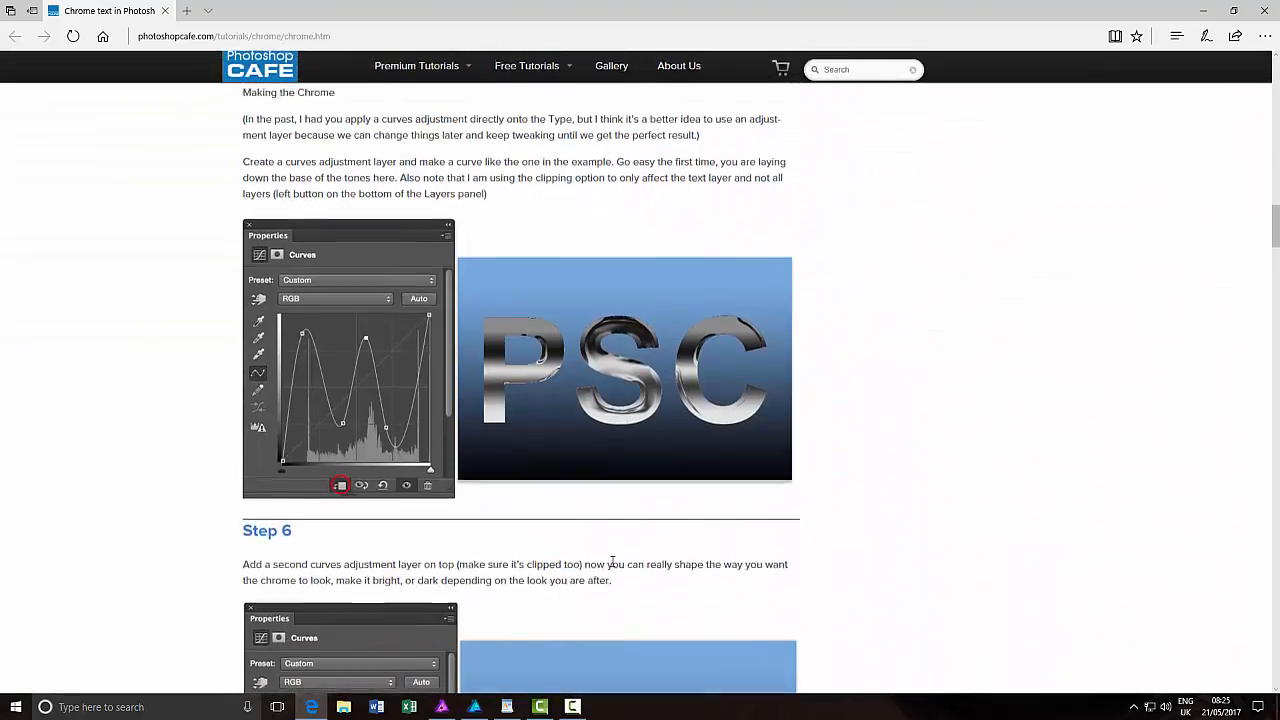
scroll(652, 455, down, 10)
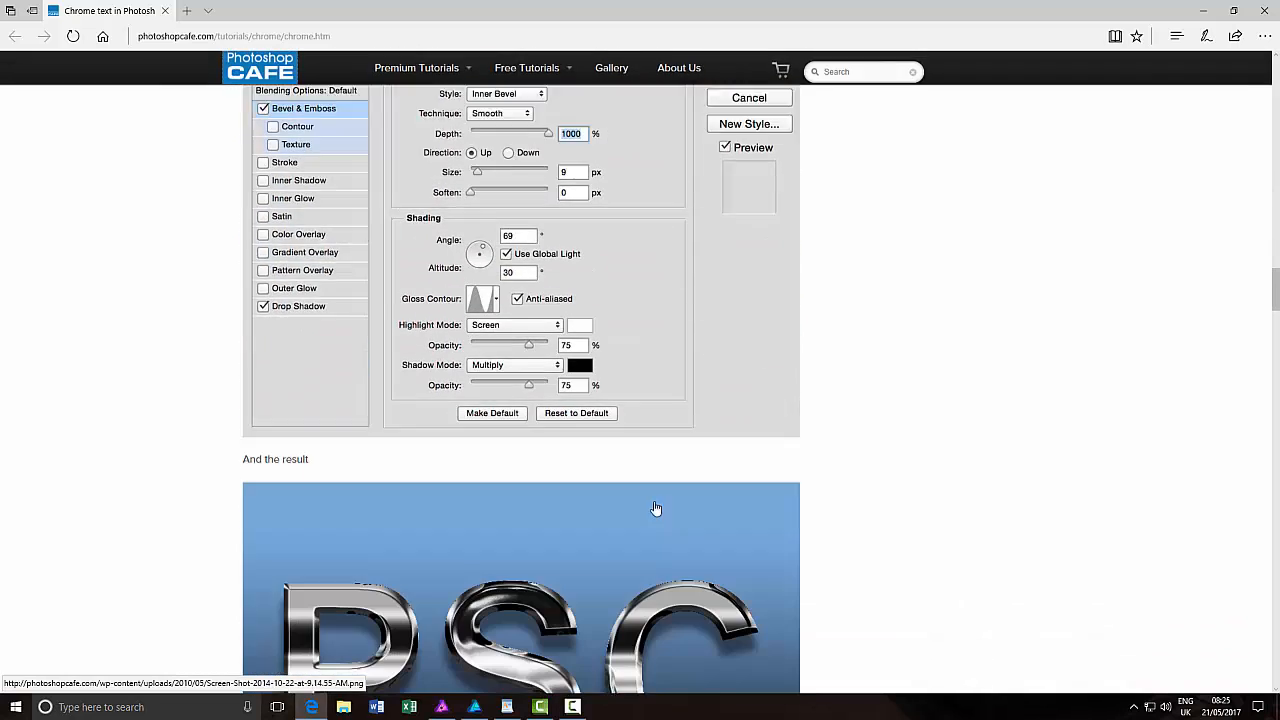
scroll(655, 510, down, 2)
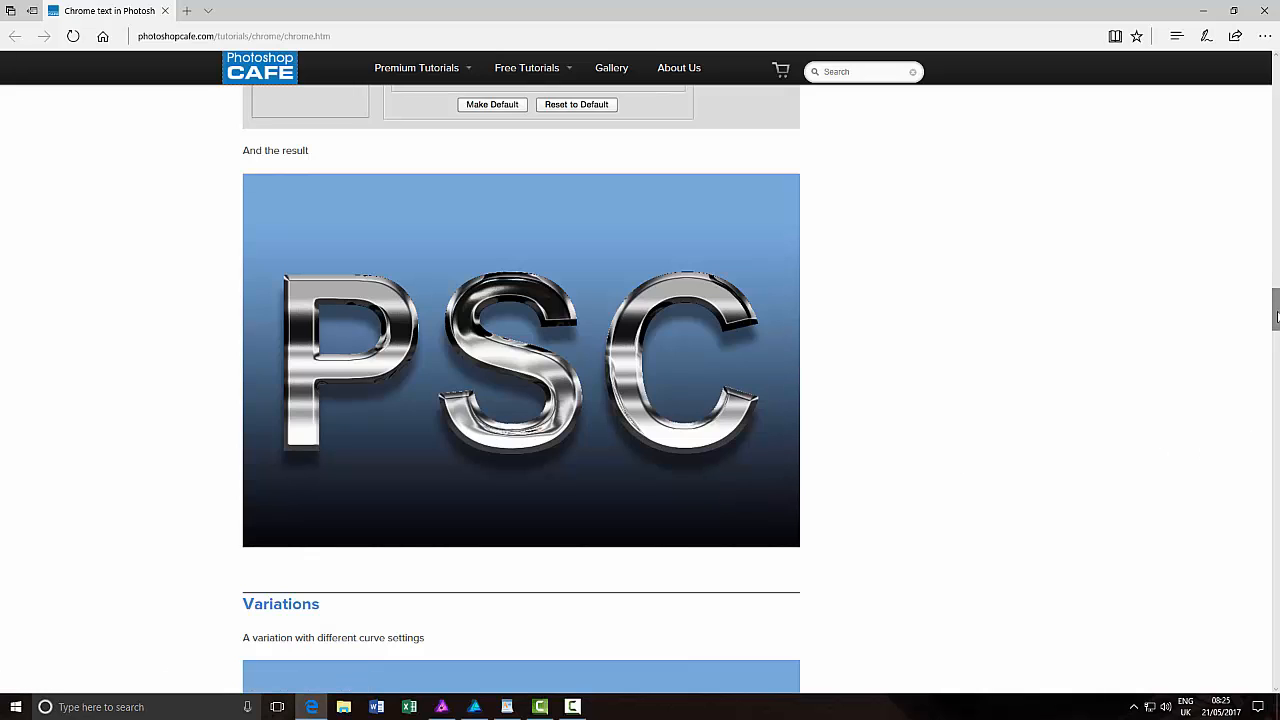
drag(1275, 308, 1272, 78)
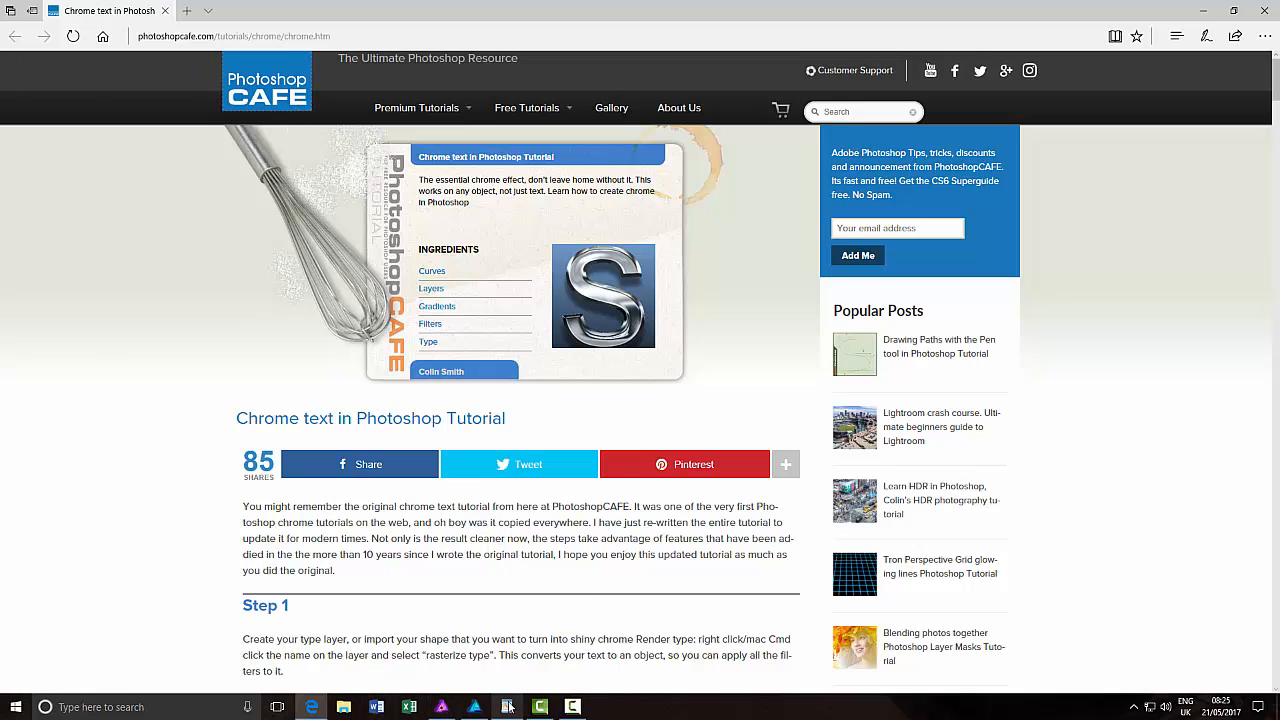
Step: Switch back to Affinity Photo and add a new pixel layer to the blank untitled document
click(442, 707)
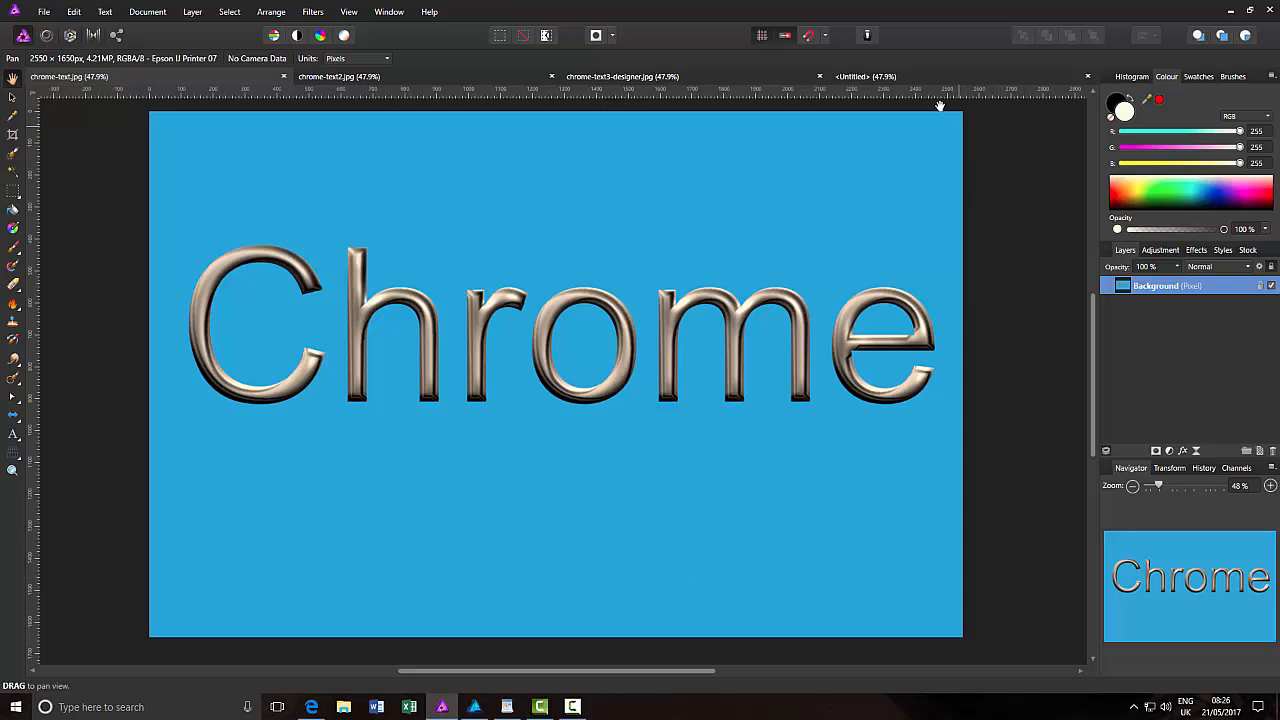
click(914, 77)
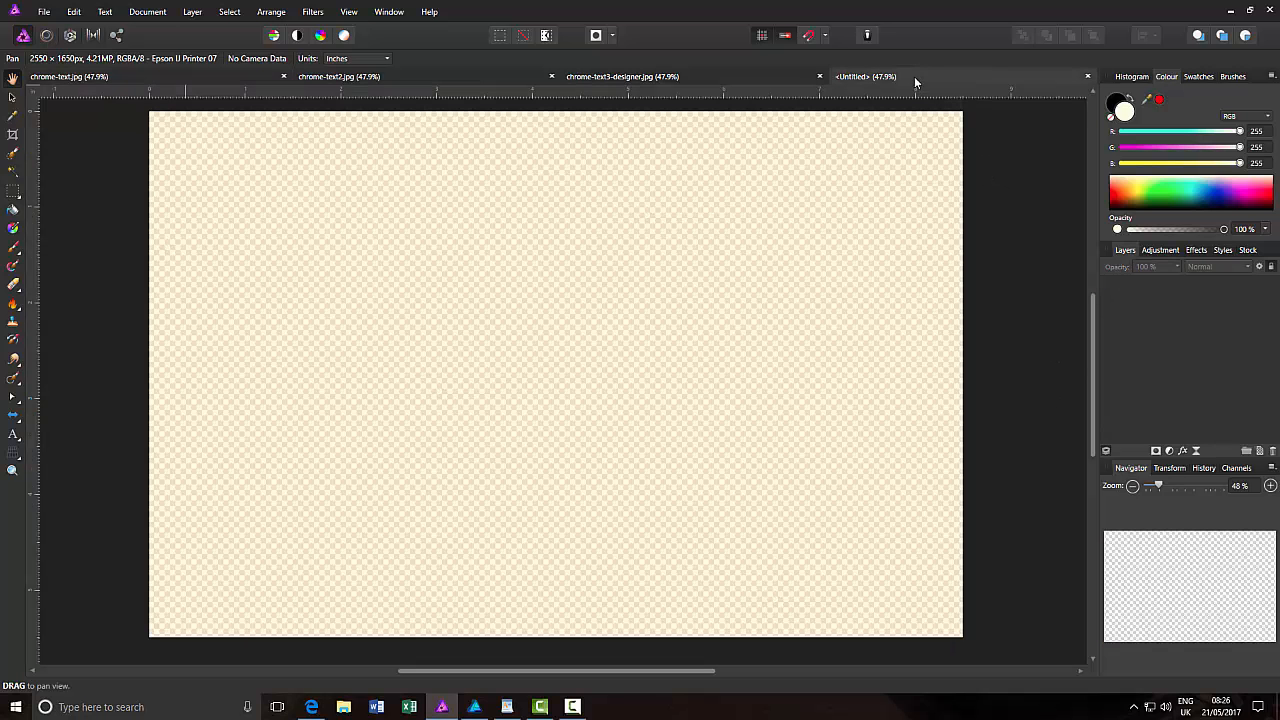
click(1260, 452)
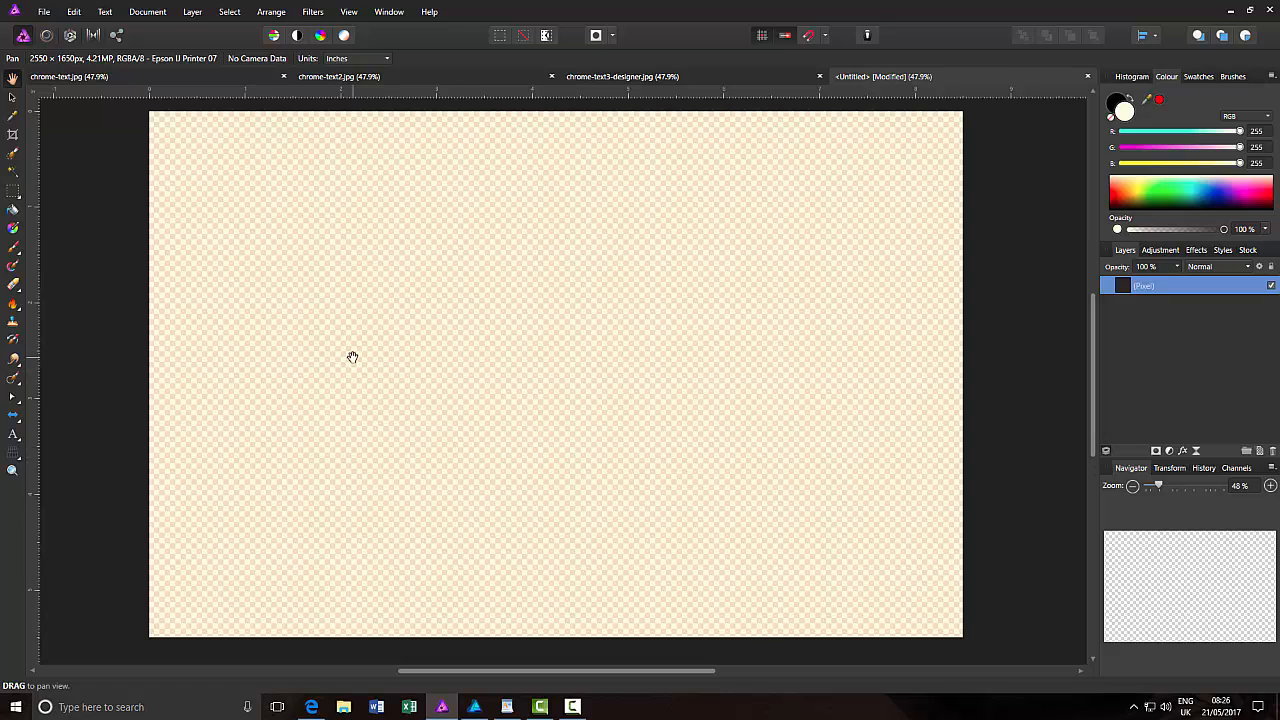
Step: Flood fill the untitled document's pixel layer with a pinkish red, RGB 255, 14, 102
click(204, 76)
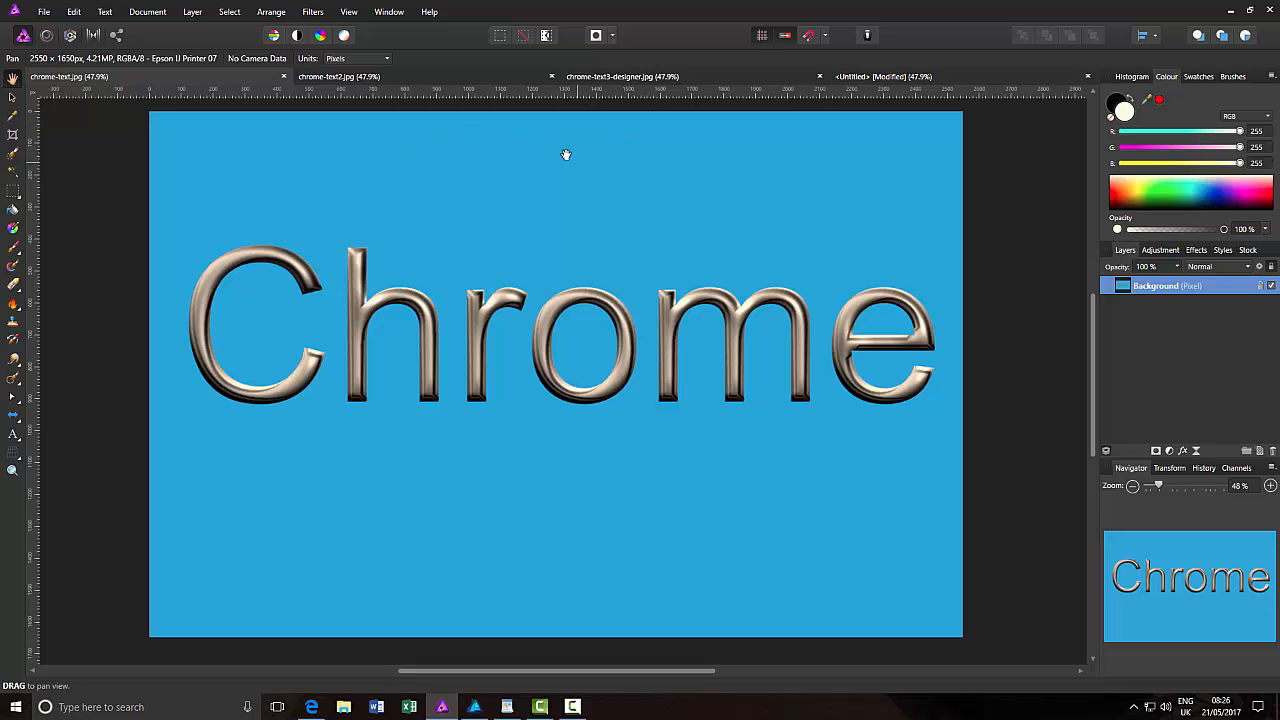
click(975, 77)
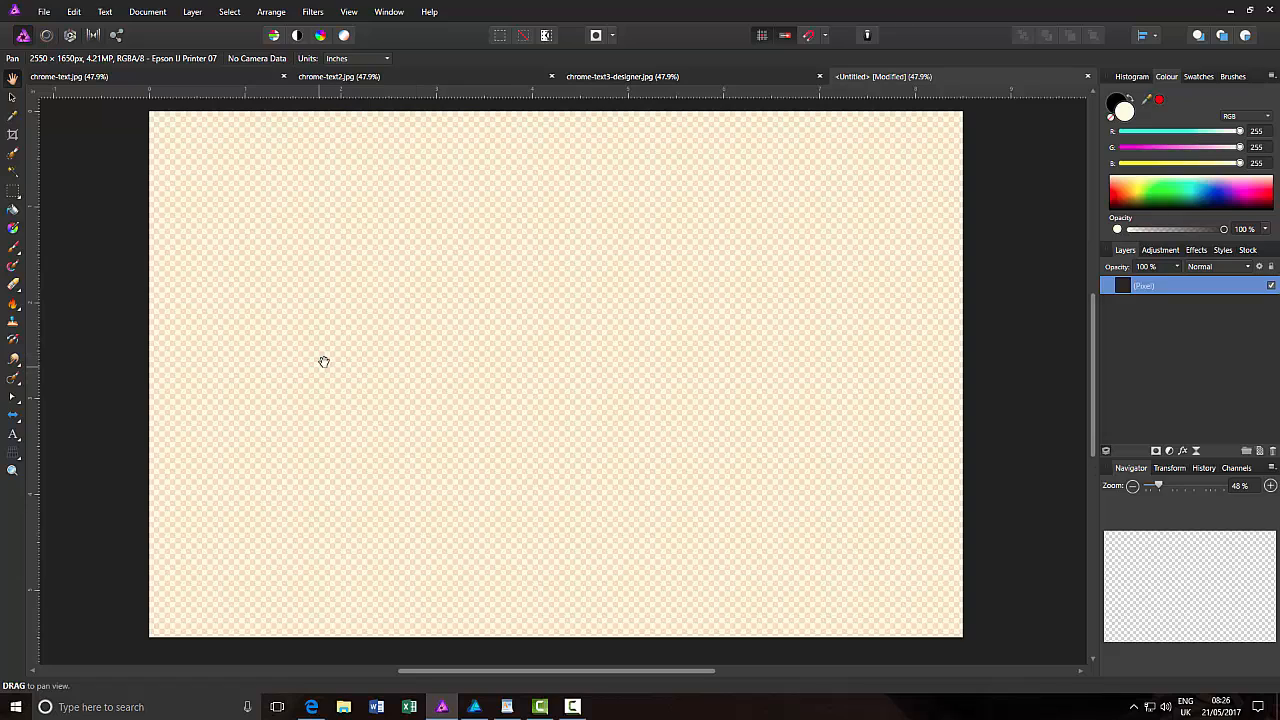
click(12, 209)
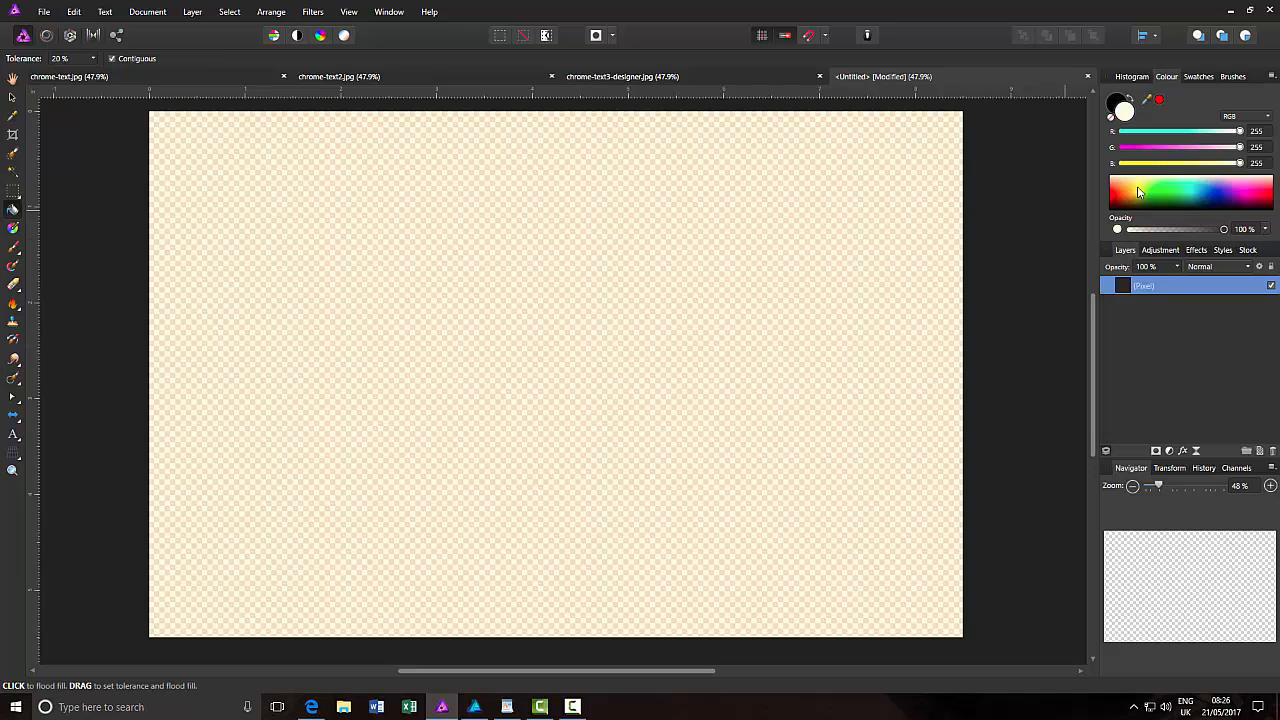
click(1261, 189)
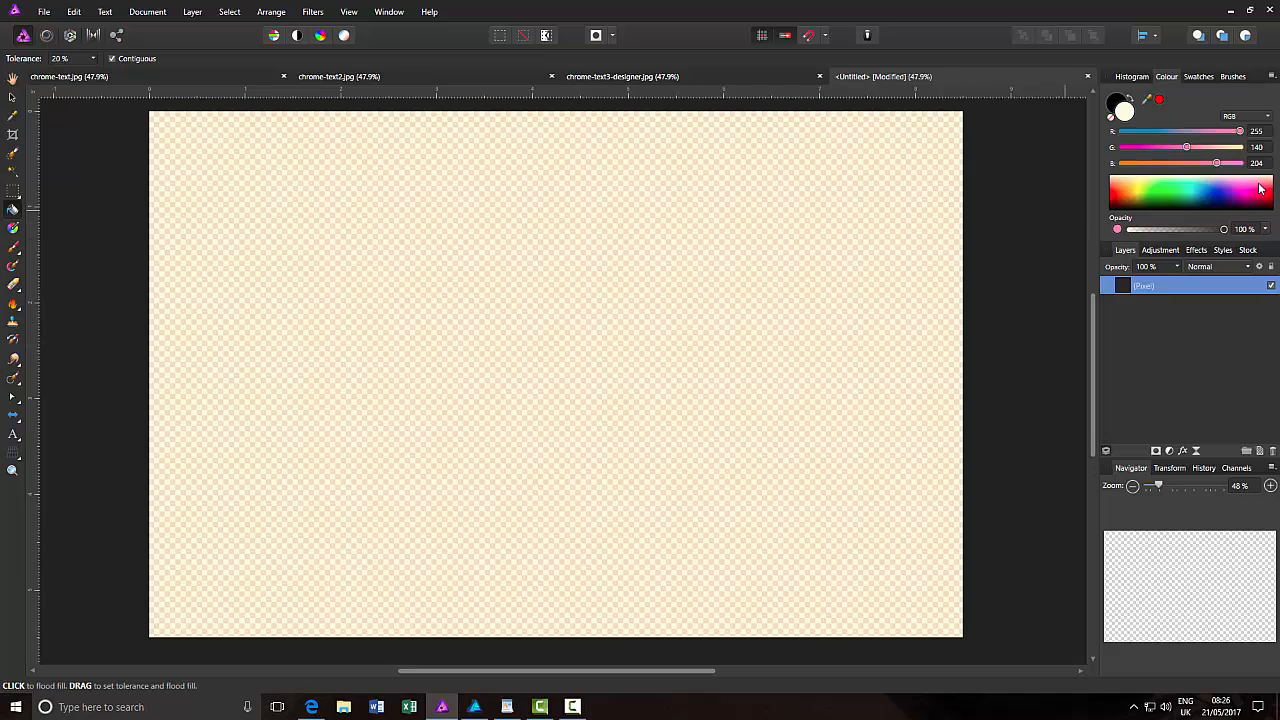
click(1265, 197)
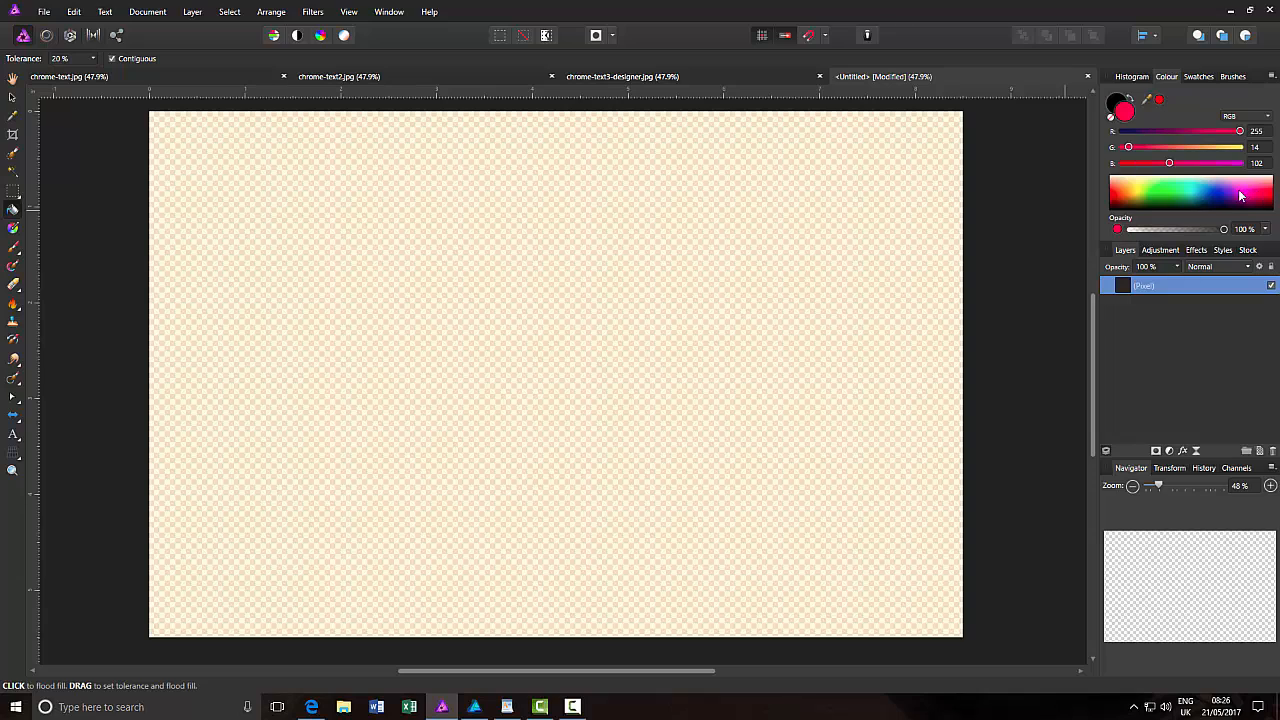
click(603, 241)
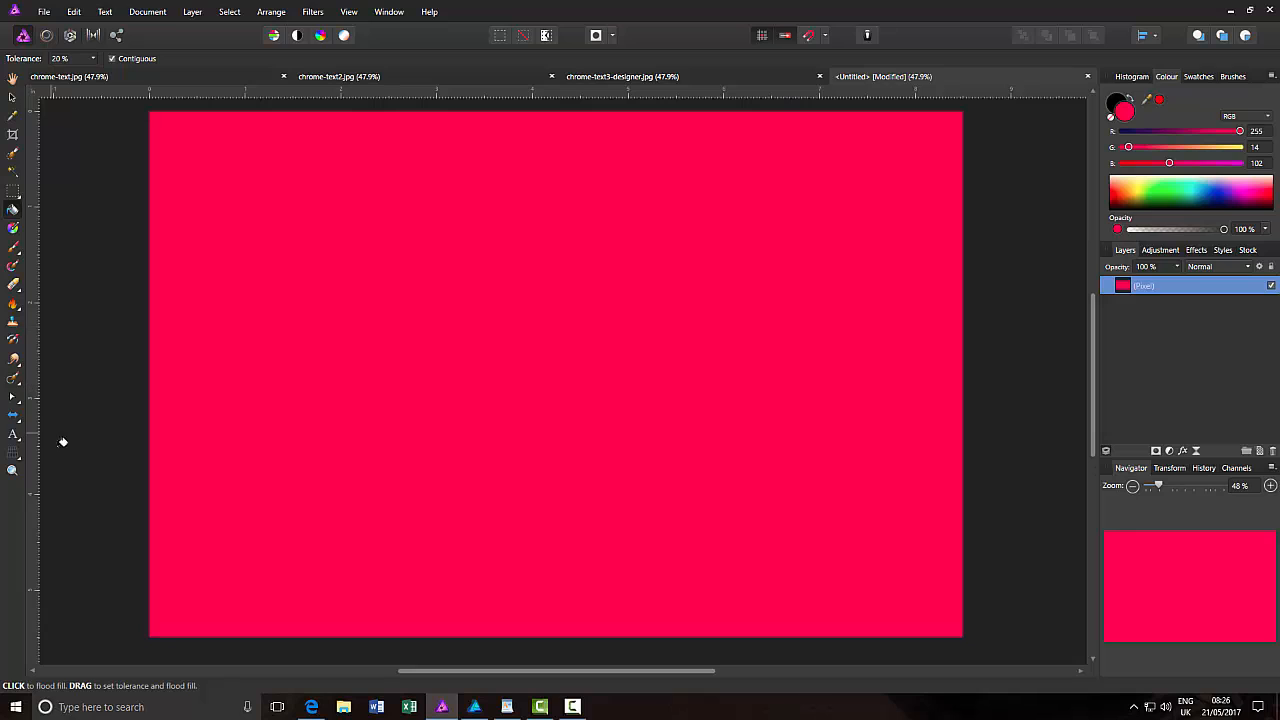
Step: Add the art text "Chrome" at about 192 pt across the pinkish-red background
click(13, 434)
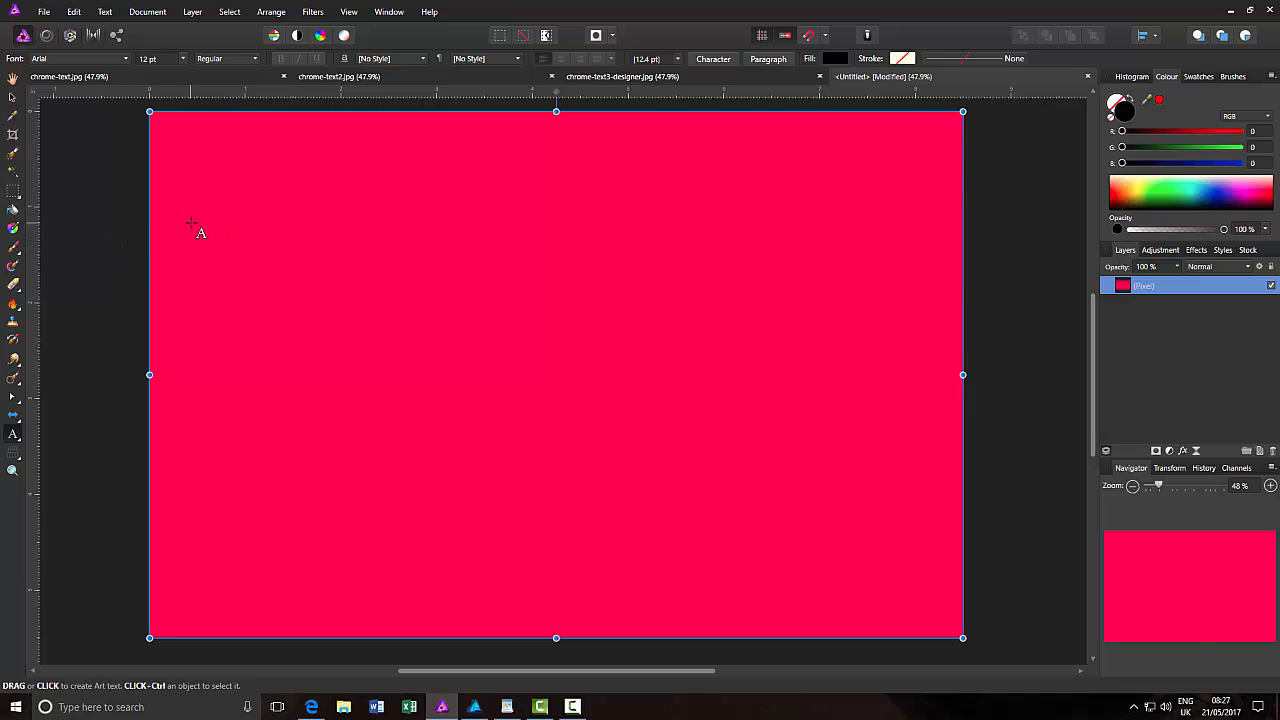
drag(190, 222, 312, 414)
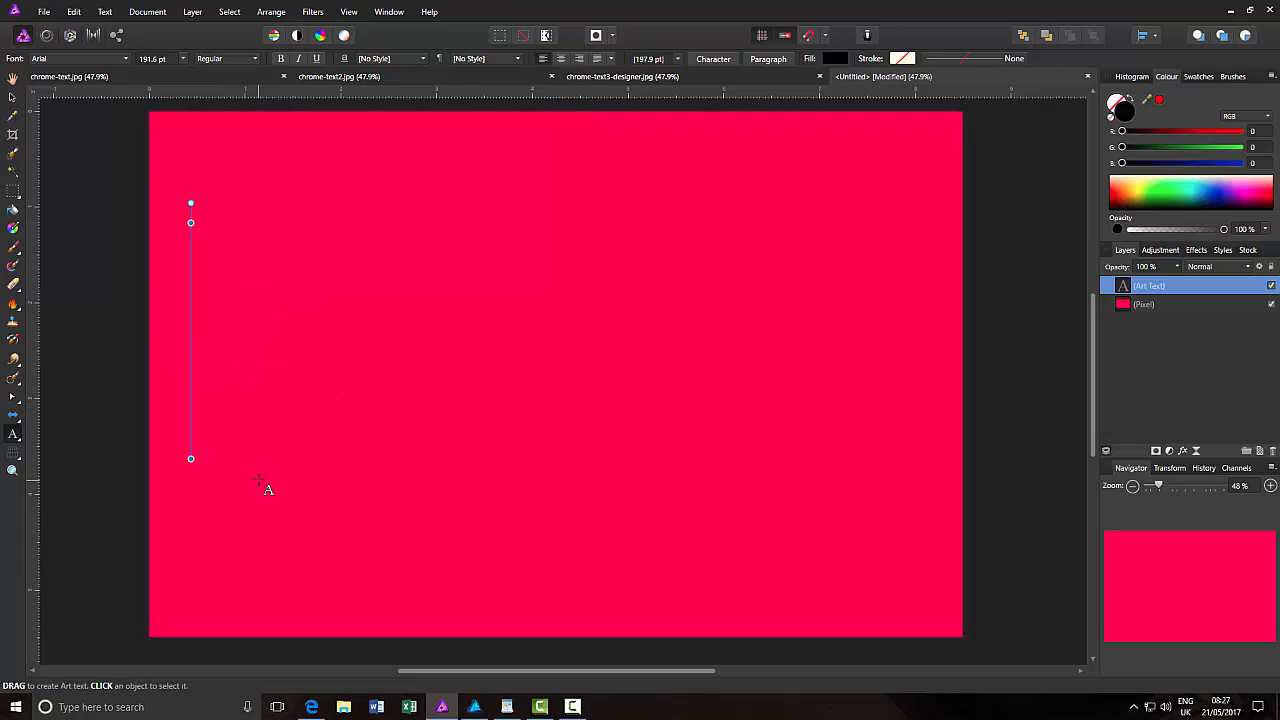
text(C)
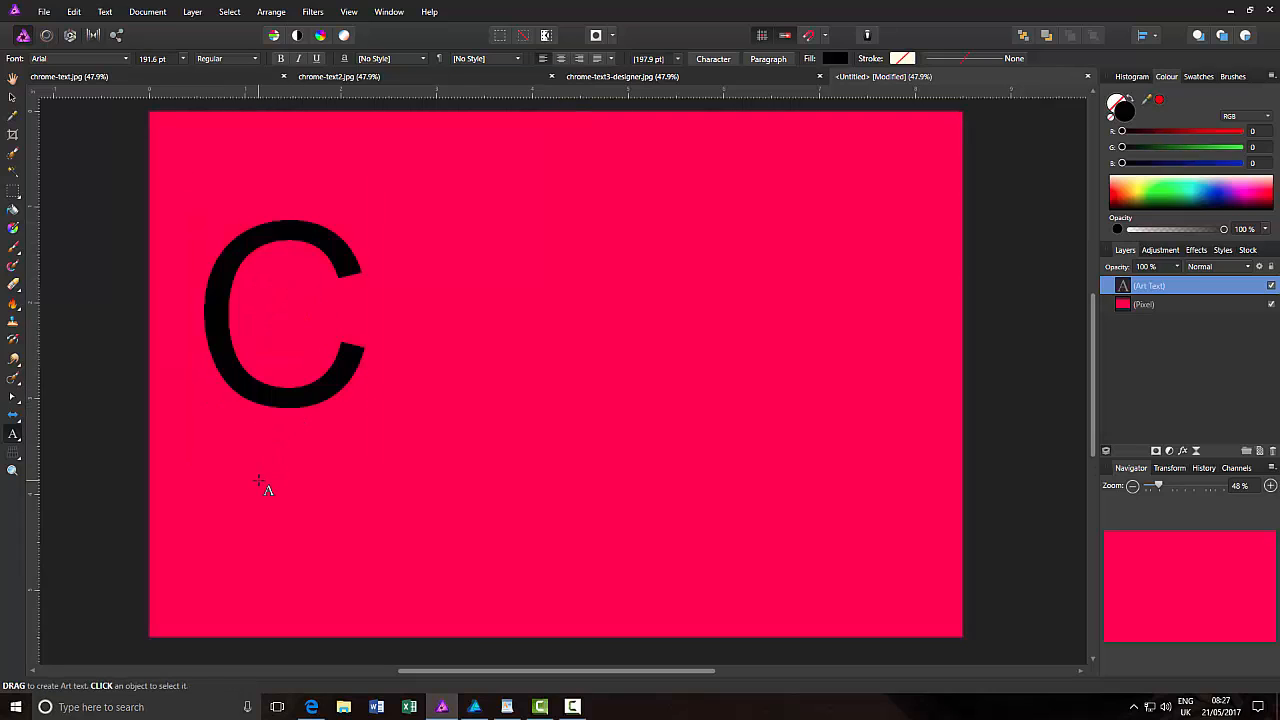
text(hrom)
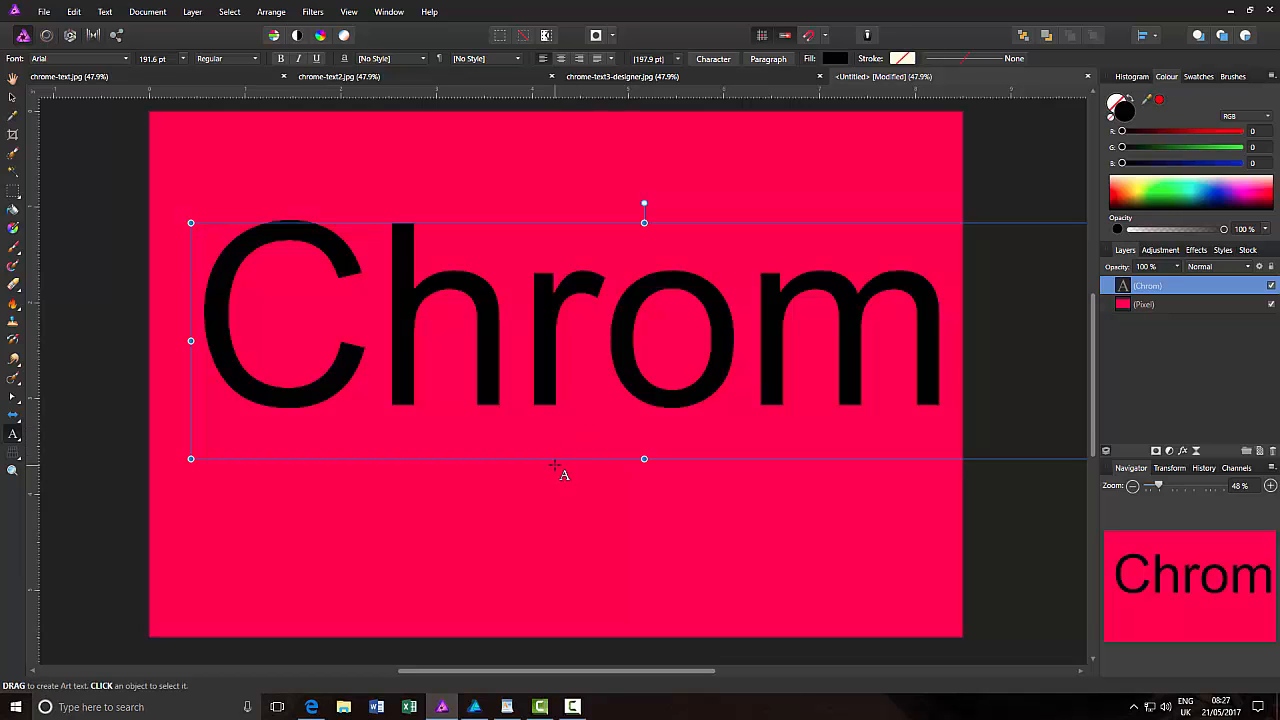
text(e)
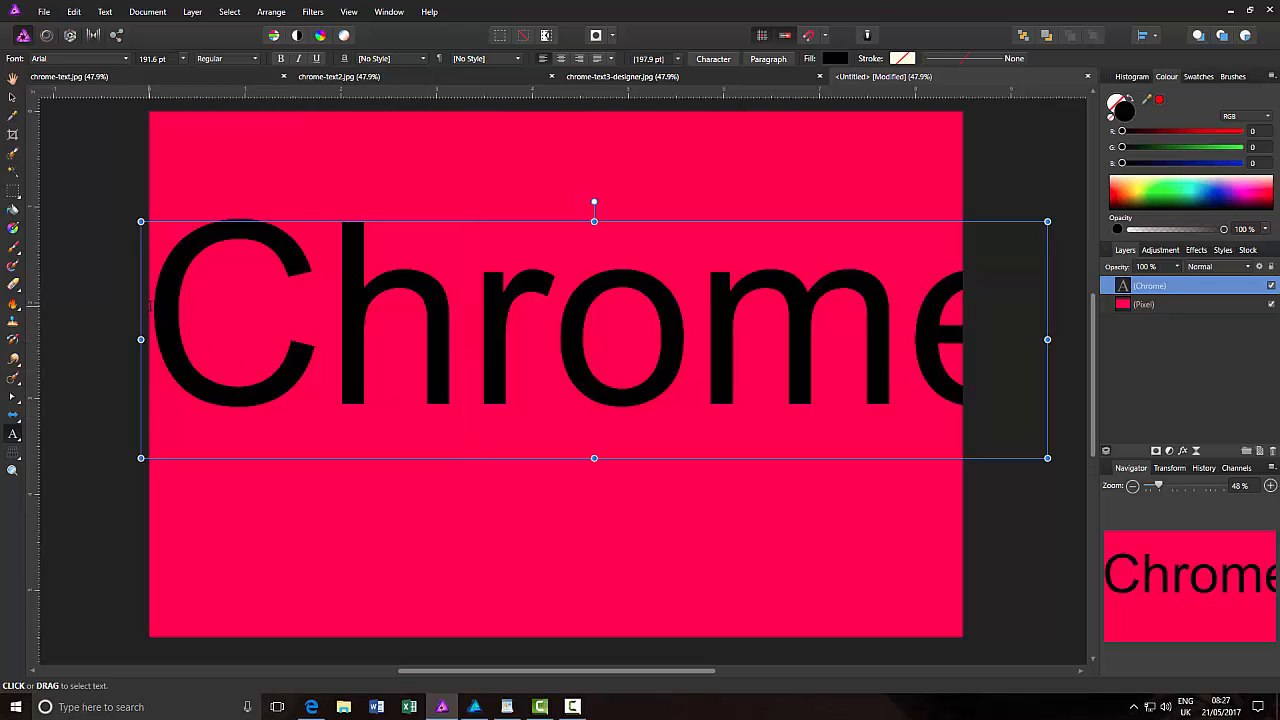
Step: Select the whole word "Chrome" and change its font to Rockwell Nova after previewing alternative typefaces
drag(148, 303, 998, 325)
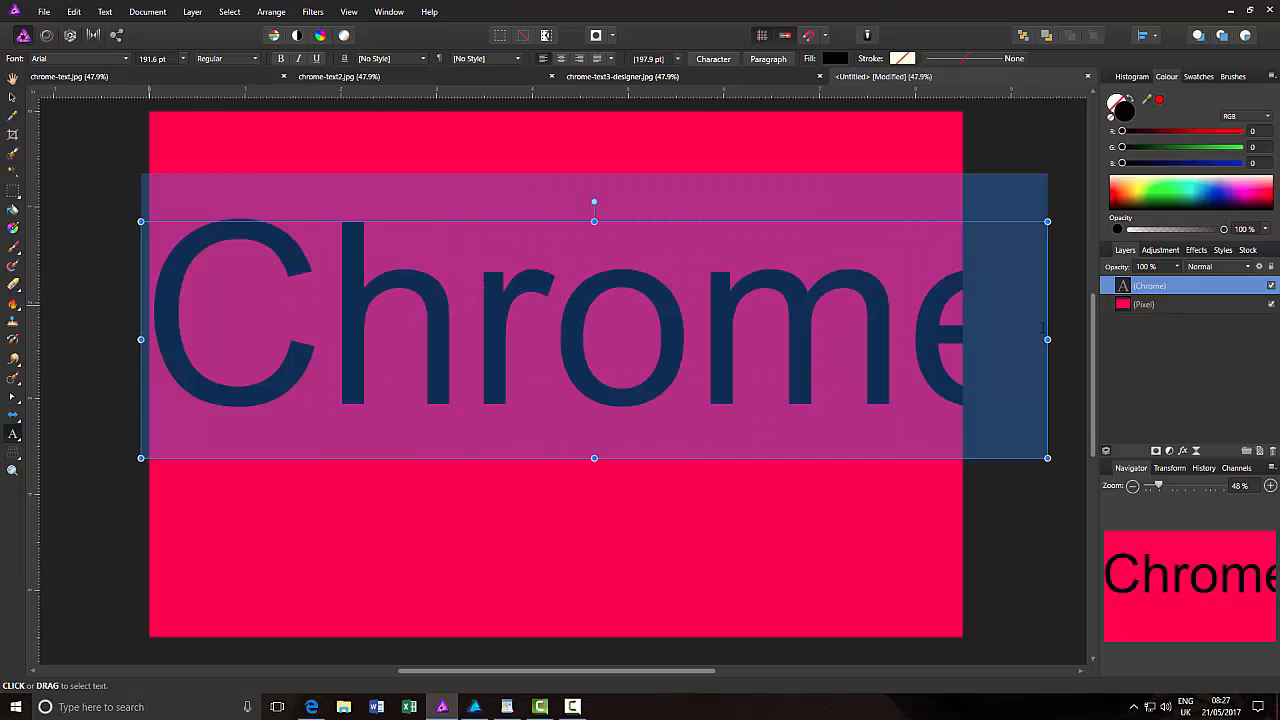
click(126, 63)
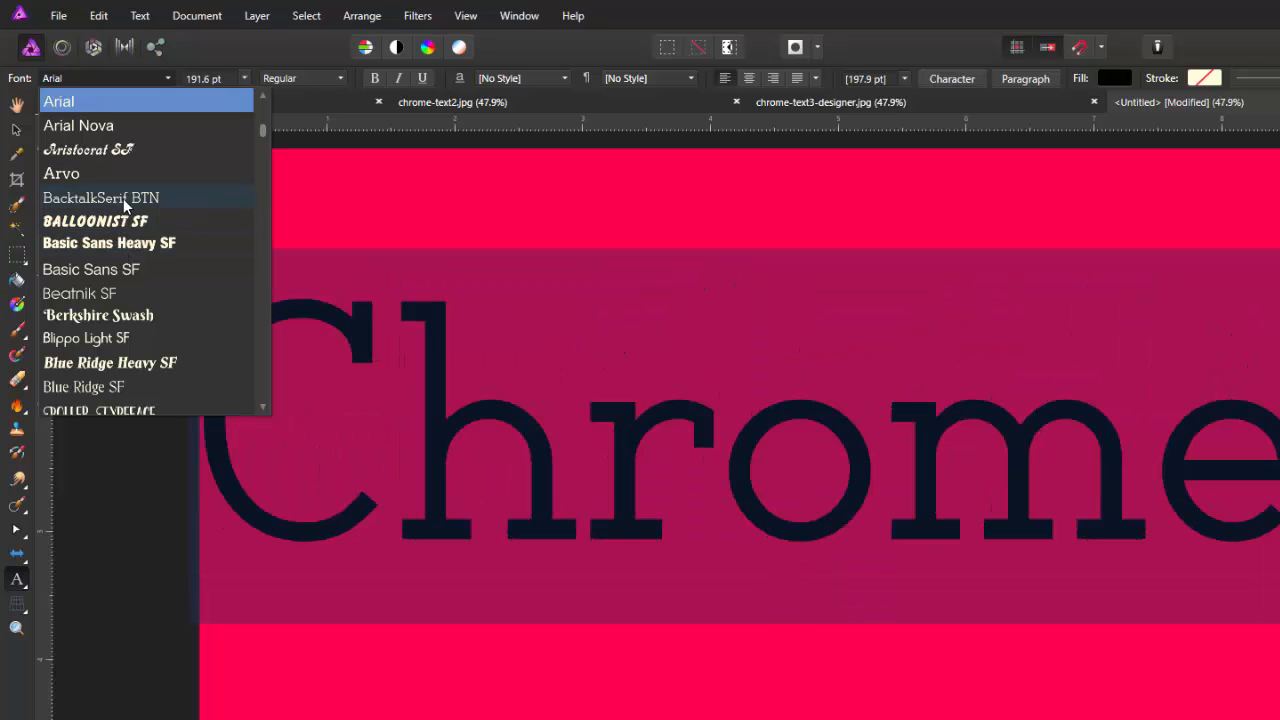
scroll(112, 318, down, 3)
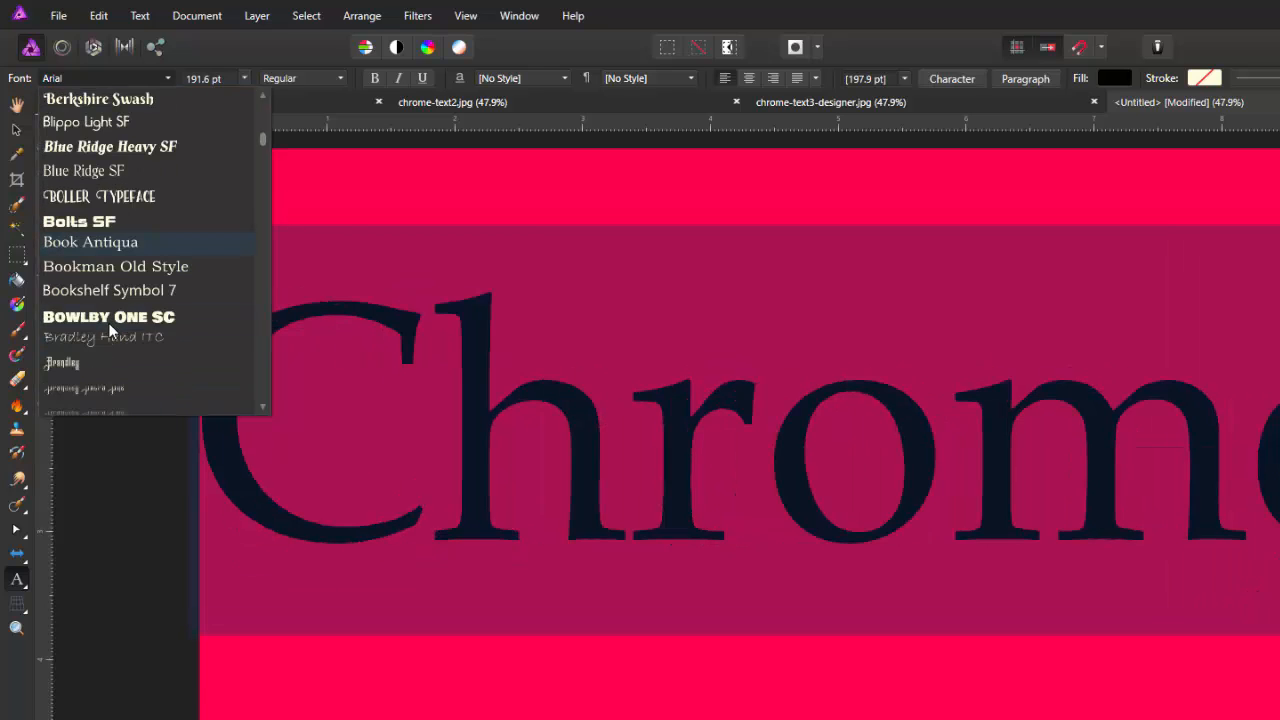
scroll(110, 330, down, 2)
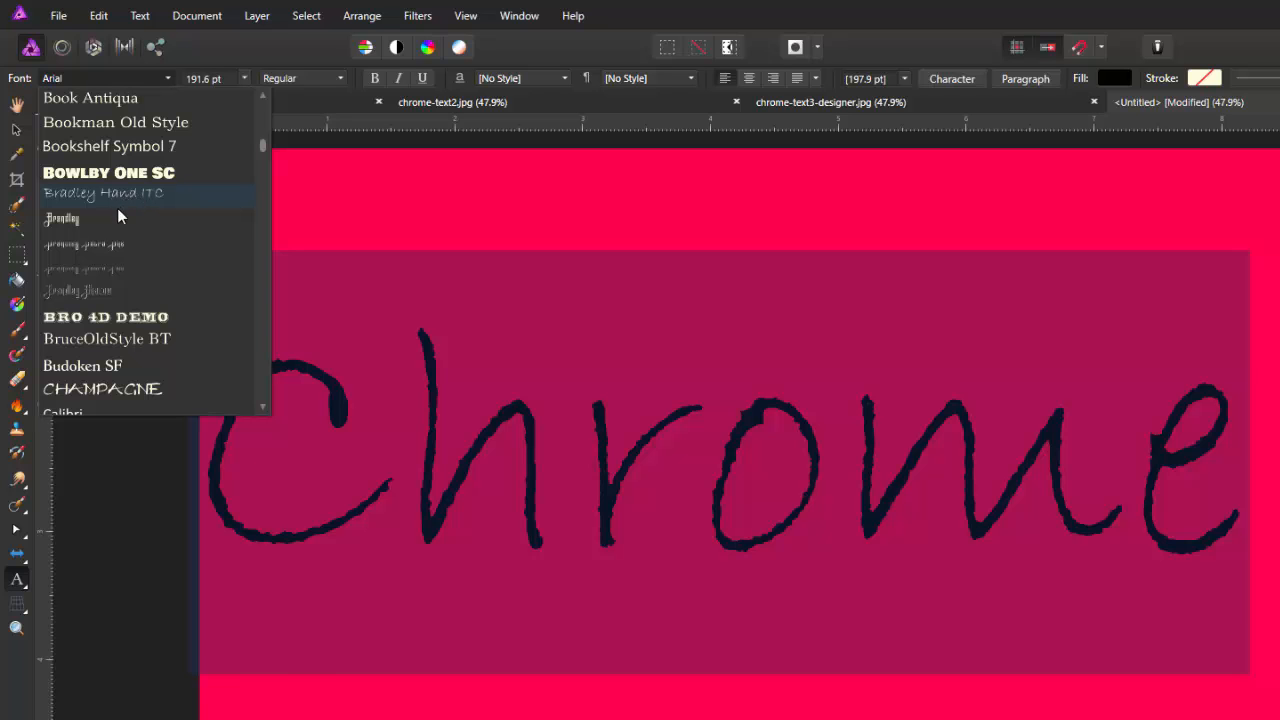
drag(258, 150, 258, 295)
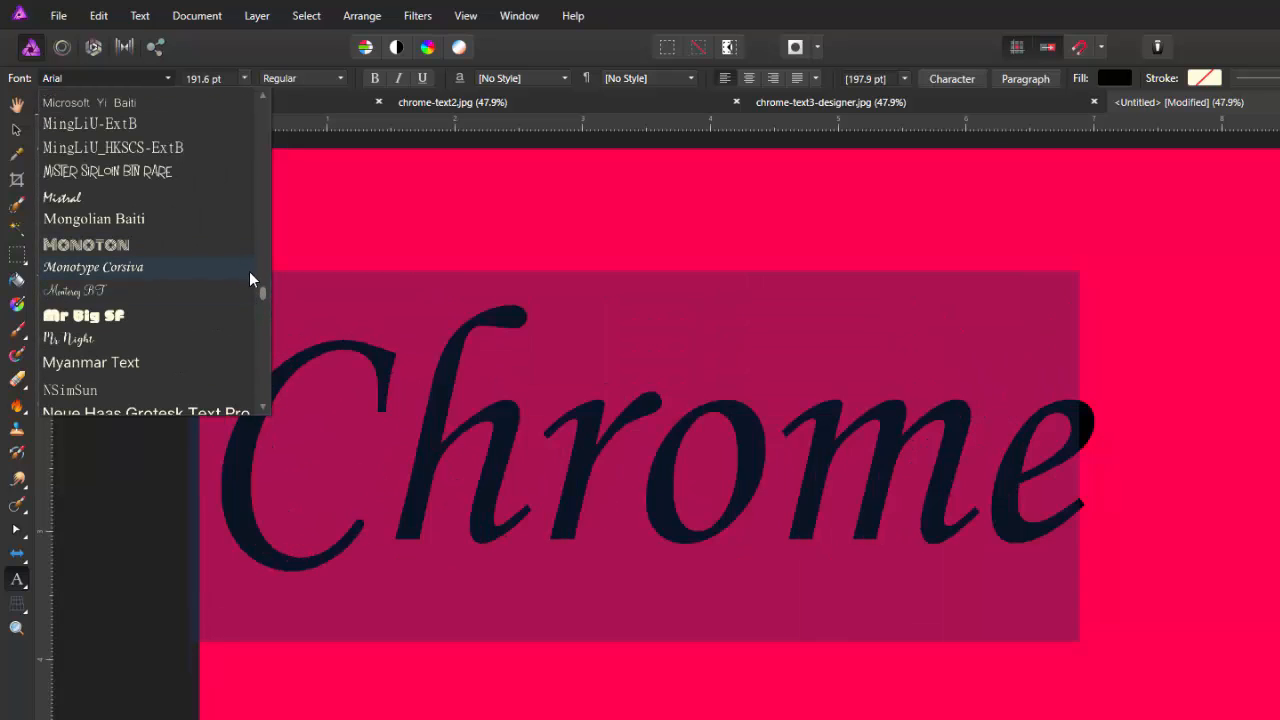
drag(263, 289, 263, 236)
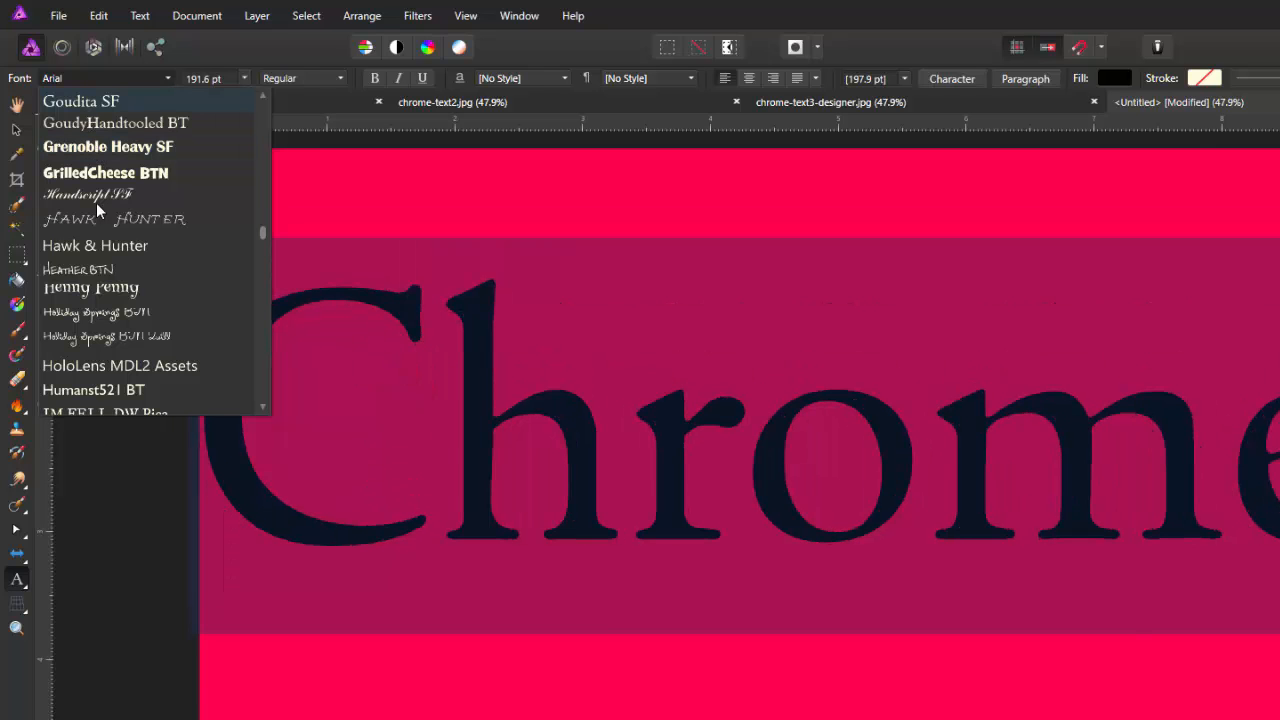
scroll(104, 290, down, 3)
scroll(104, 305, down, 6)
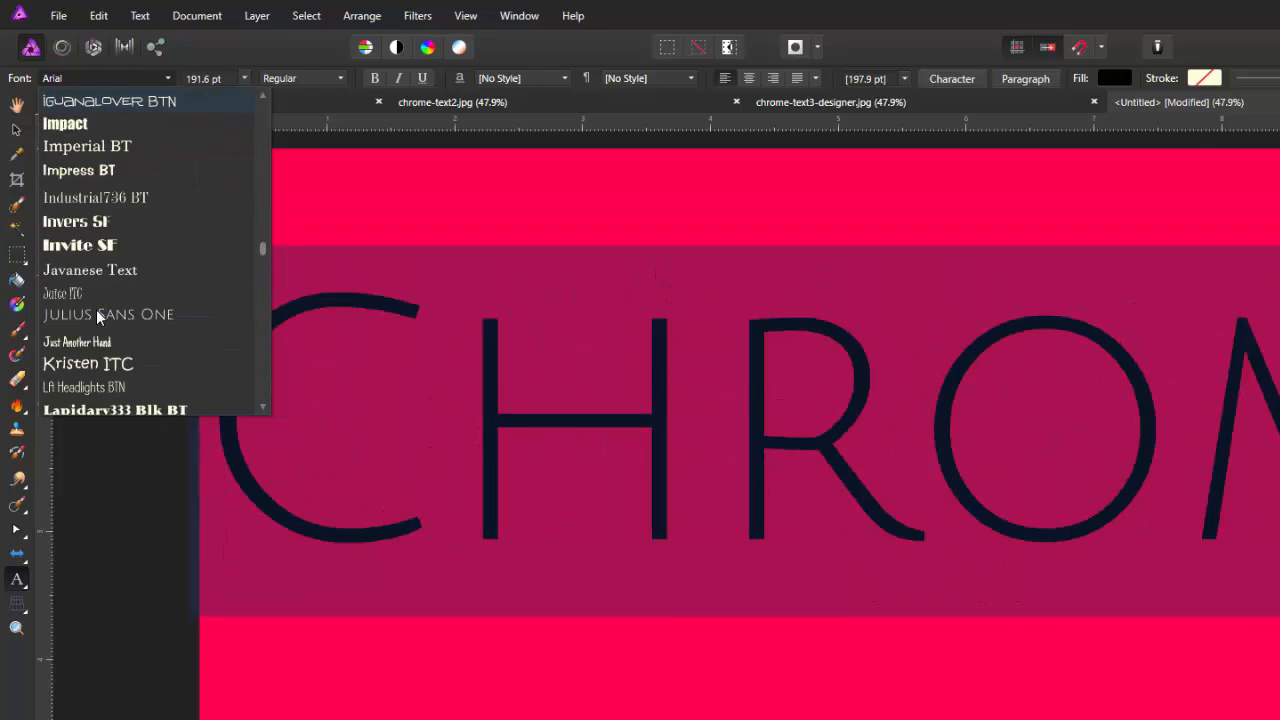
scroll(99, 318, down, 2)
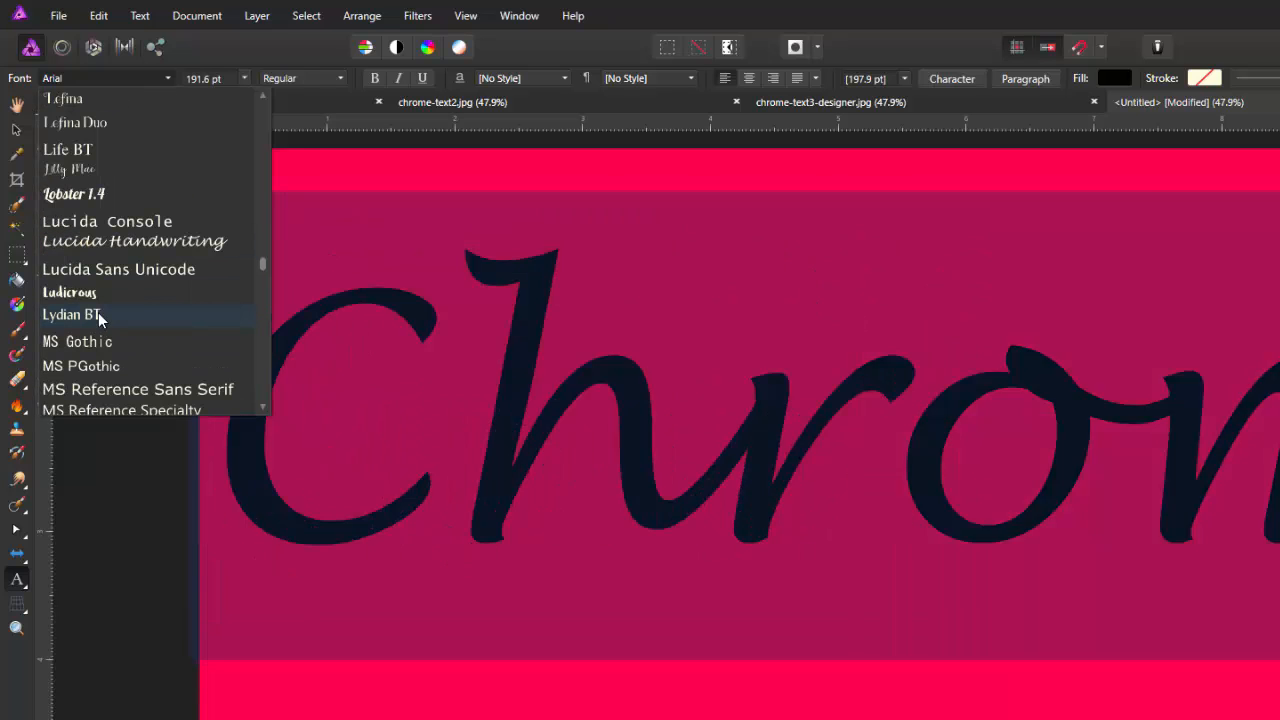
scroll(105, 376, down, 3)
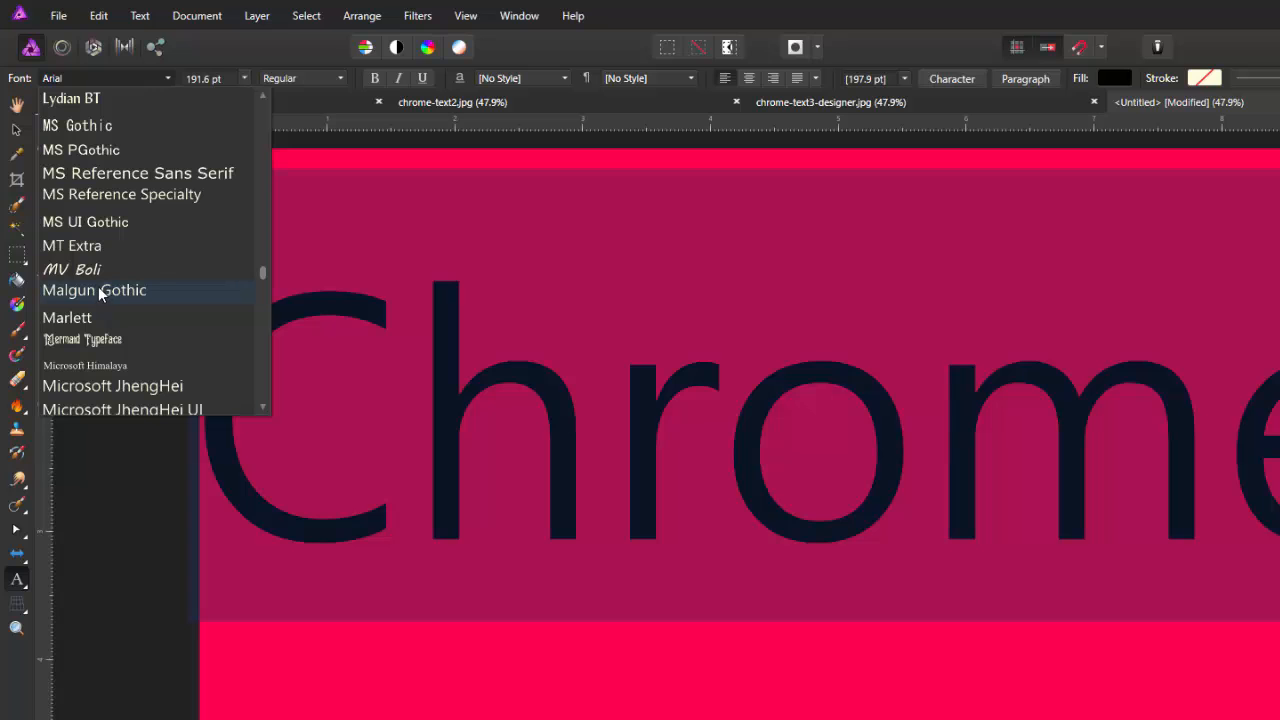
scroll(100, 295, down, 3)
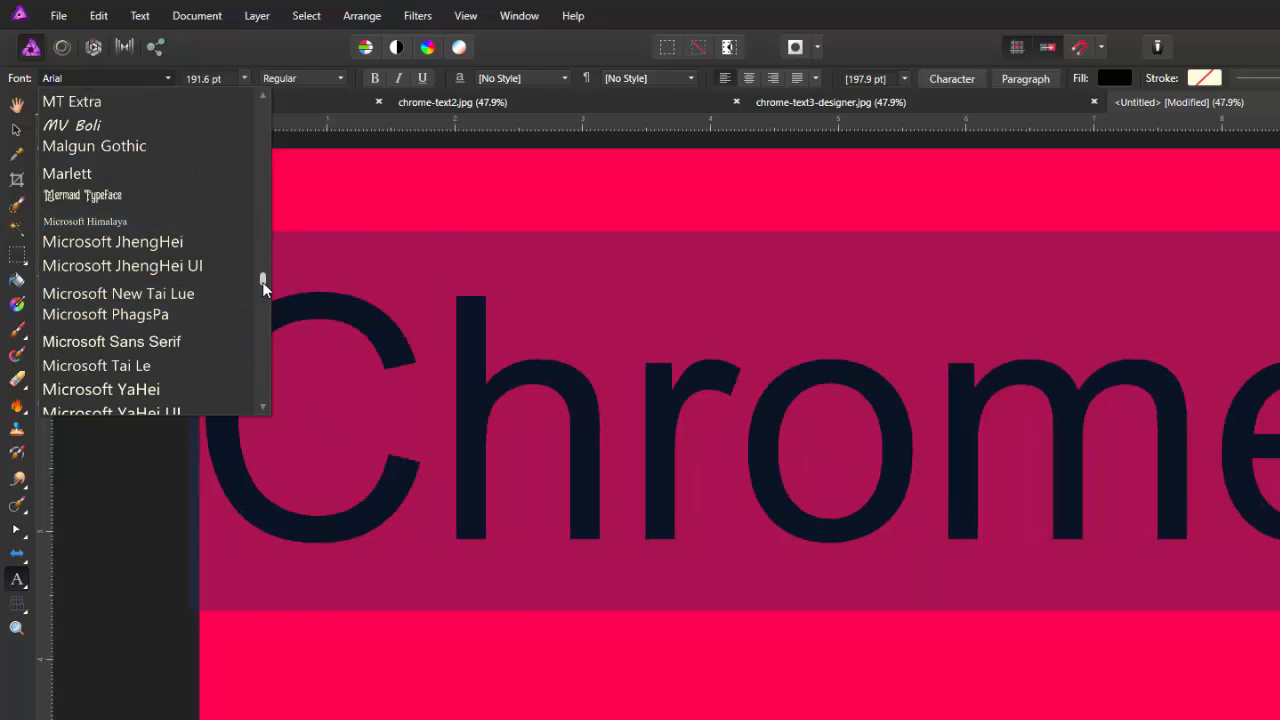
drag(263, 287, 270, 335)
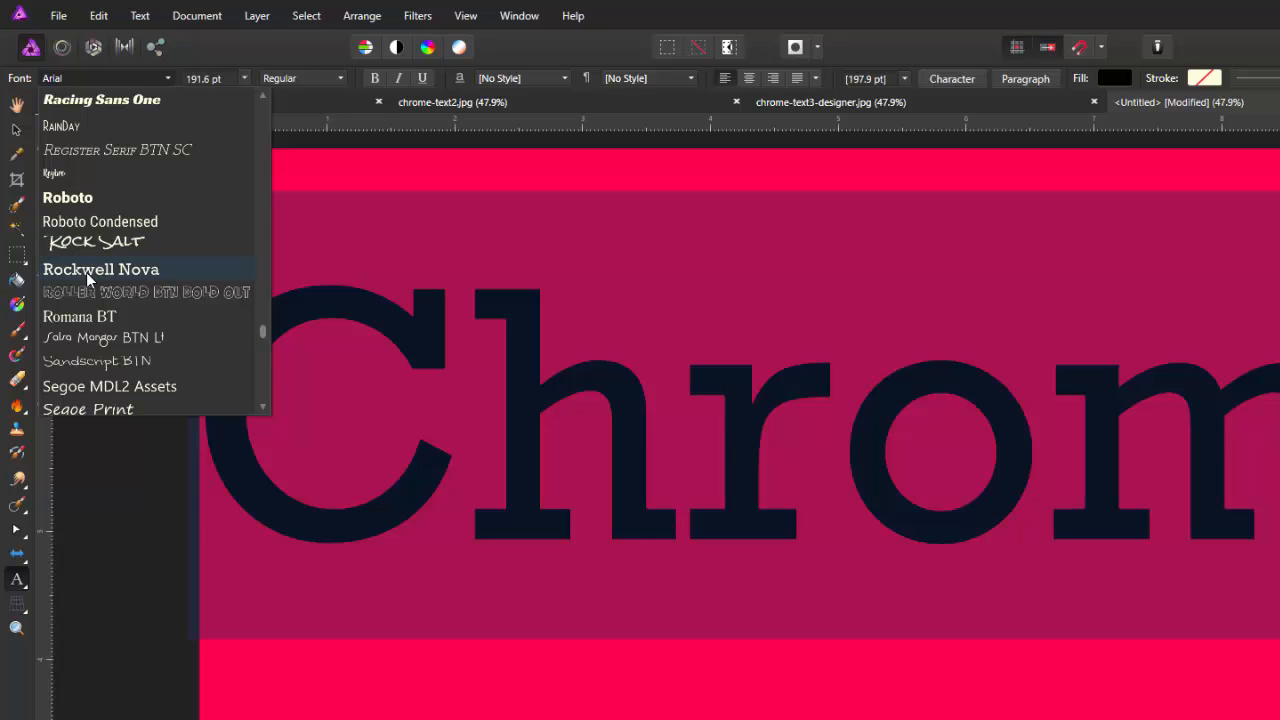
click(100, 269)
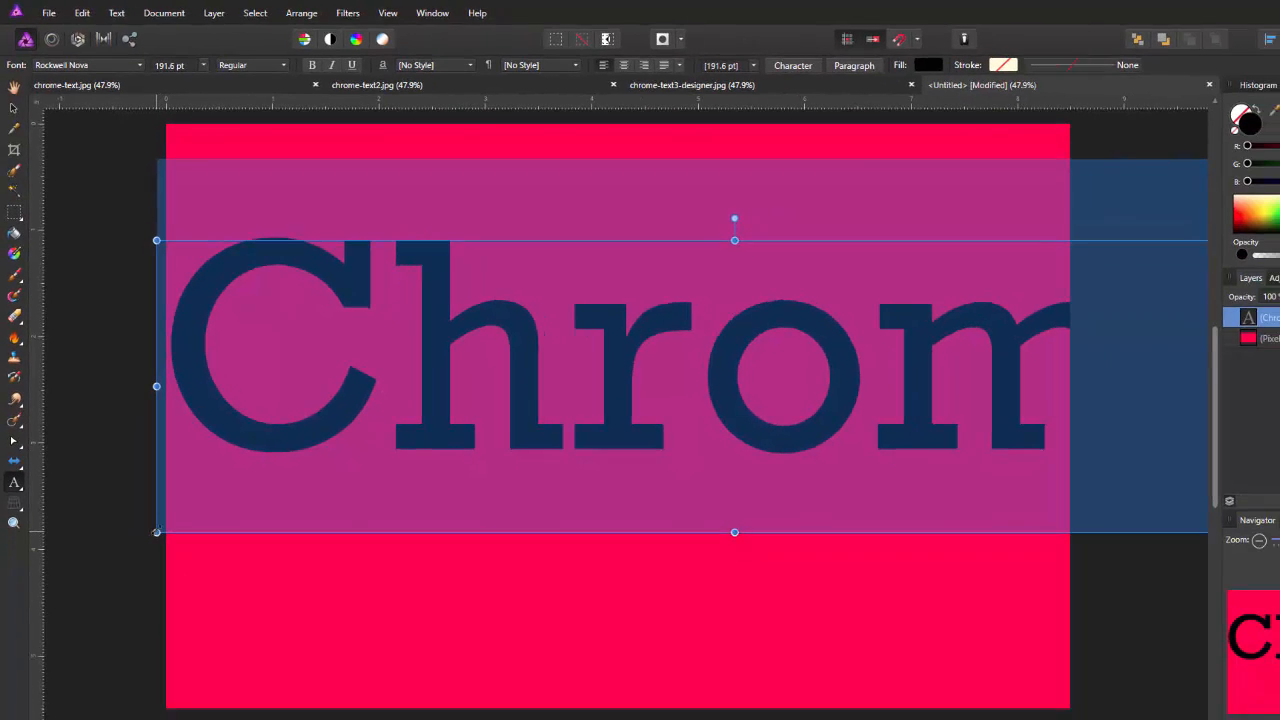
Step: Scale the "Chrome" art text down to about 163 pt
drag(188, 639, 189, 638)
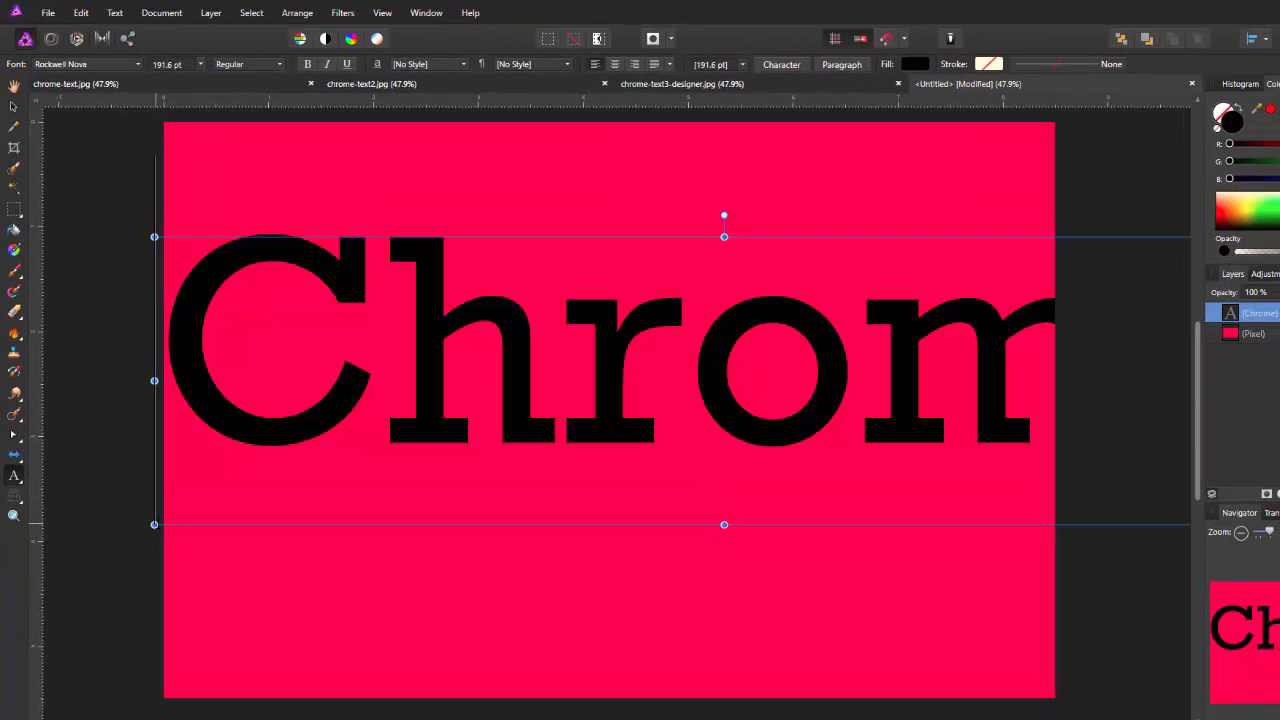
drag(154, 524, 326, 481)
drag(925, 400, 828, 403)
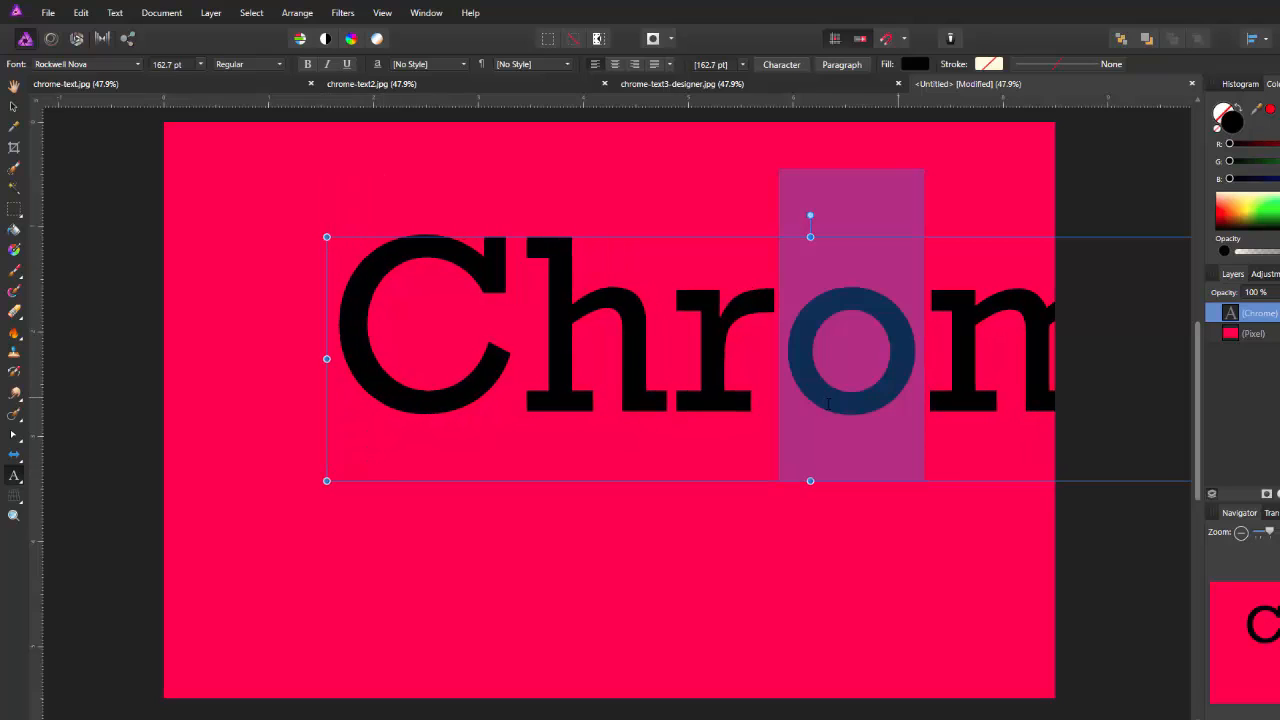
click(686, 466)
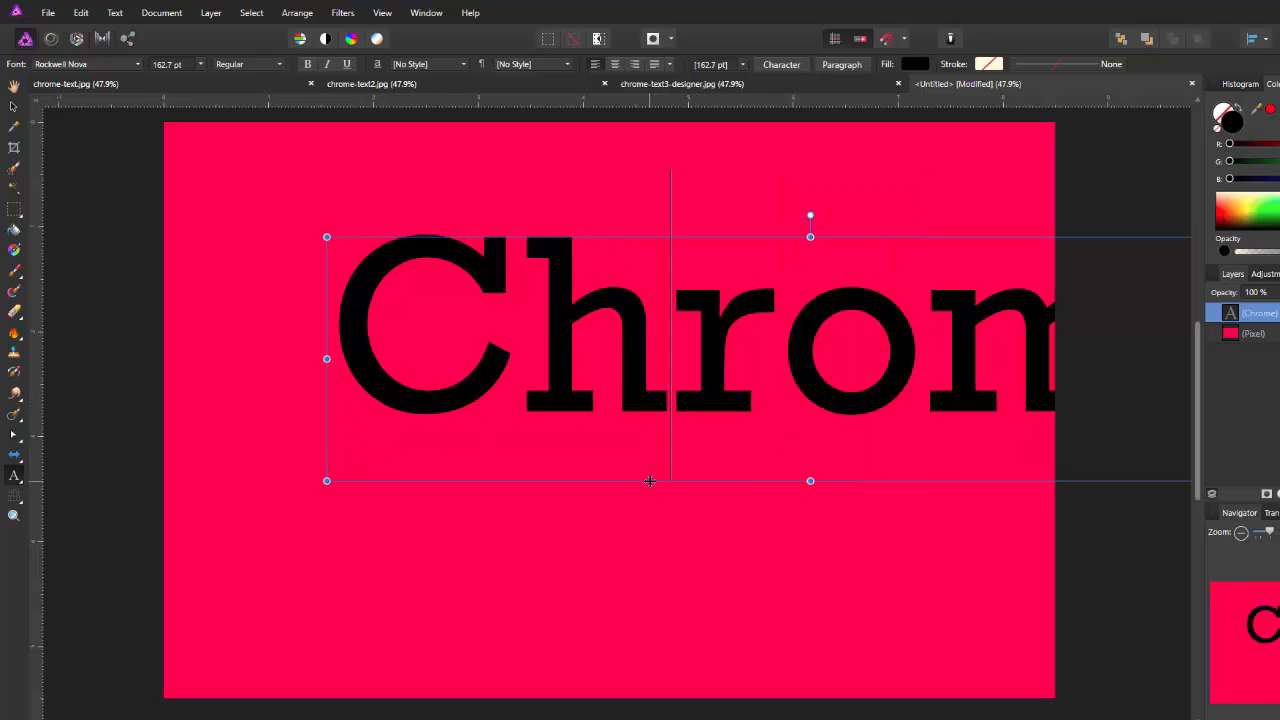
drag(650, 482, 500, 478)
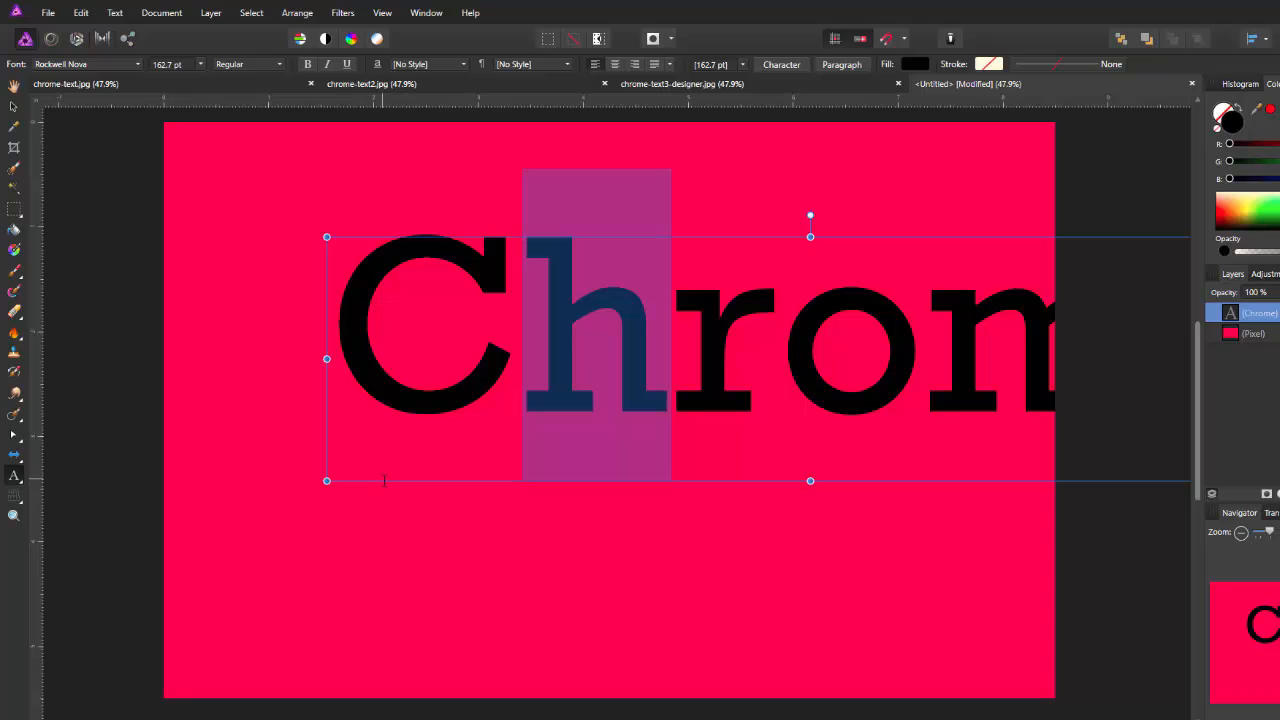
drag(384, 483, 231, 506)
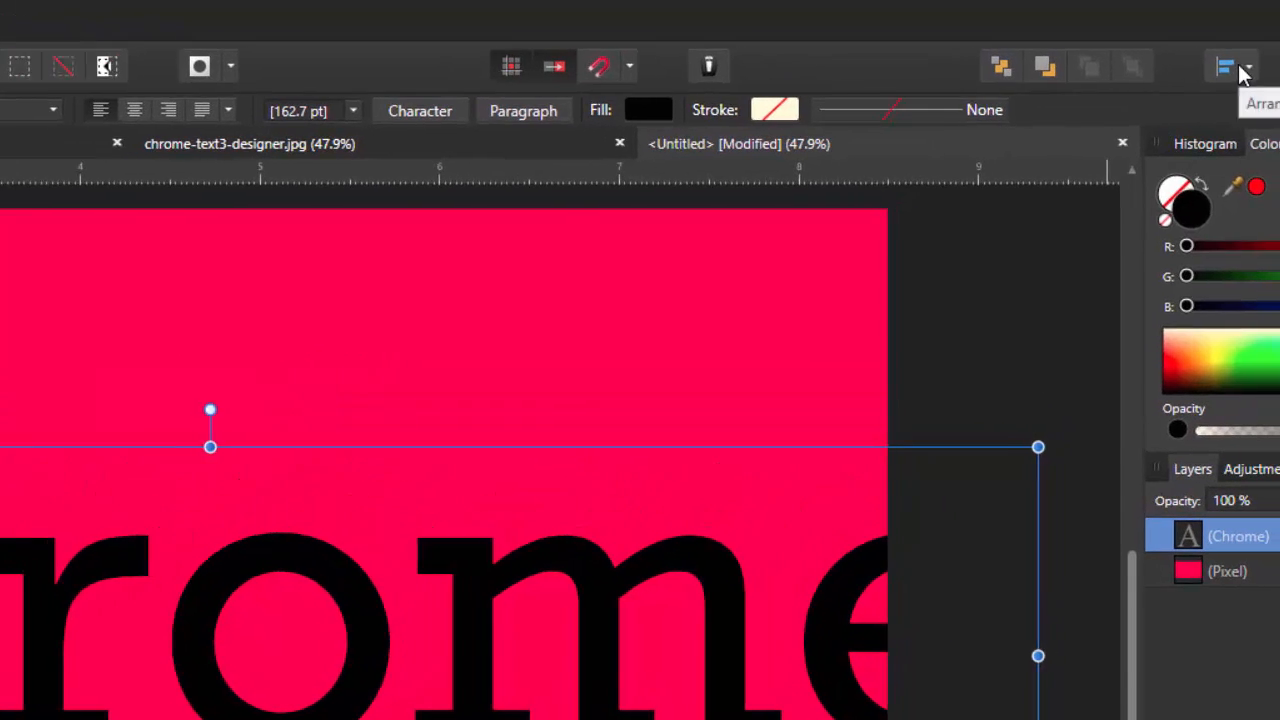
Step: Align the "Chrome" text to the horizontal centre of the canvas
click(1240, 60)
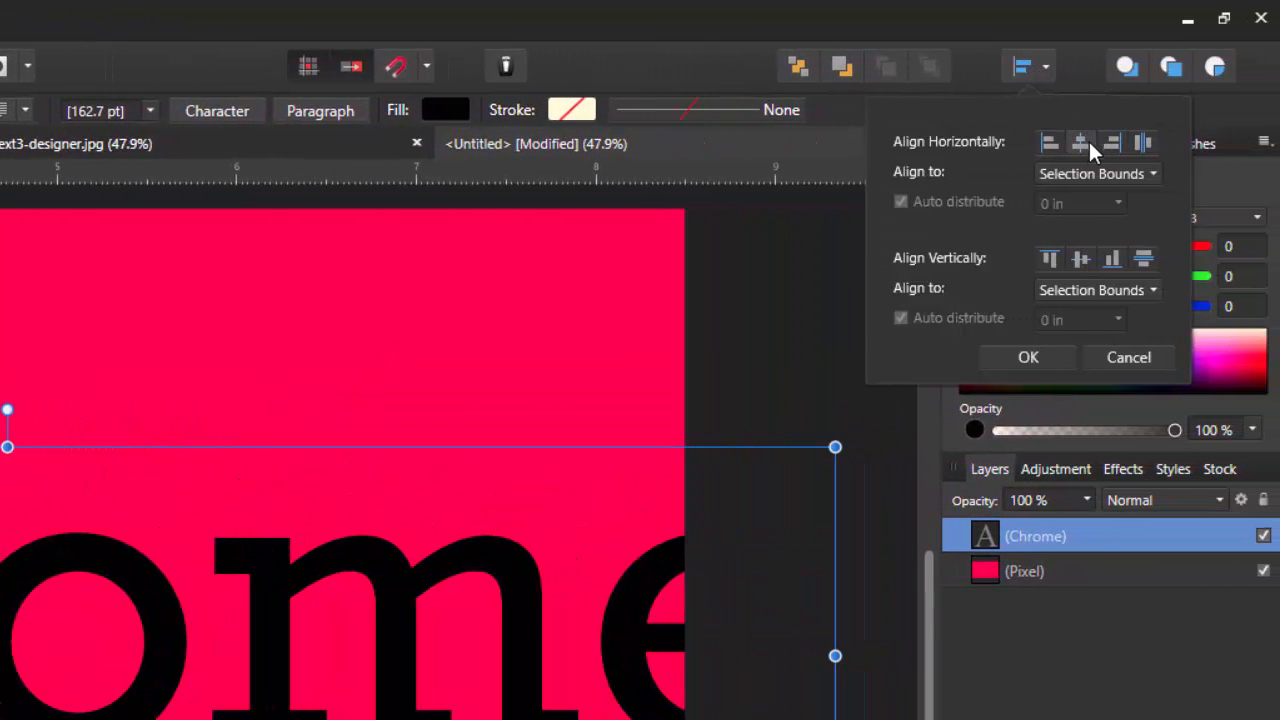
click(1080, 146)
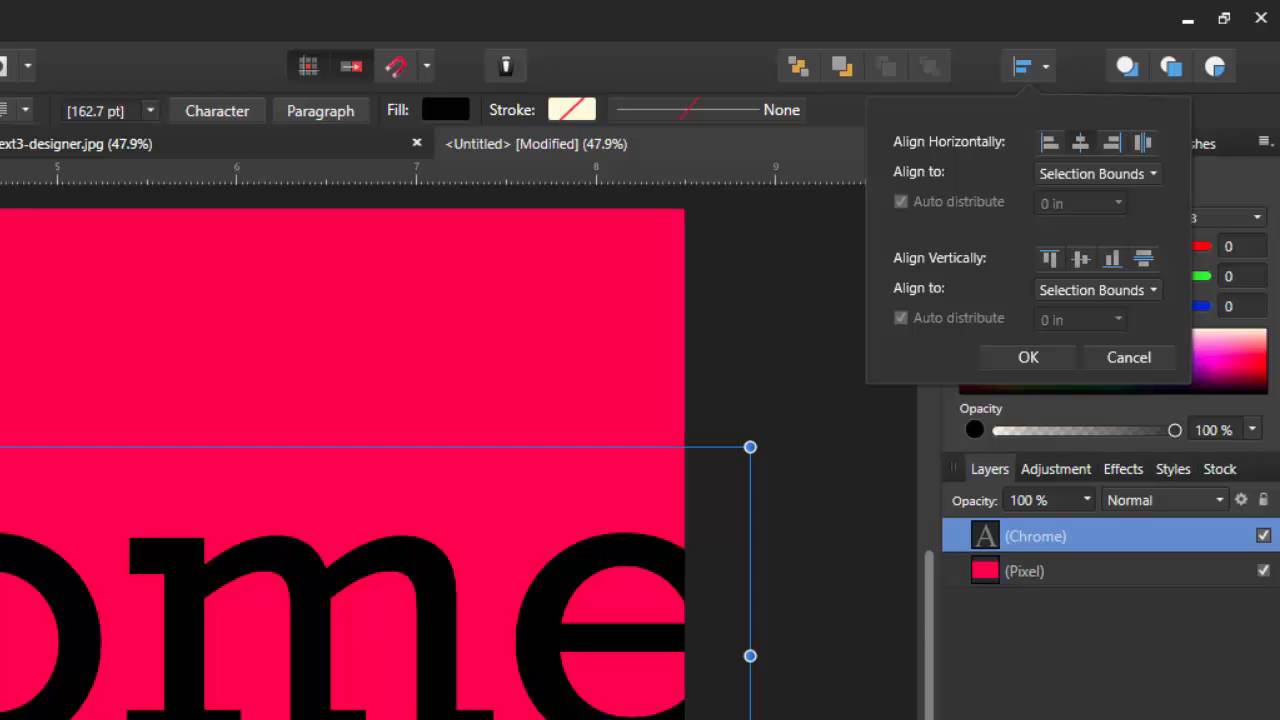
click(1032, 357)
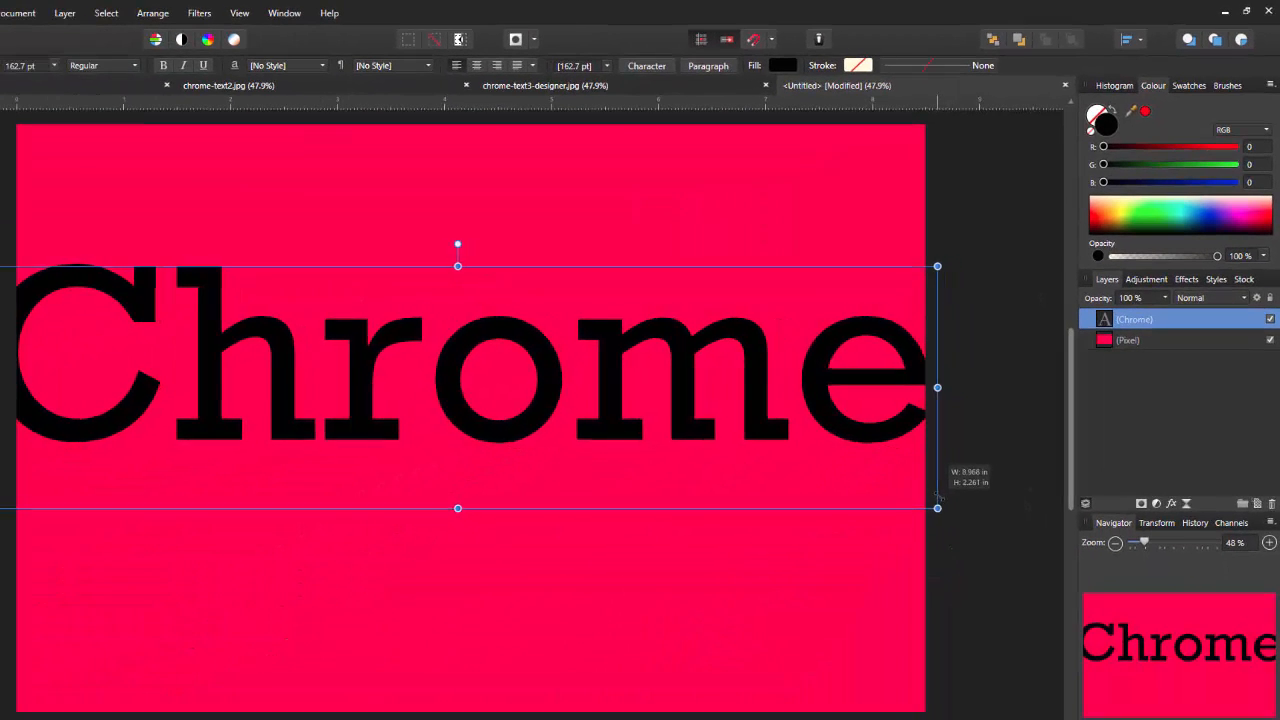
Step: Shrink the "Chrome" text to about 149 pt and centre it both horizontally and vertically on the canvas
drag(937, 508, 883, 495)
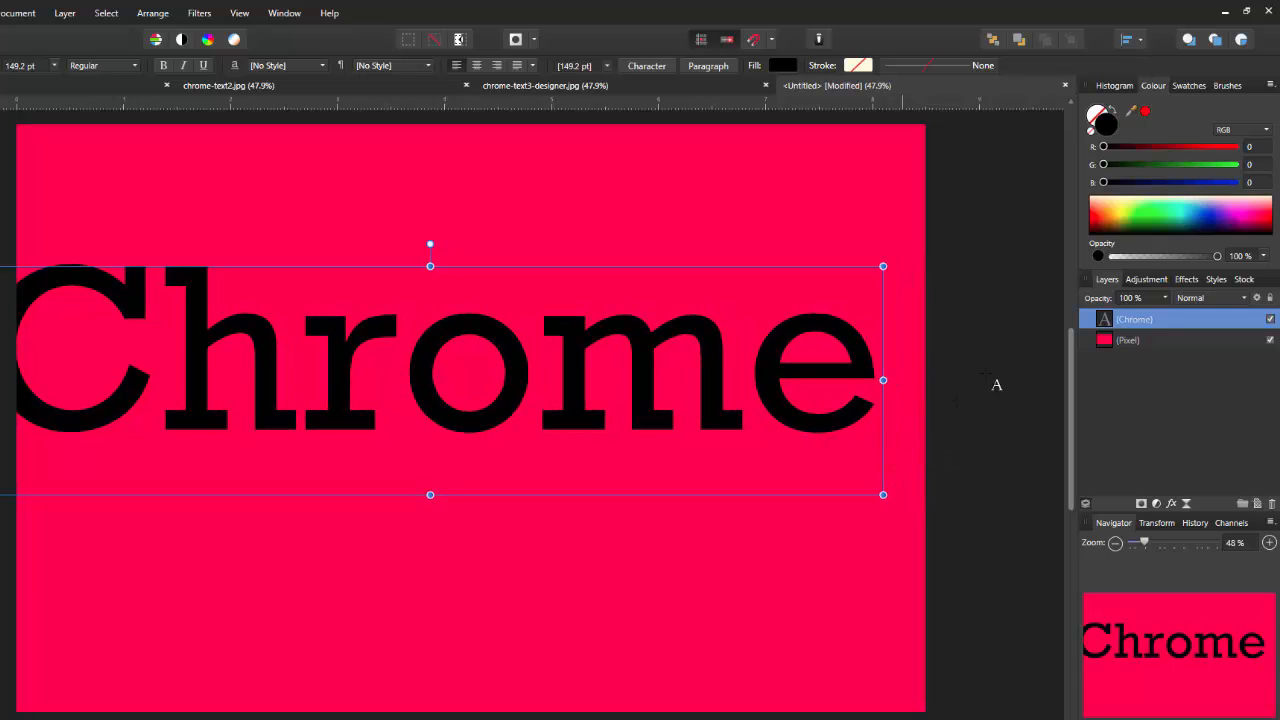
click(1139, 41)
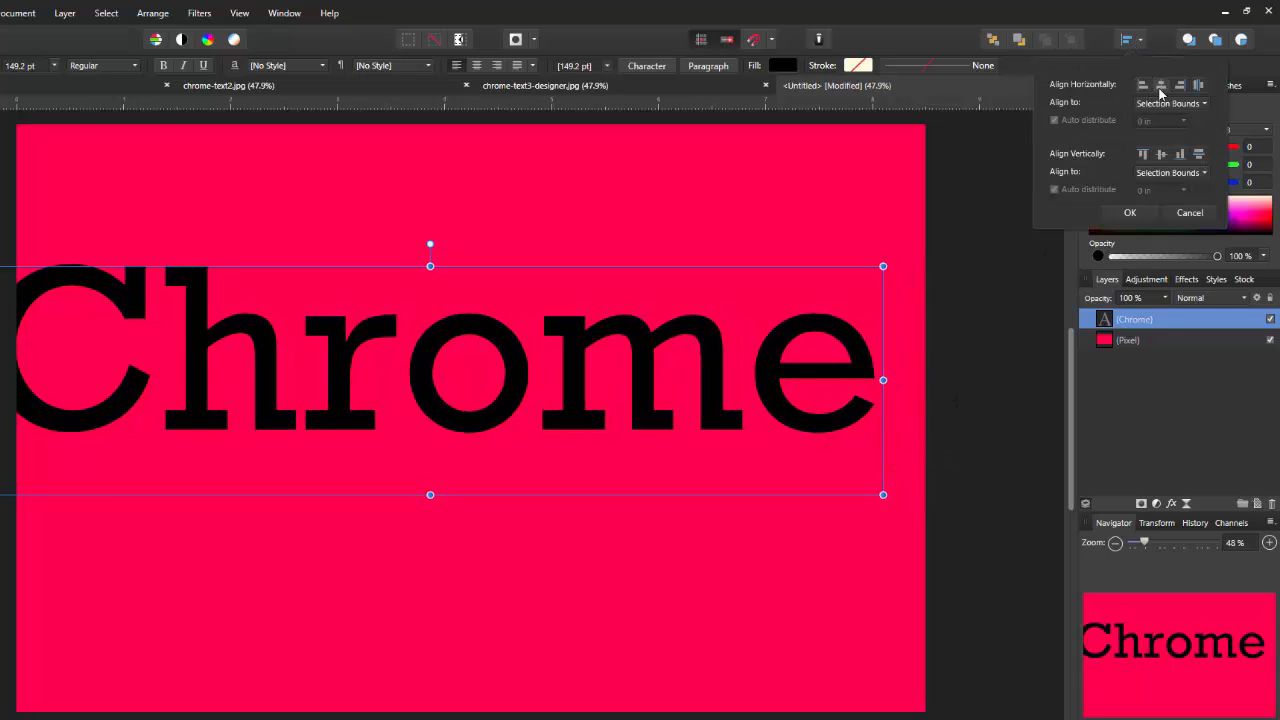
click(1161, 86)
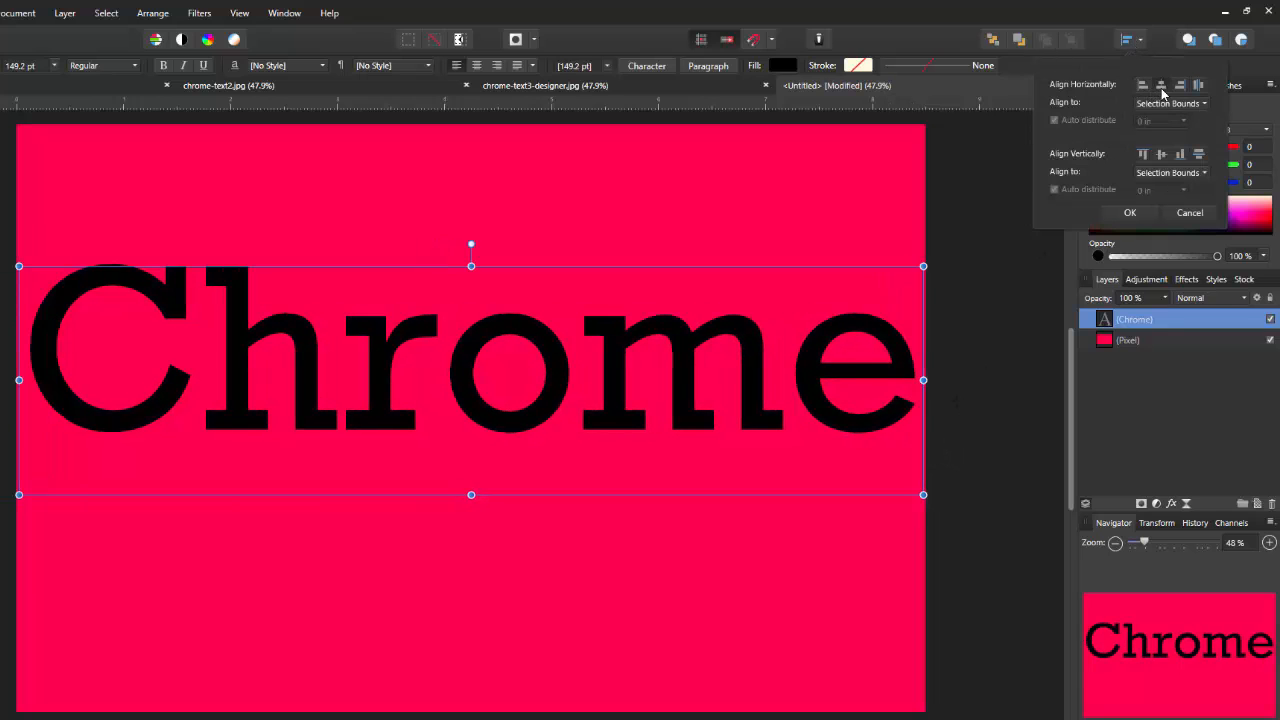
click(1161, 155)
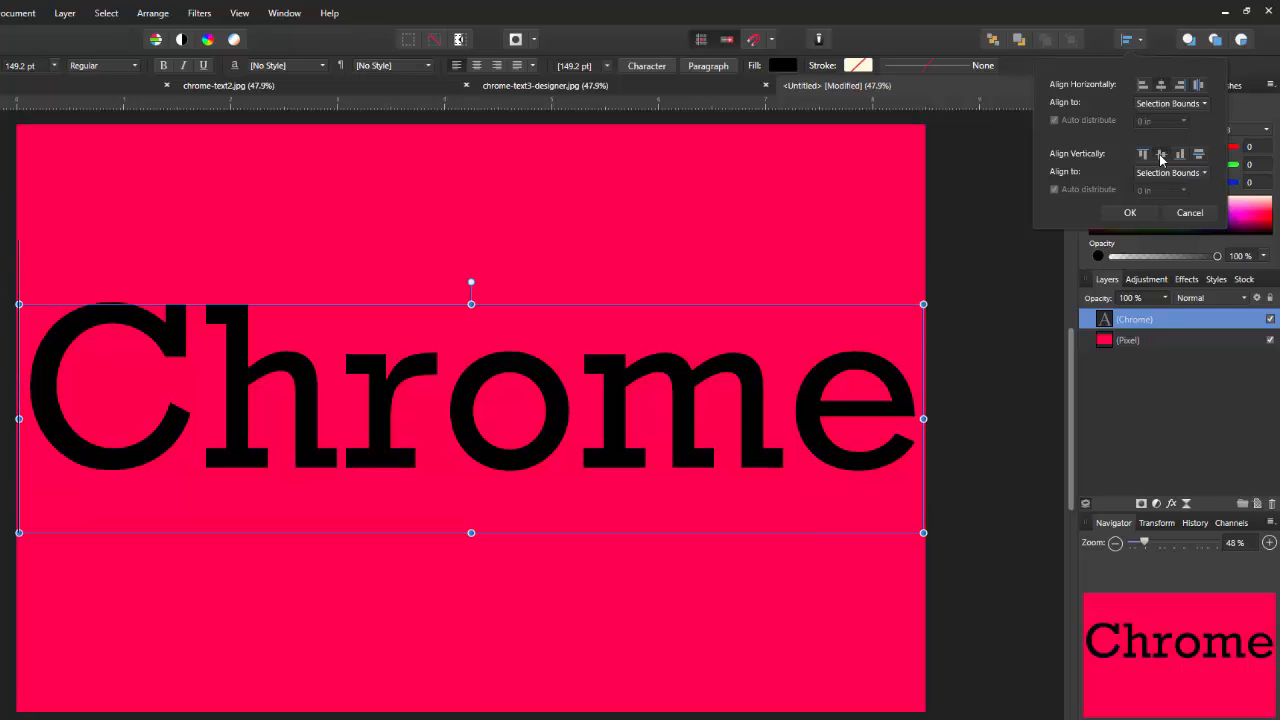
click(1129, 213)
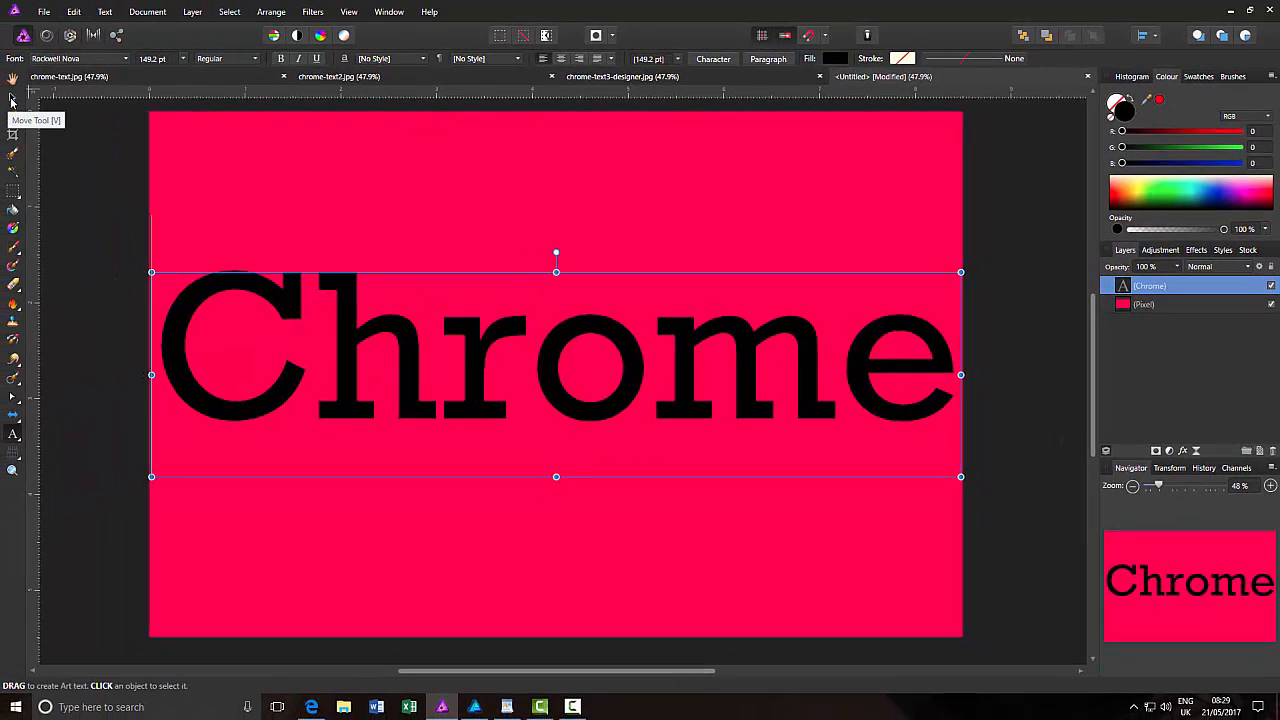
Step: Finish editing the text and hide the pinkish-red background pixel layer
click(12, 98)
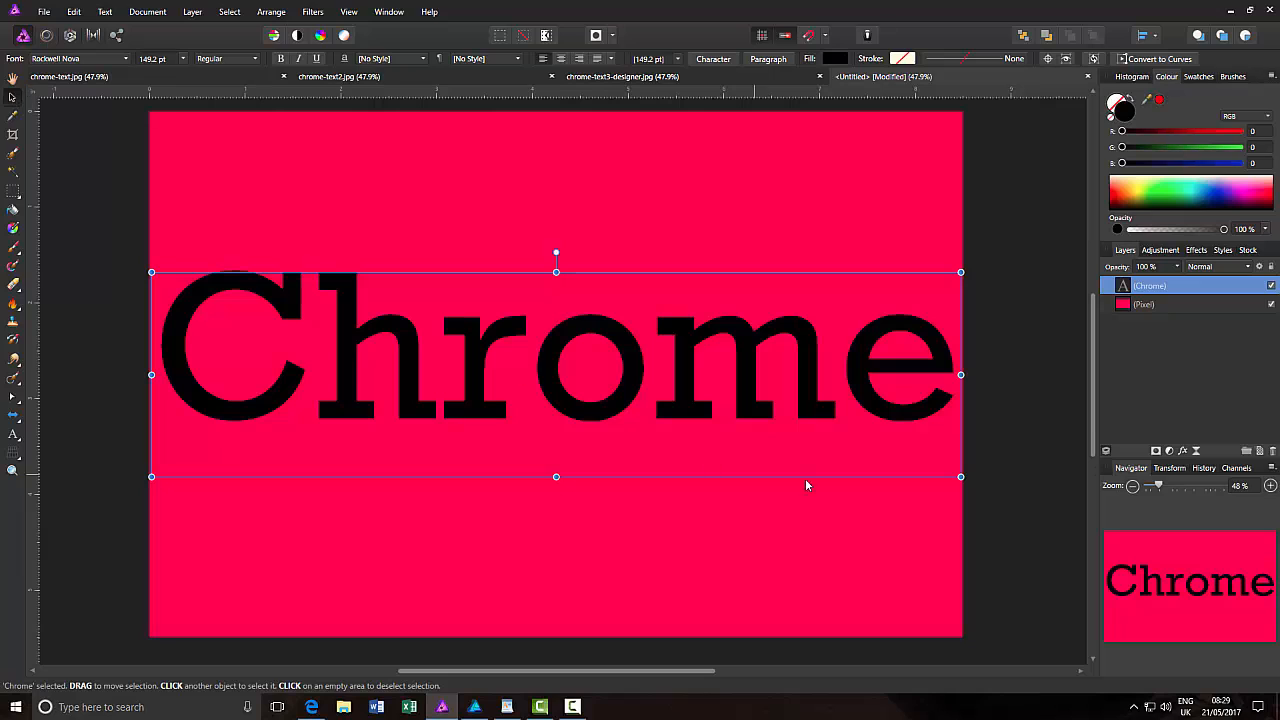
click(12, 79)
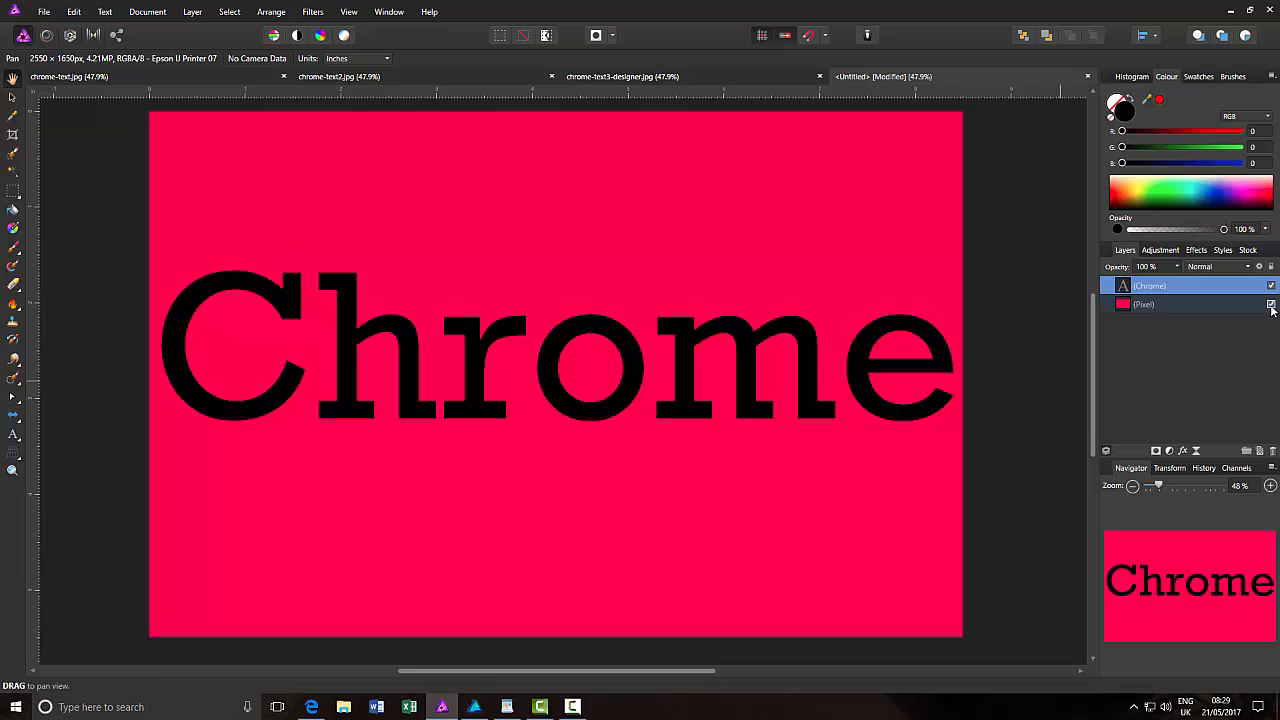
click(1271, 305)
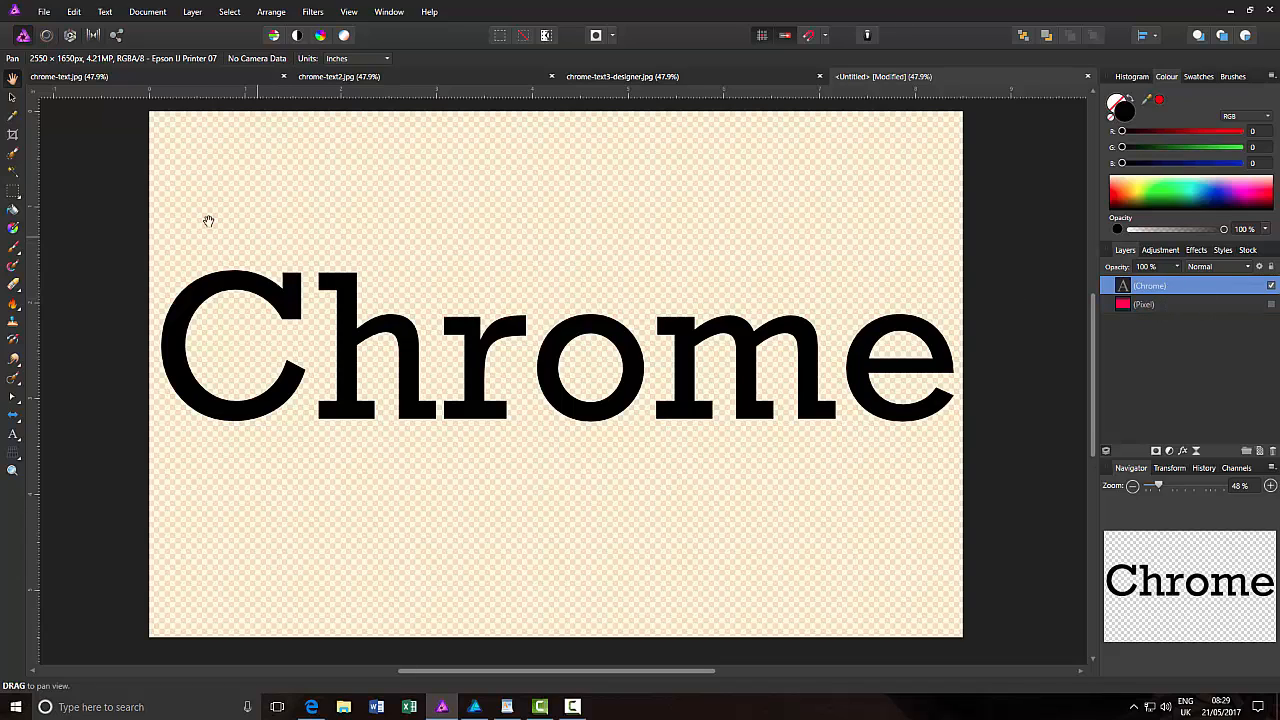
Step: Apply a vertical gradient fill down the "Chrome" text, with its lower stop in light grey, RGB 190, 190, 190
click(14, 230)
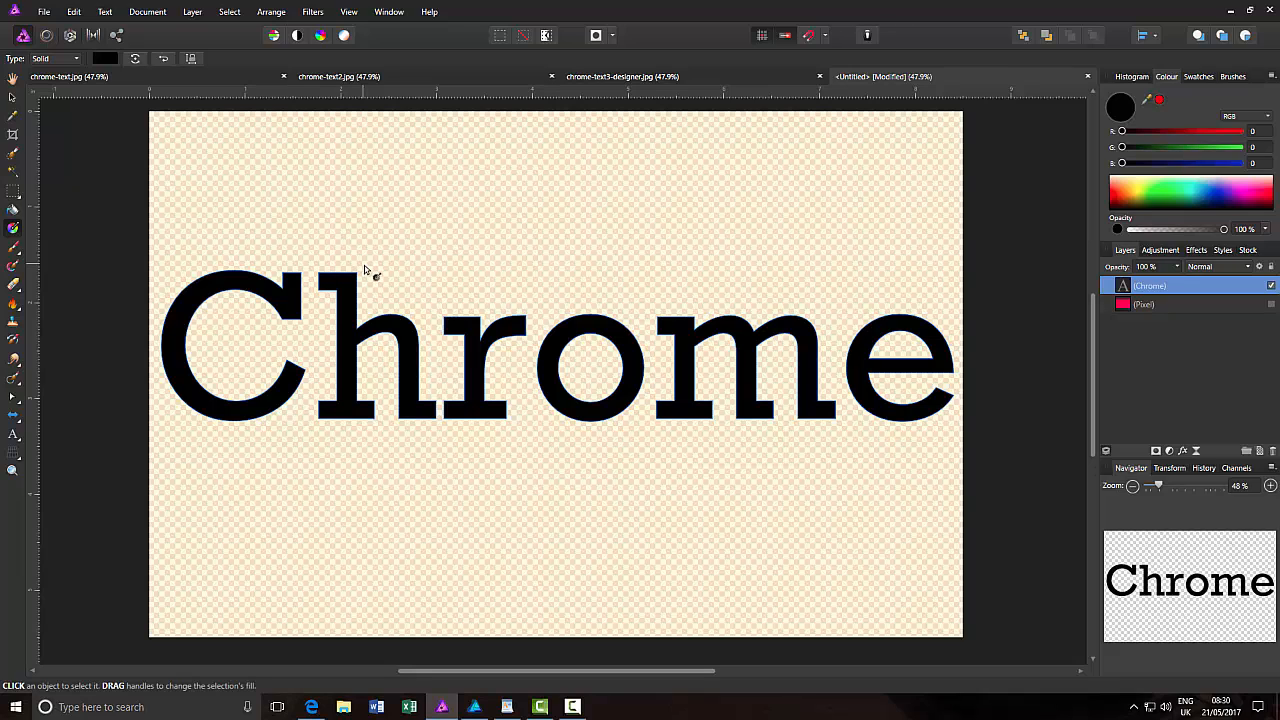
drag(365, 263, 366, 441)
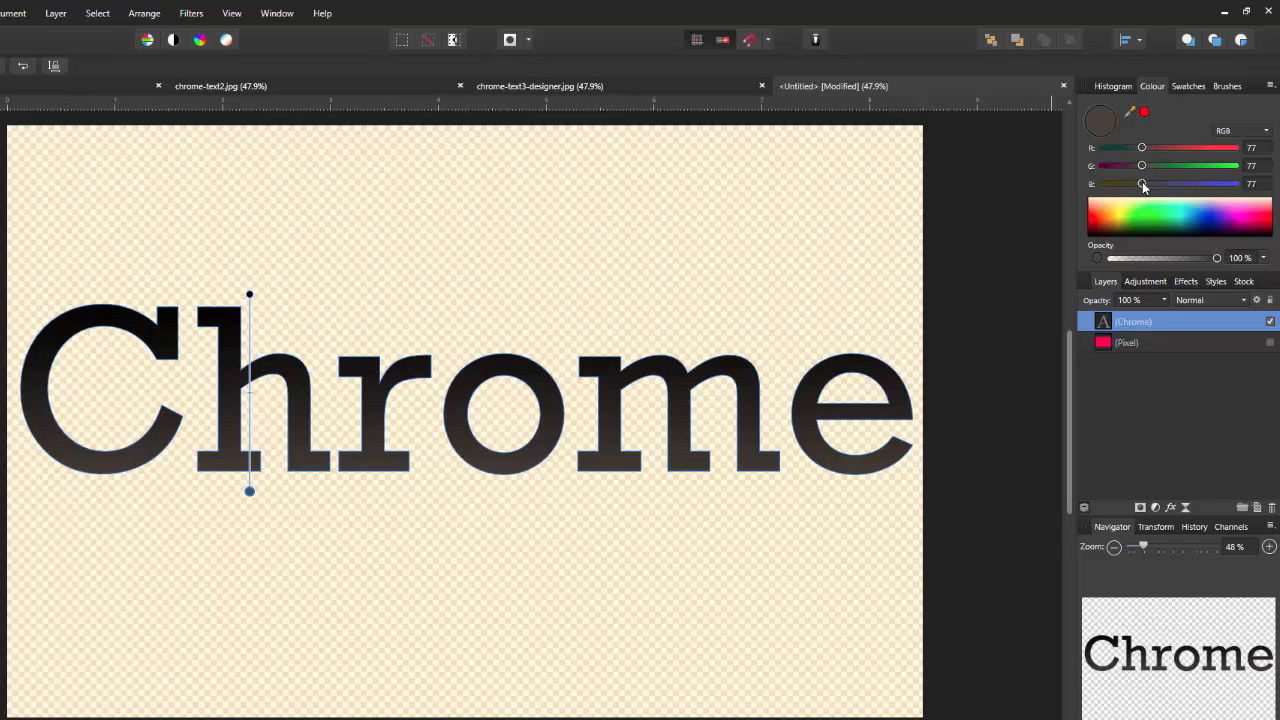
drag(1143, 186, 1203, 186)
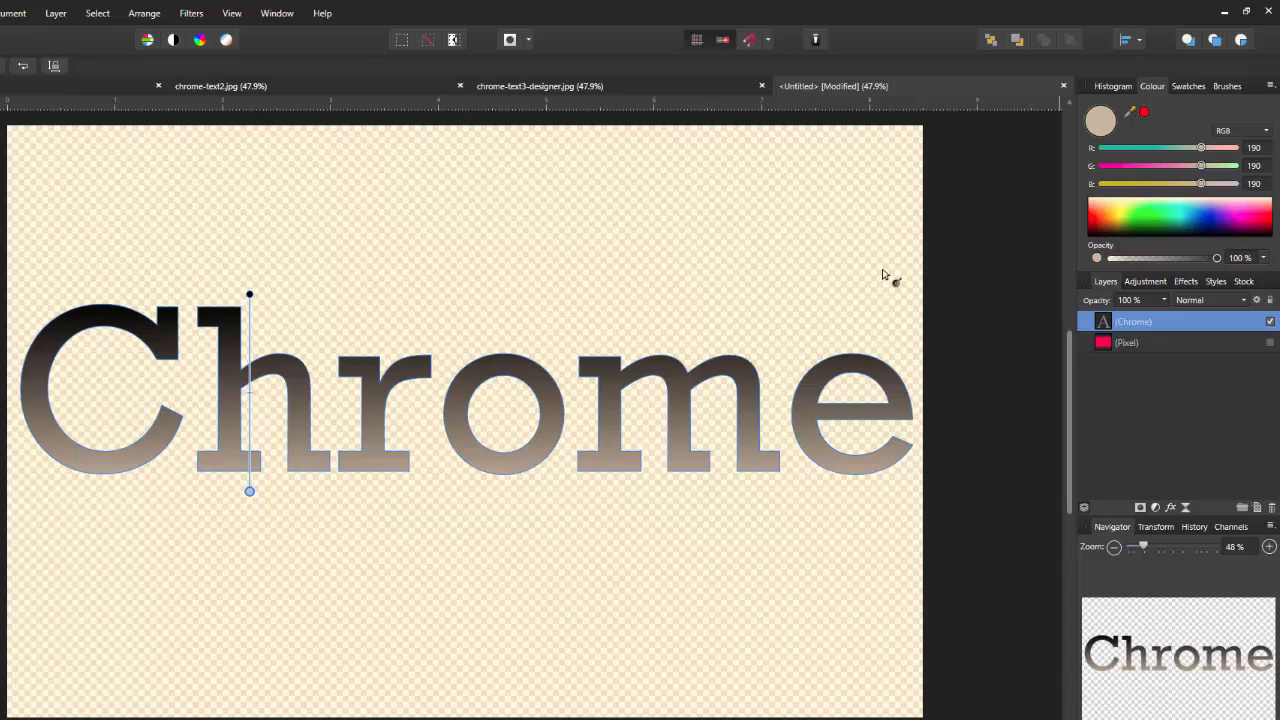
Step: Set the upper stop of the text gradient to dark grey, RGB 58, 58, 58, and leave gradient editing
click(250, 293)
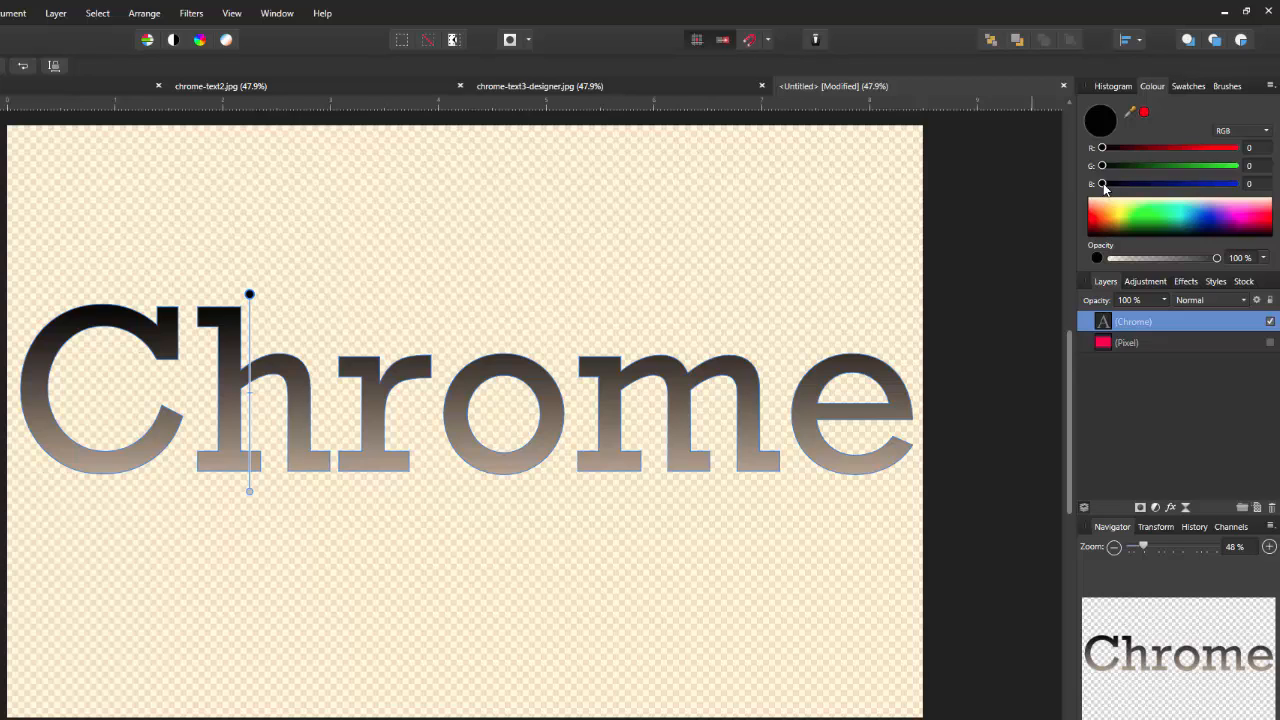
drag(1104, 187, 1133, 185)
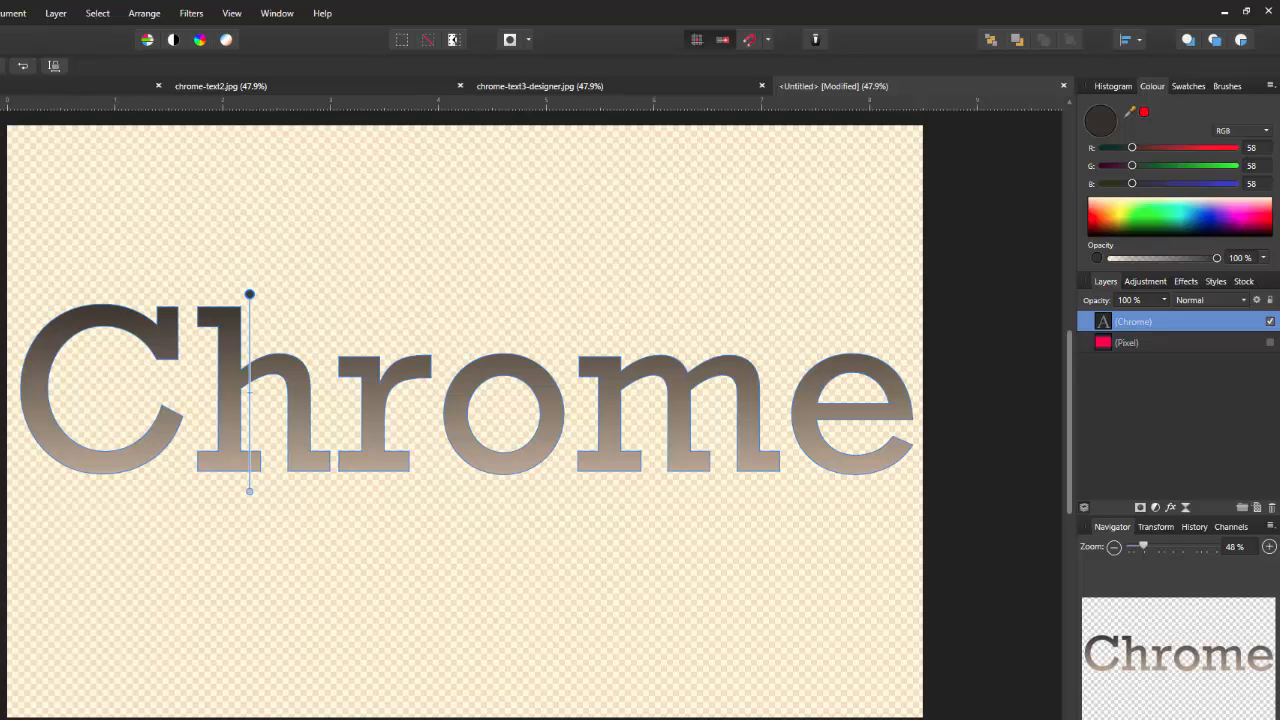
key(h)
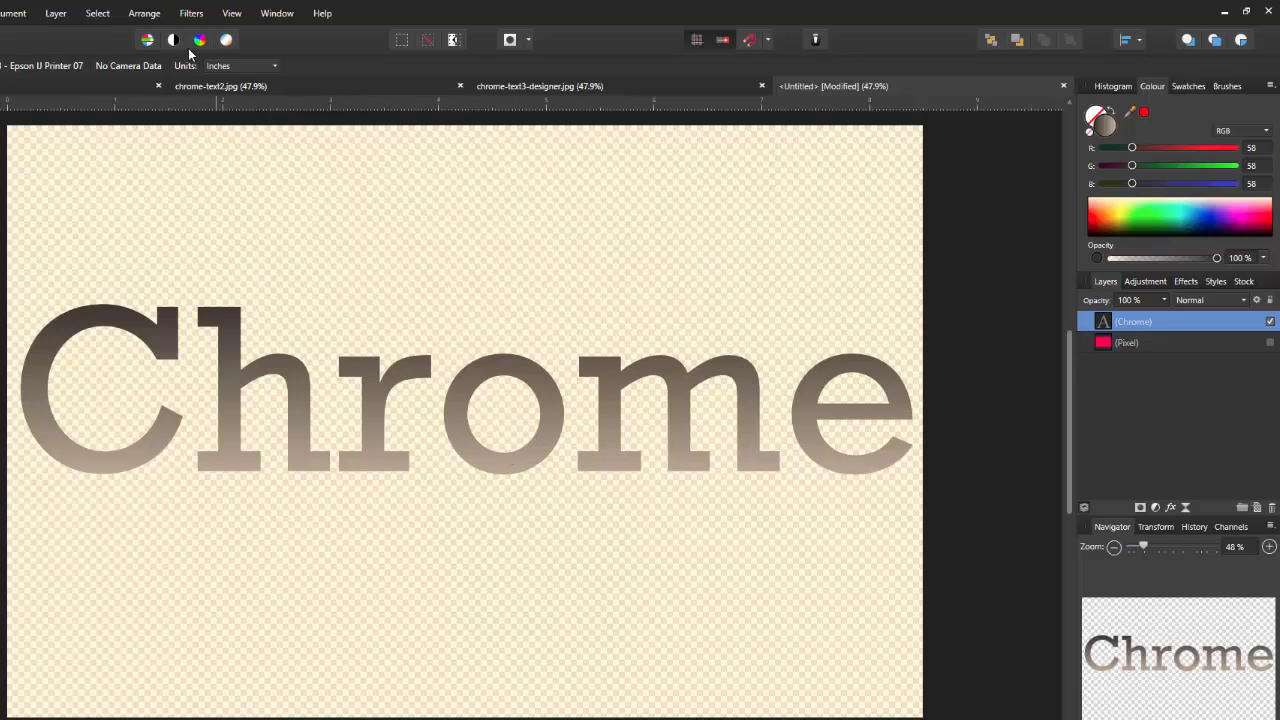
Step: Start the Emboss colour filter on the "Chrome" text layer and set its radius to 33 px
click(193, 14)
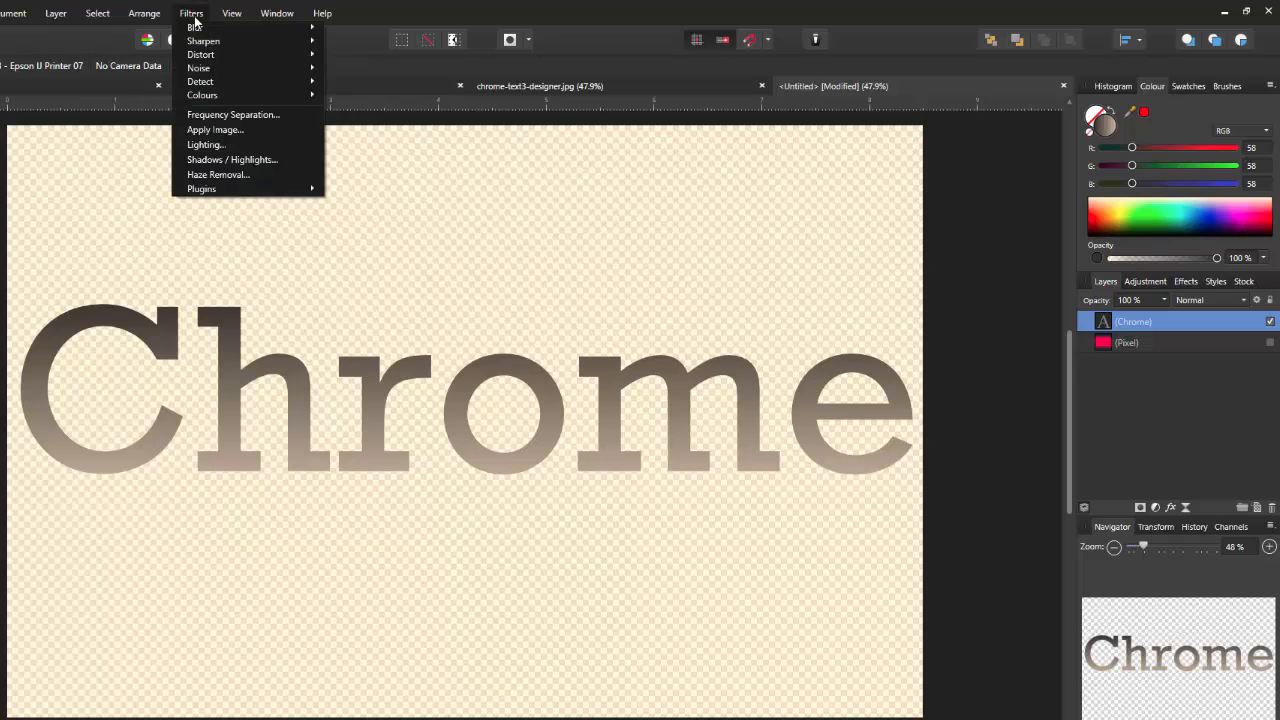
mouse_move(241, 97)
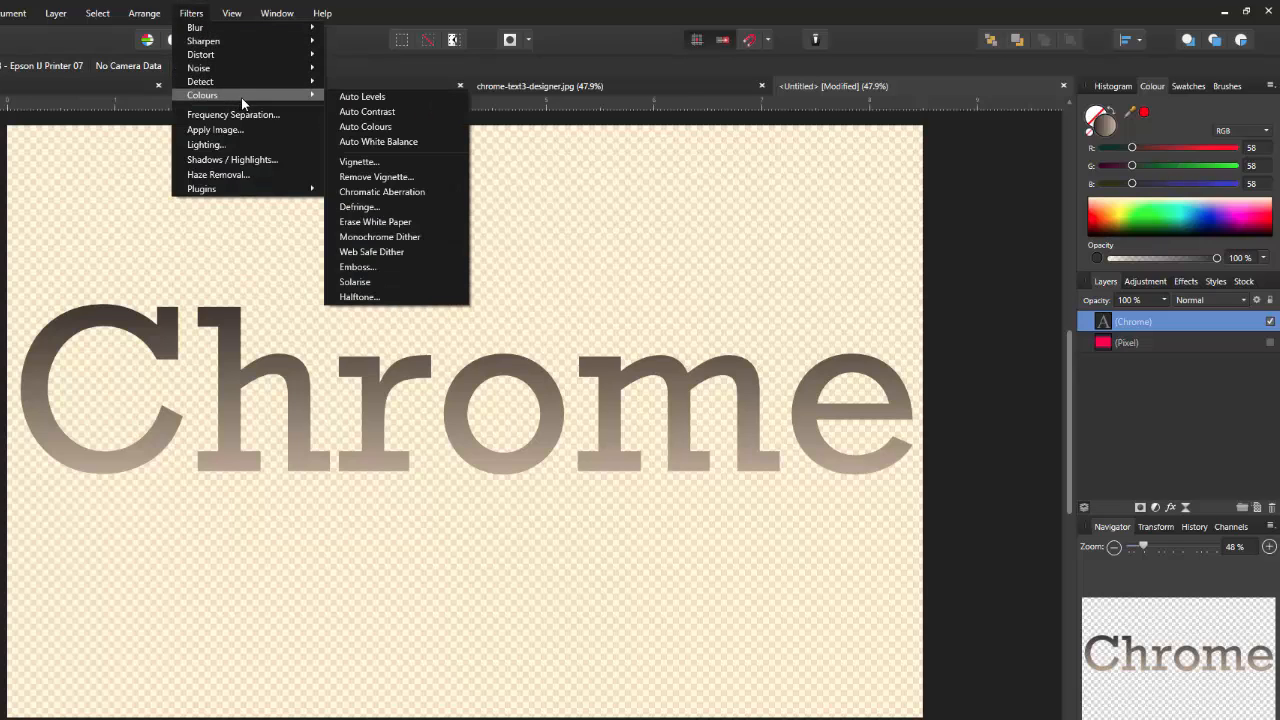
click(355, 267)
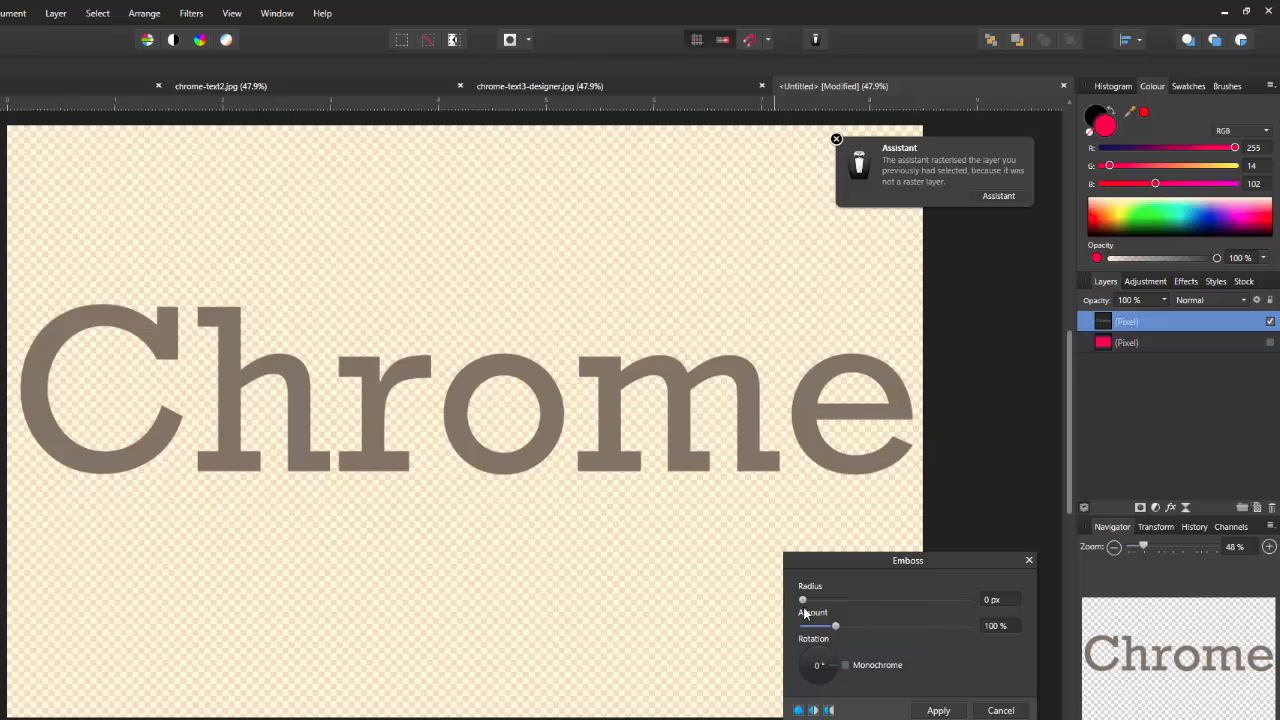
click(993, 599)
text(33)
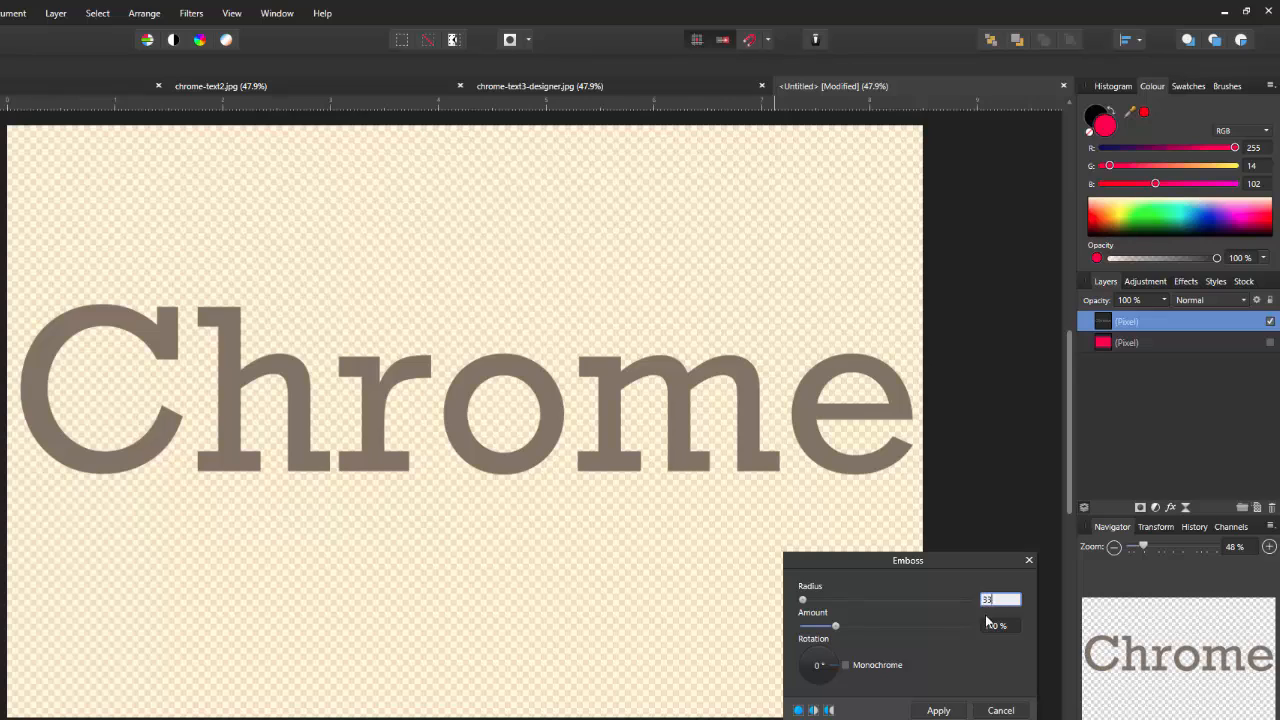
key(Return)
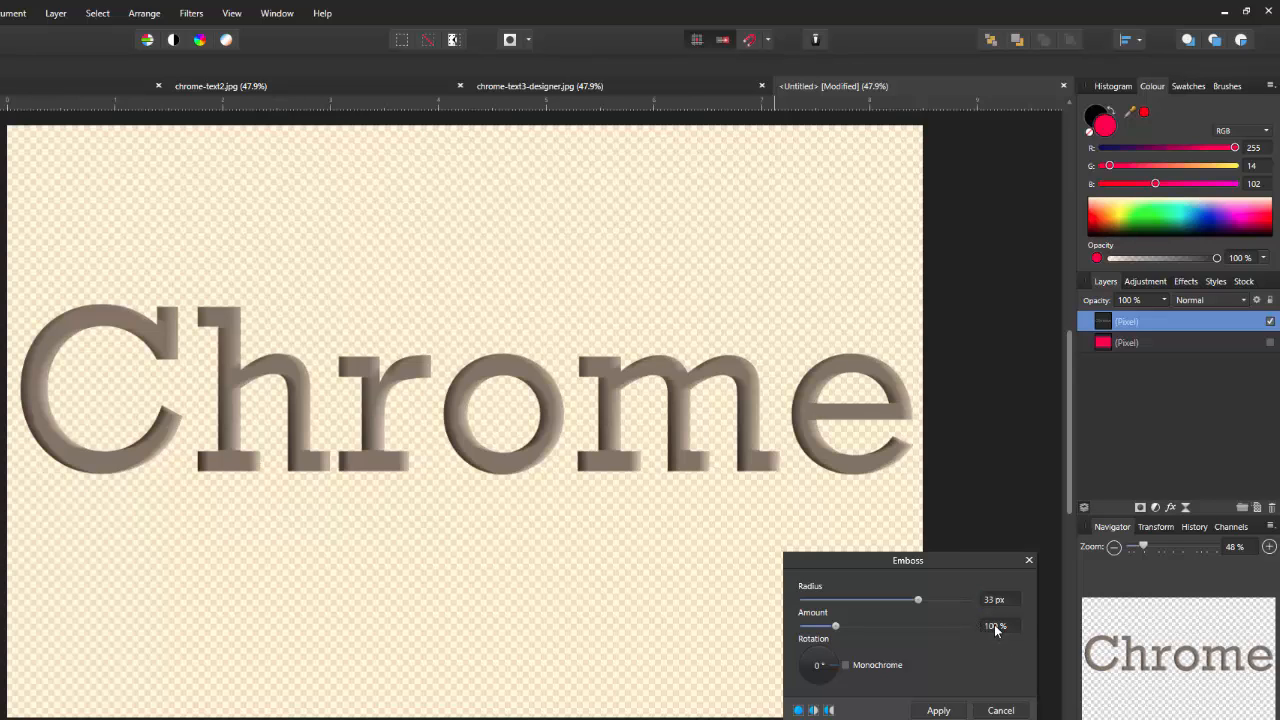
Step: Set the Emboss amount to 270 % and its rotation to about 45°, and apply the filter
click(994, 624)
text(270)
key(Return)
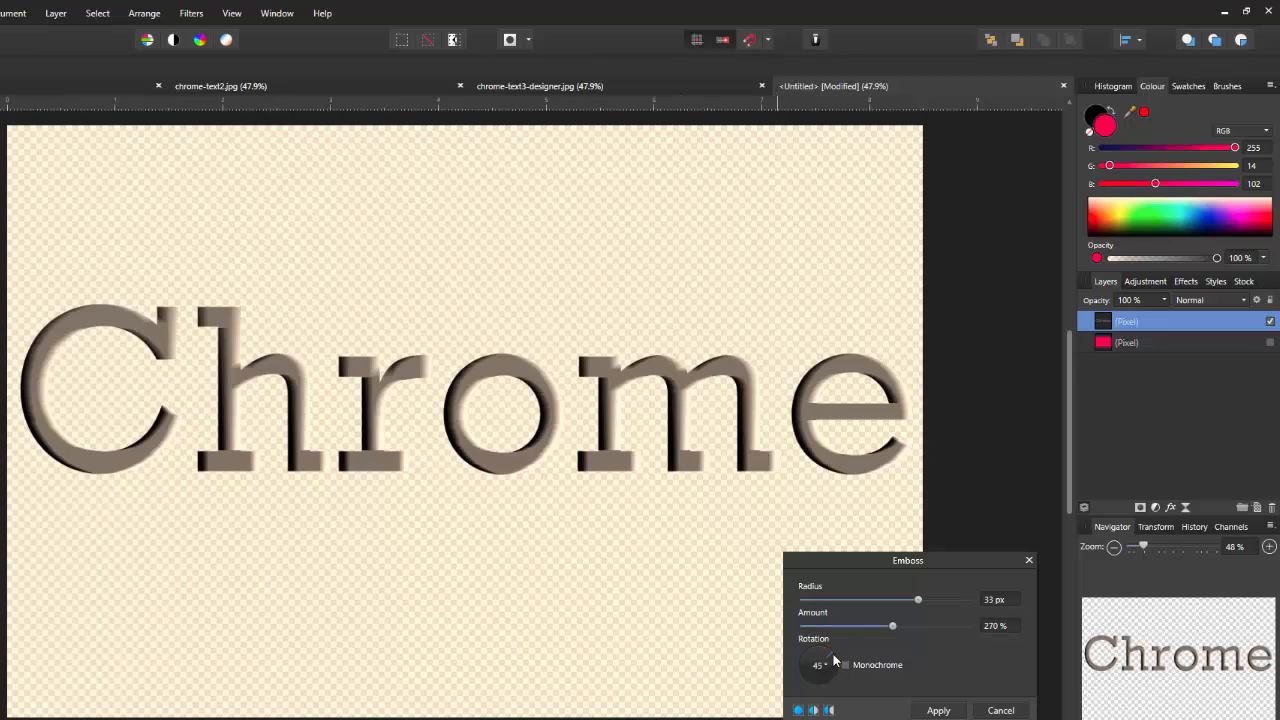
mouse_move(820, 663)
mouse_down()
mouse_move(831, 659)
mouse_move(815, 649)
mouse_move(806, 666)
mouse_move(832, 690)
mouse_move(838, 678)
mouse_move(824, 672)
mouse_up()
click(940, 711)
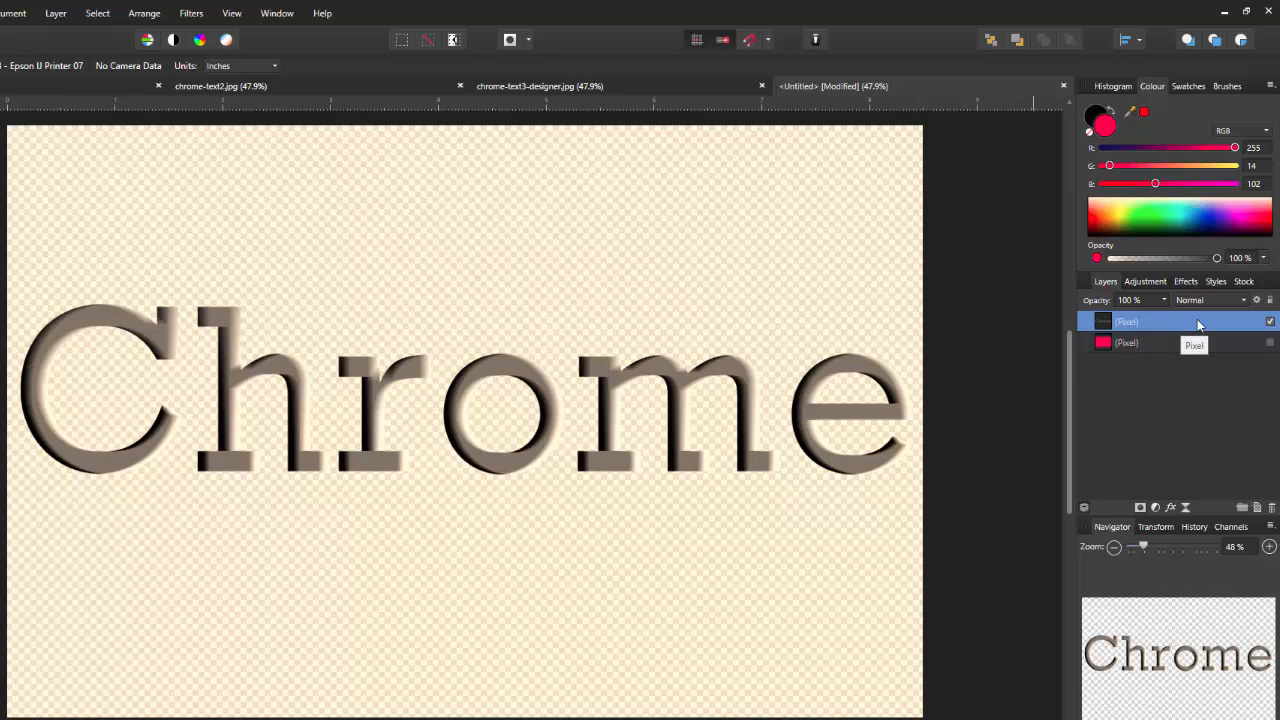
Step: Add a 3D layer effect to the "Chrome" pixel layer with radius 85 px and soften 14 px
click(1172, 508)
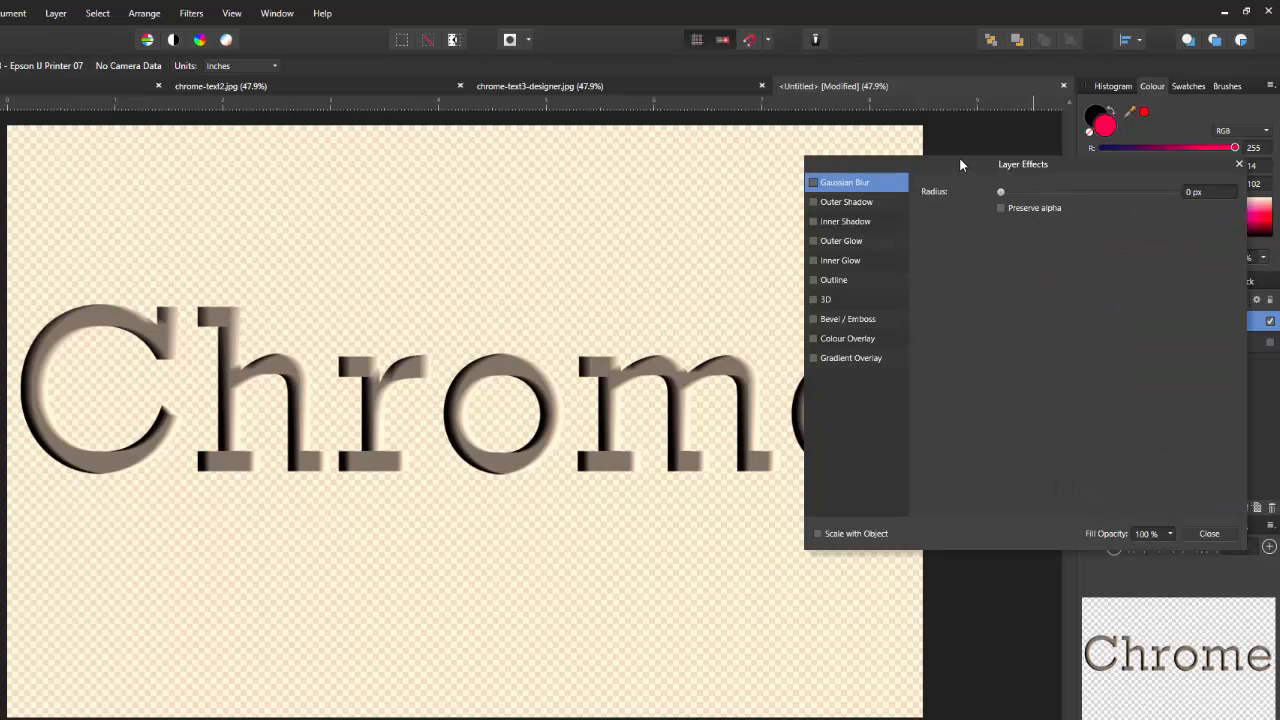
drag(960, 164, 952, 305)
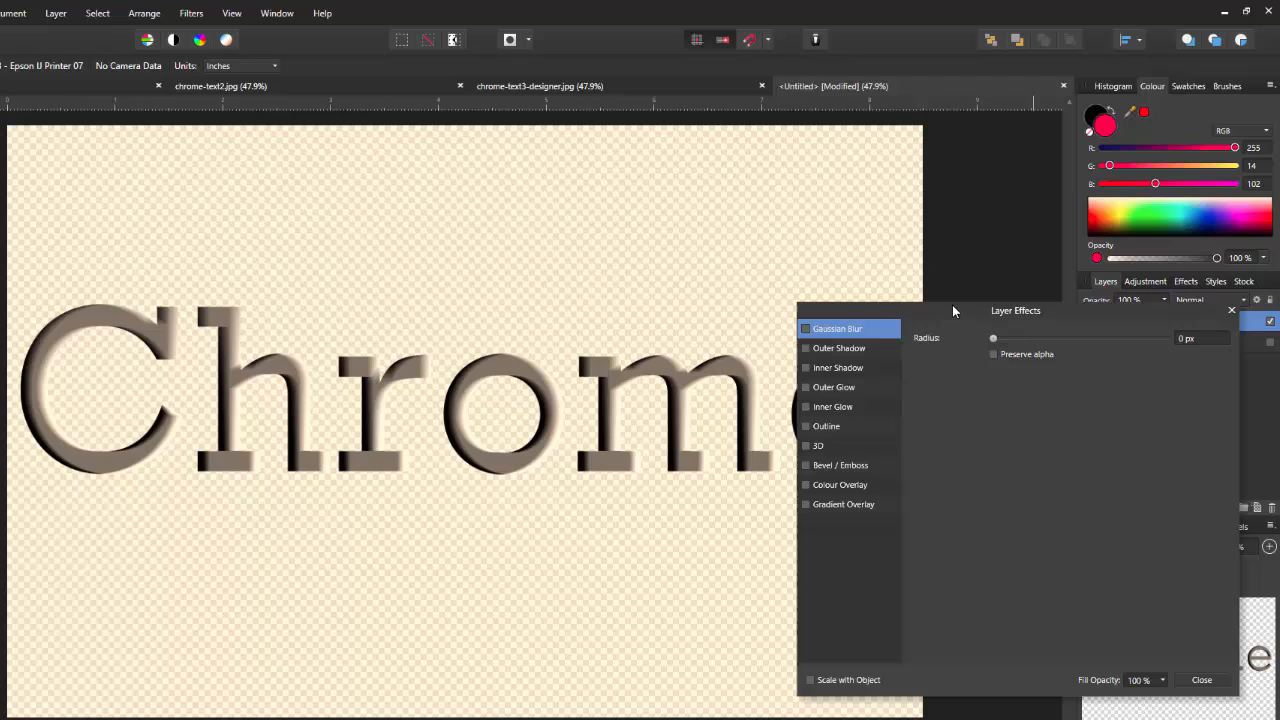
click(806, 446)
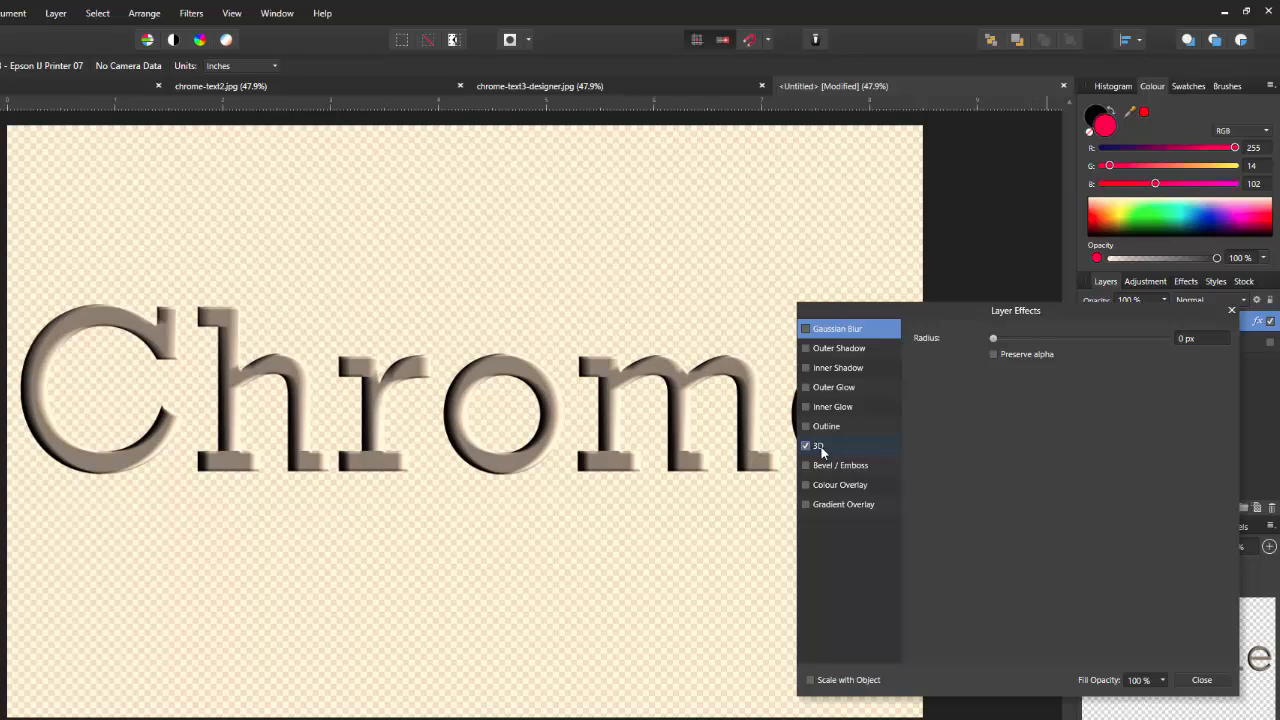
click(849, 447)
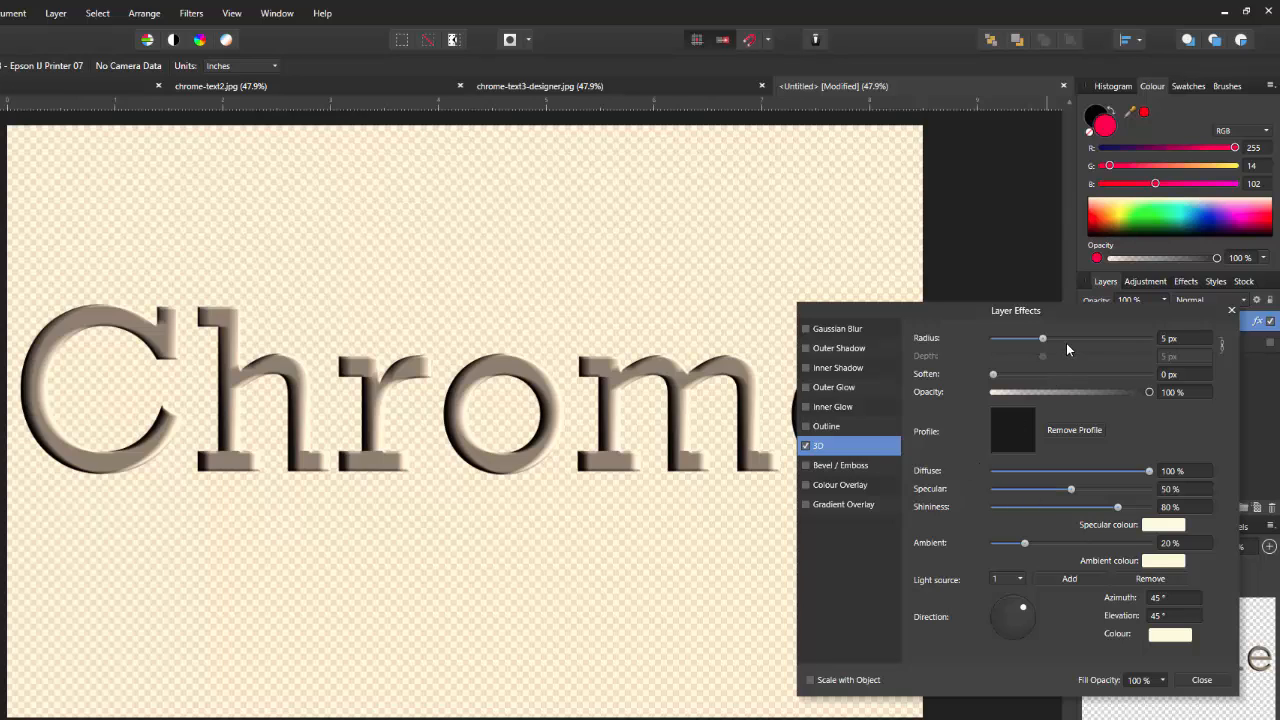
click(1166, 342)
click(1169, 375)
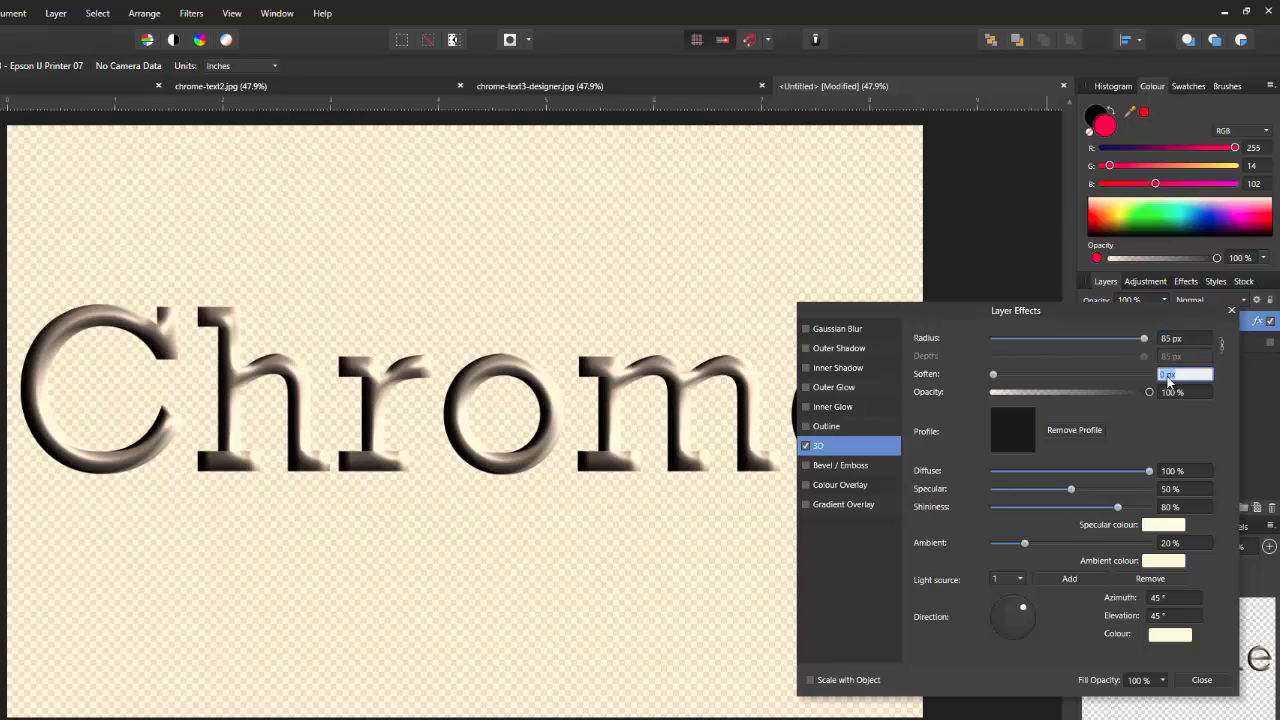
text(14)
key(Return)
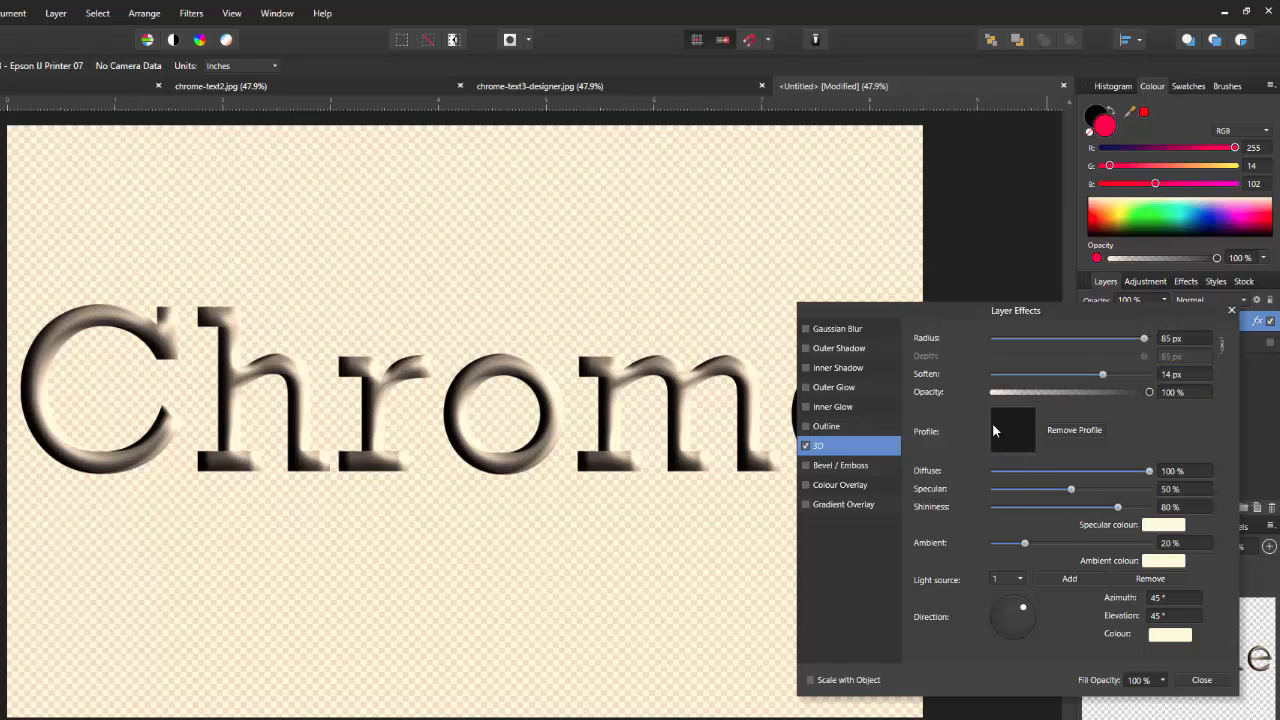
Step: Add a Bevel / Emboss effect of type Inner with radius 31 px to the text layer, and close the layer effects
drag(958, 313, 960, 262)
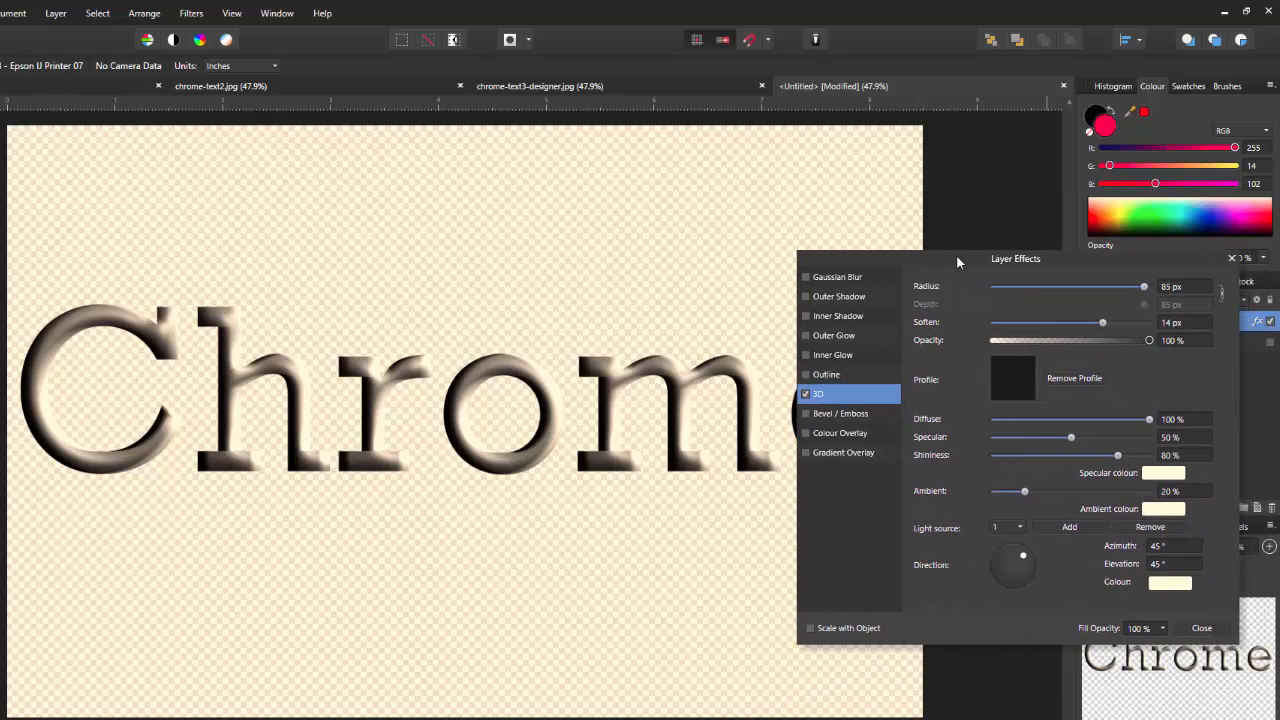
click(806, 414)
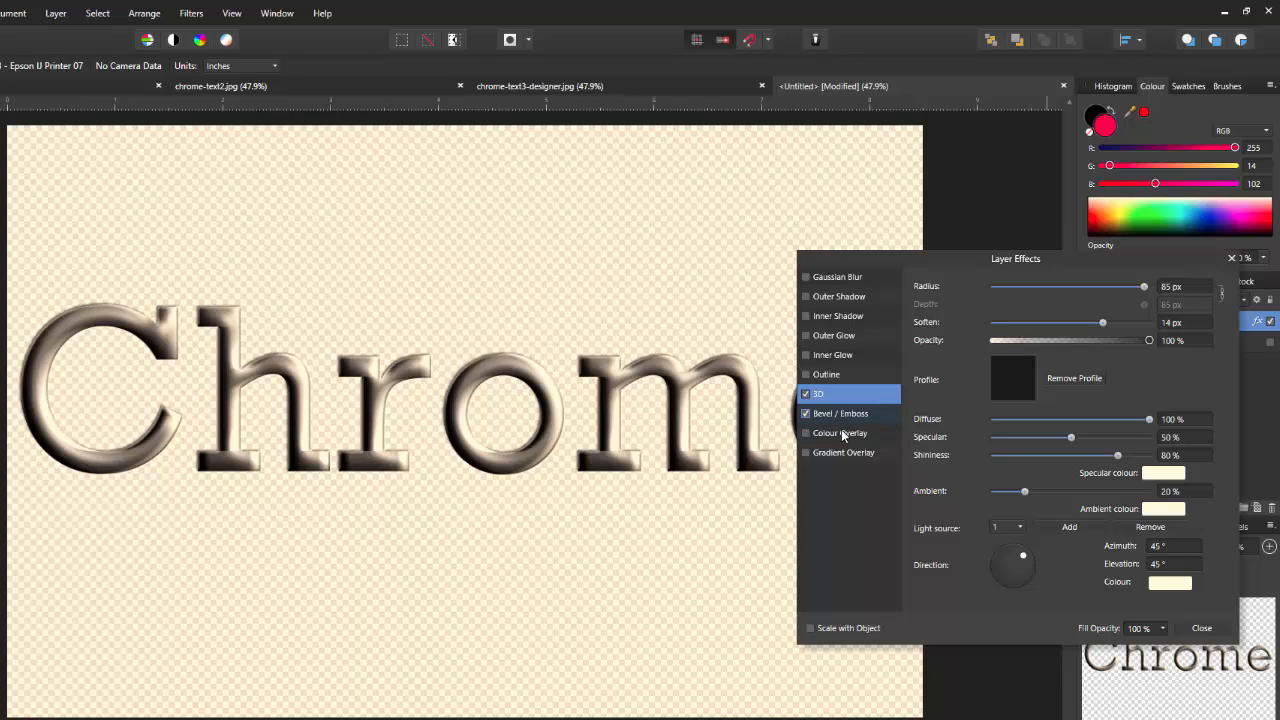
click(851, 414)
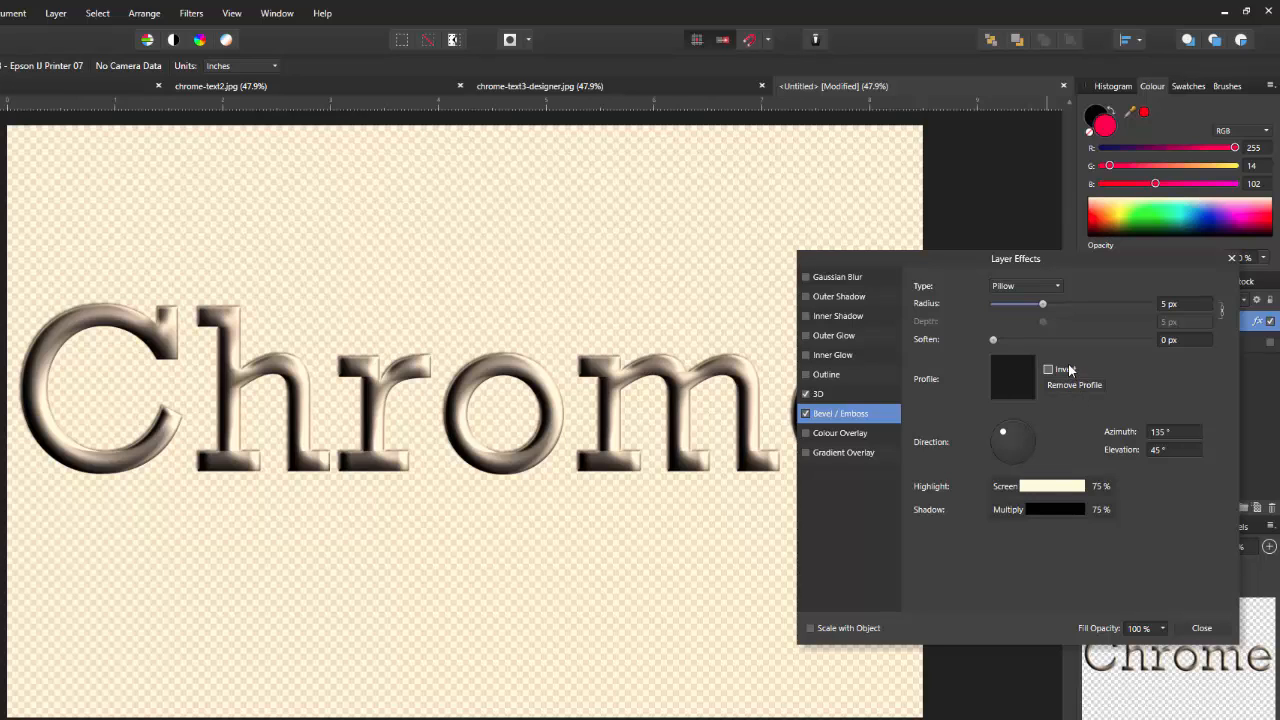
click(1056, 288)
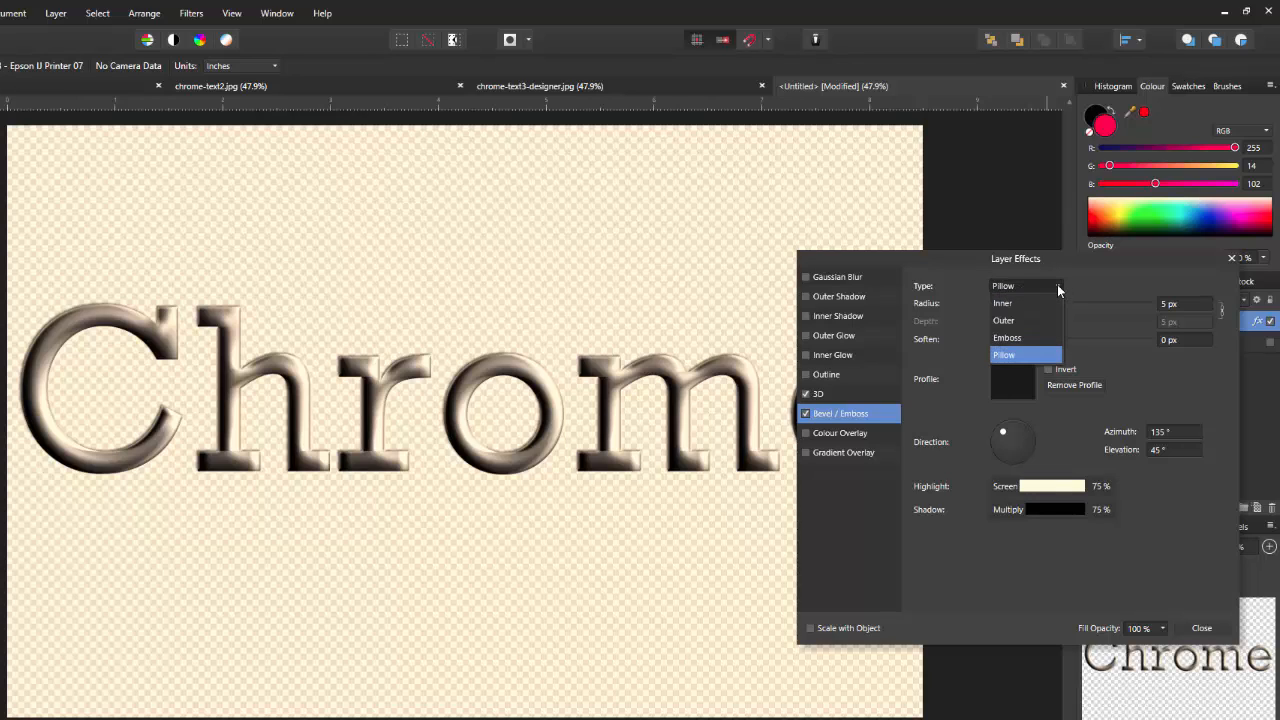
click(1003, 305)
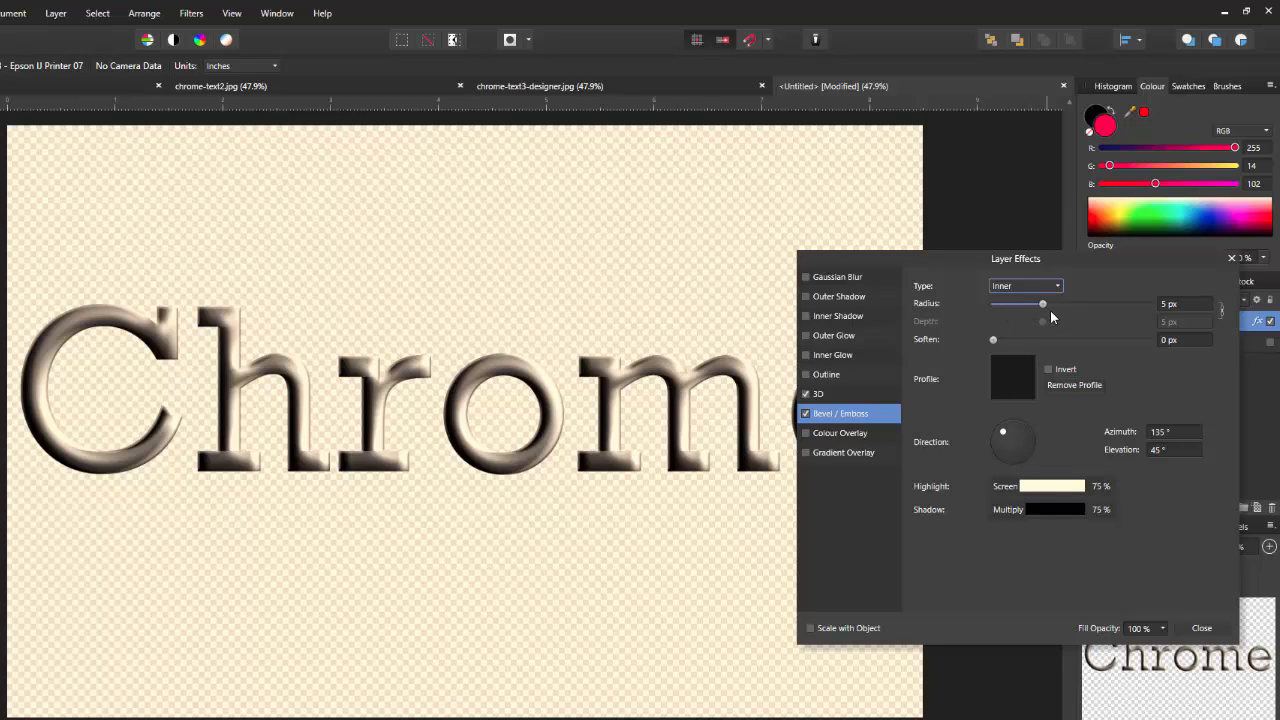
click(1164, 304)
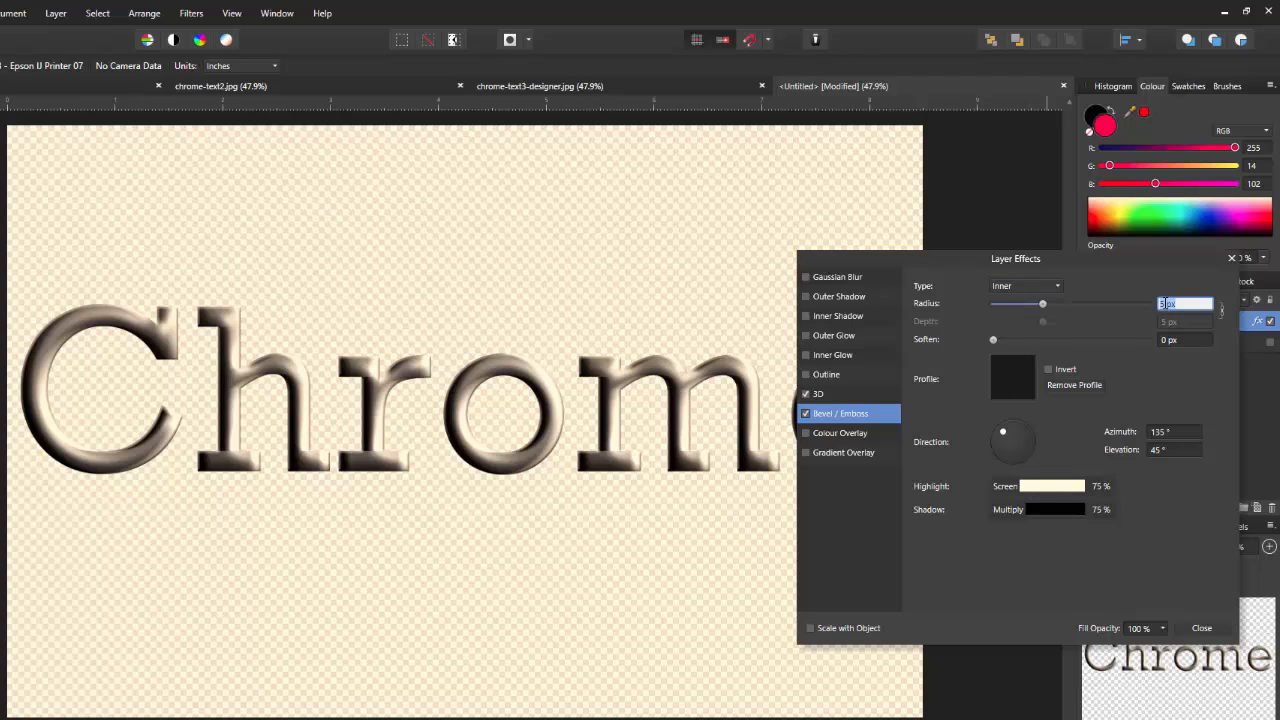
text(31)
key(Return)
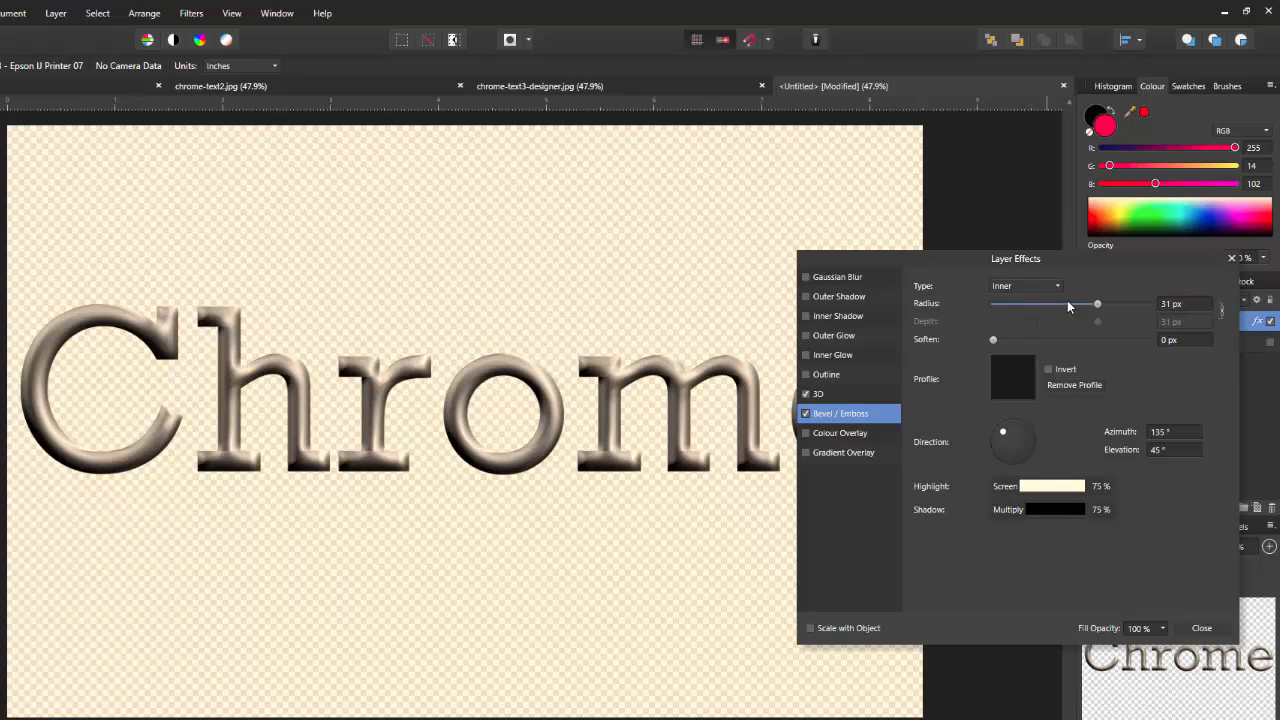
click(1199, 628)
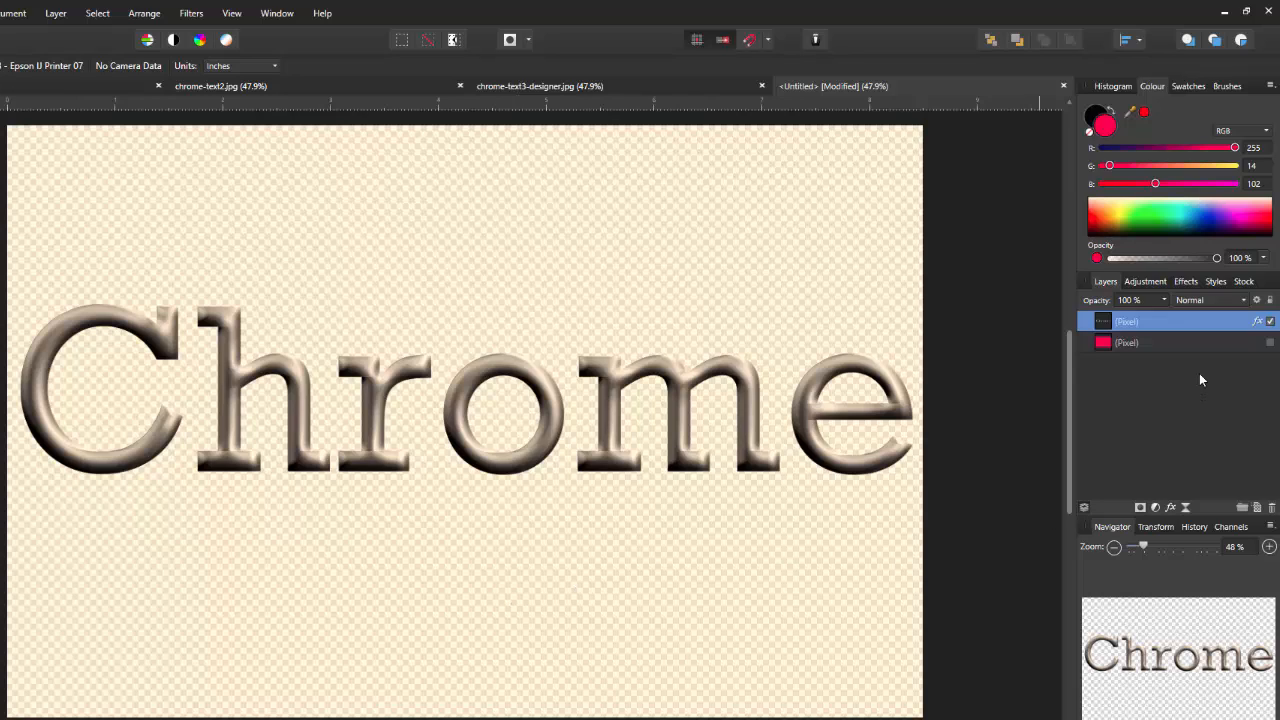
Step: Check the text against the pinkish-red background layer, and read Step 5 of the chrome text tutorial in Edge before returning to Affinity Photo
click(1270, 343)
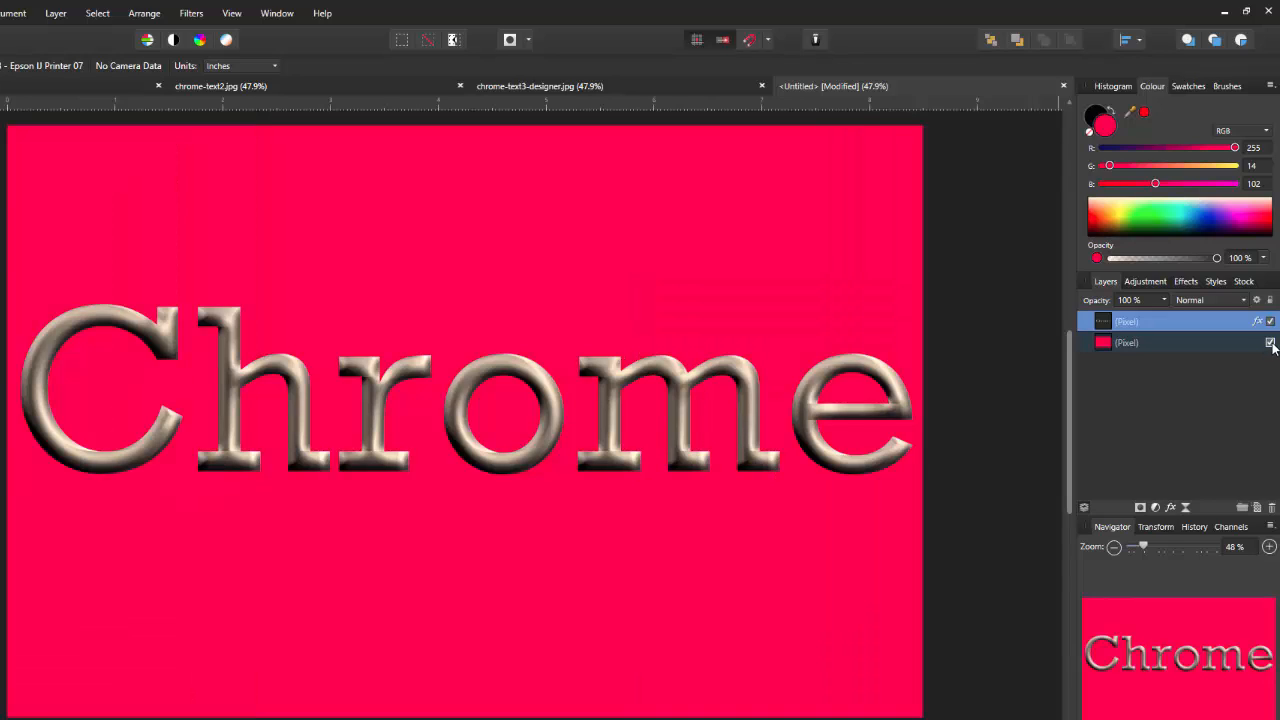
click(1270, 343)
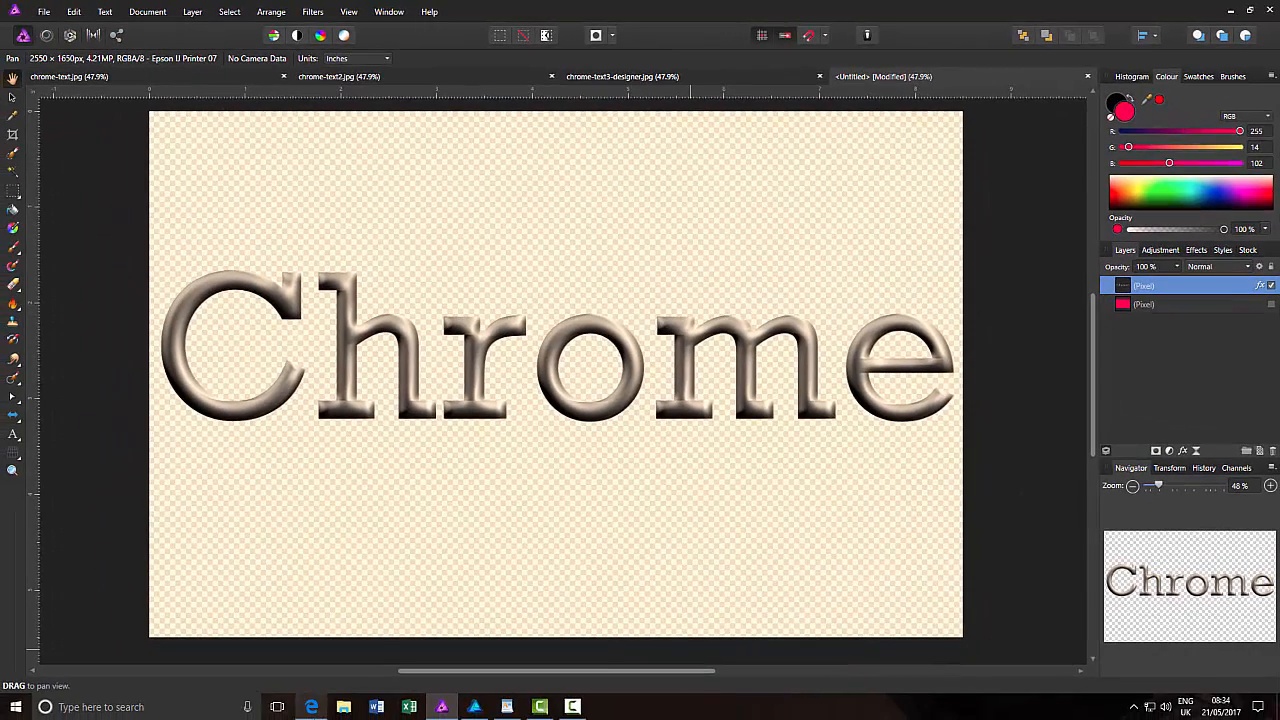
mouse_move(305, 713)
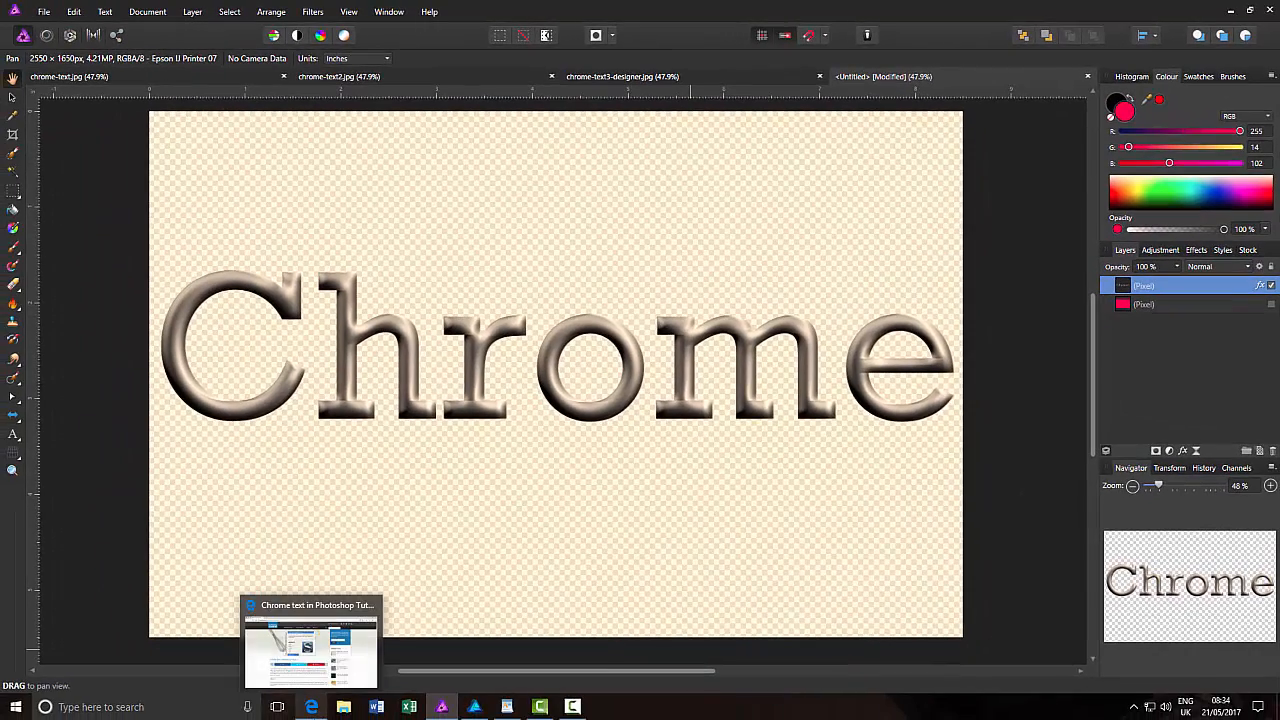
click(310, 648)
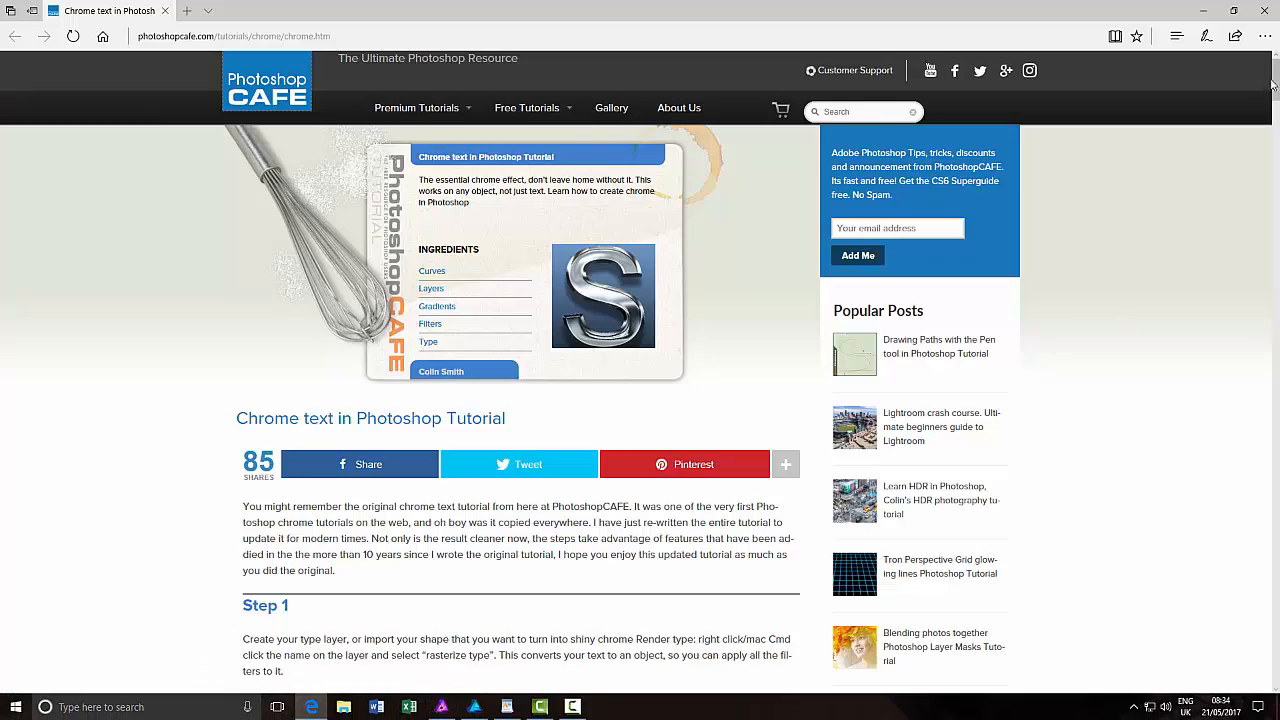
drag(1277, 90, 1277, 229)
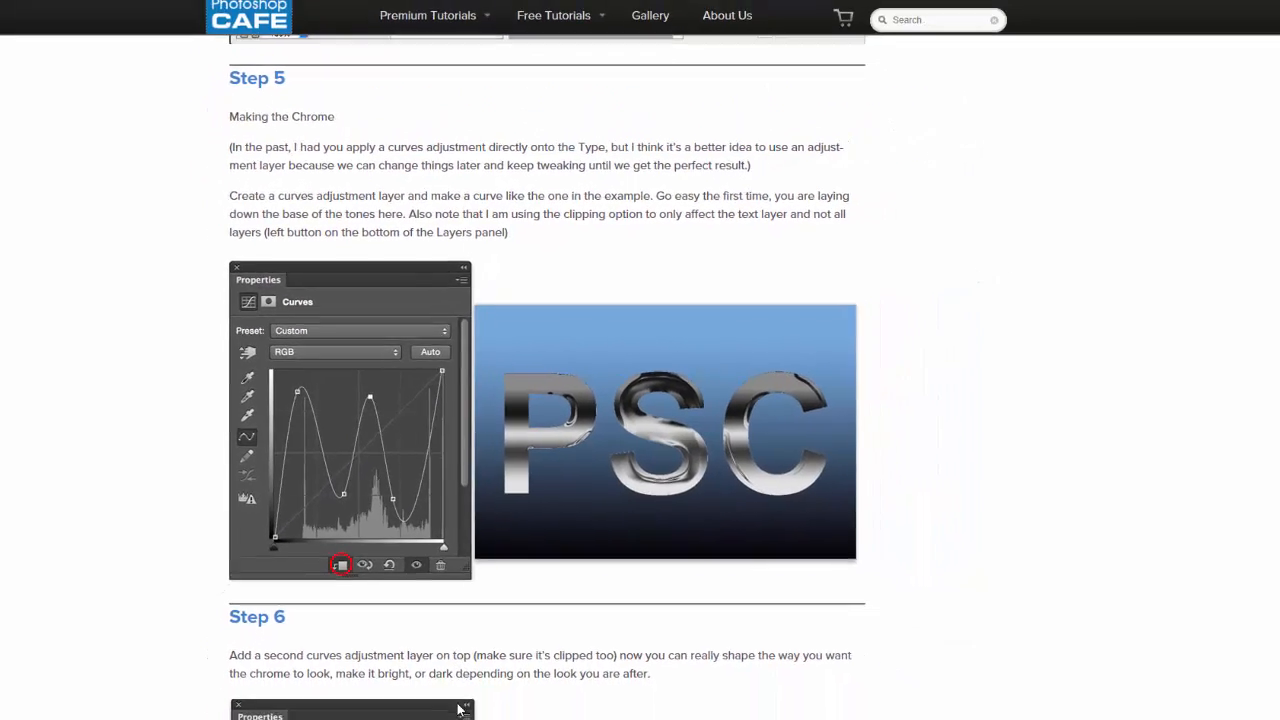
click(442, 706)
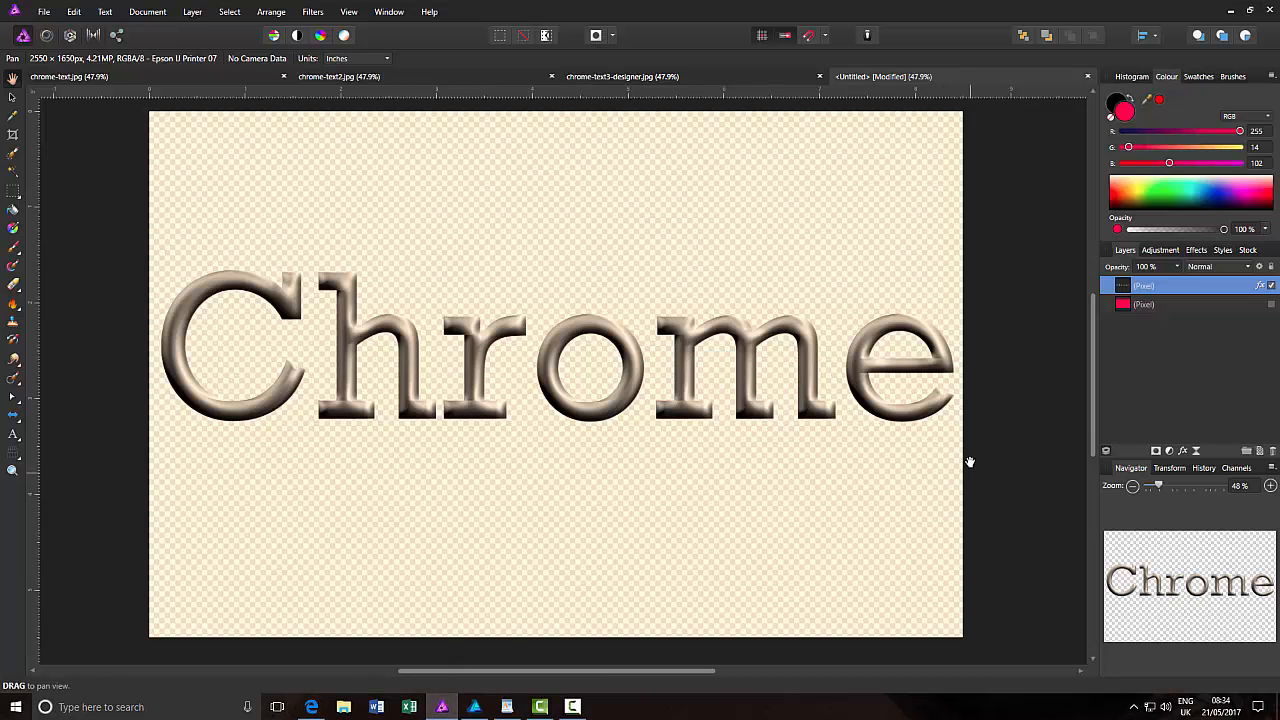
Step: Add a Curves adjustment with four points spaced along the diagonal of the Master curve
click(1163, 251)
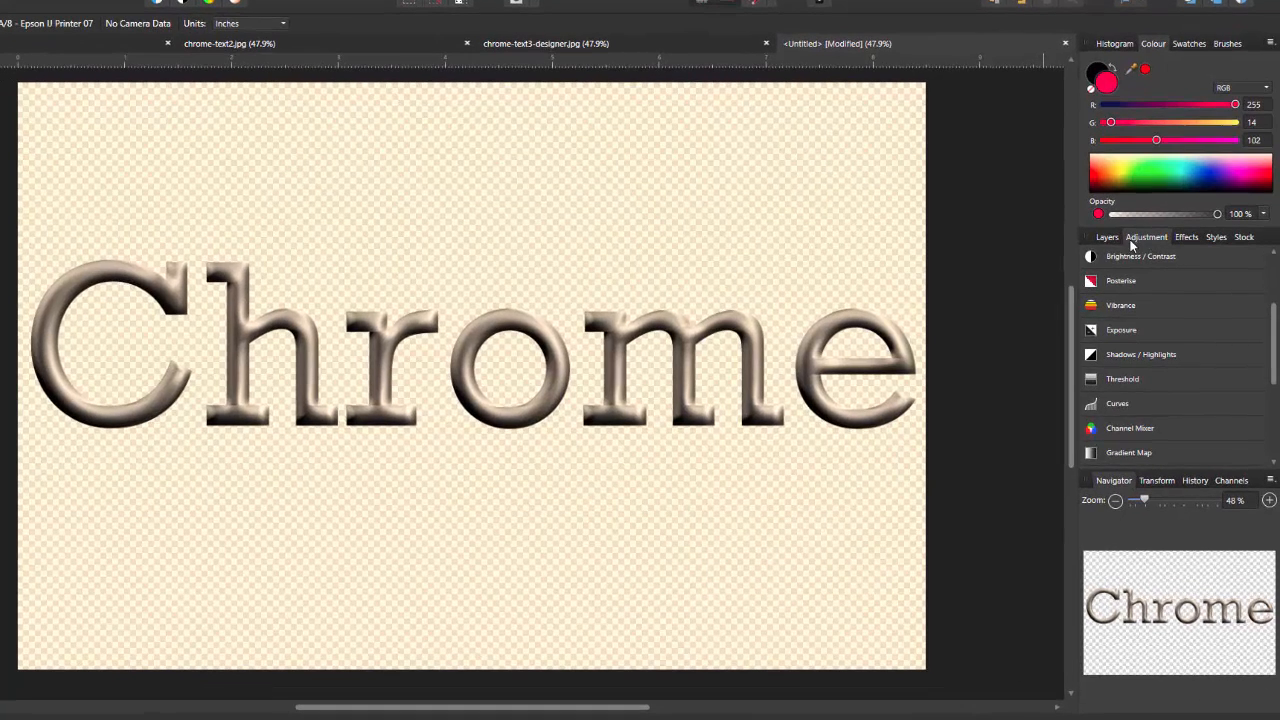
click(1120, 405)
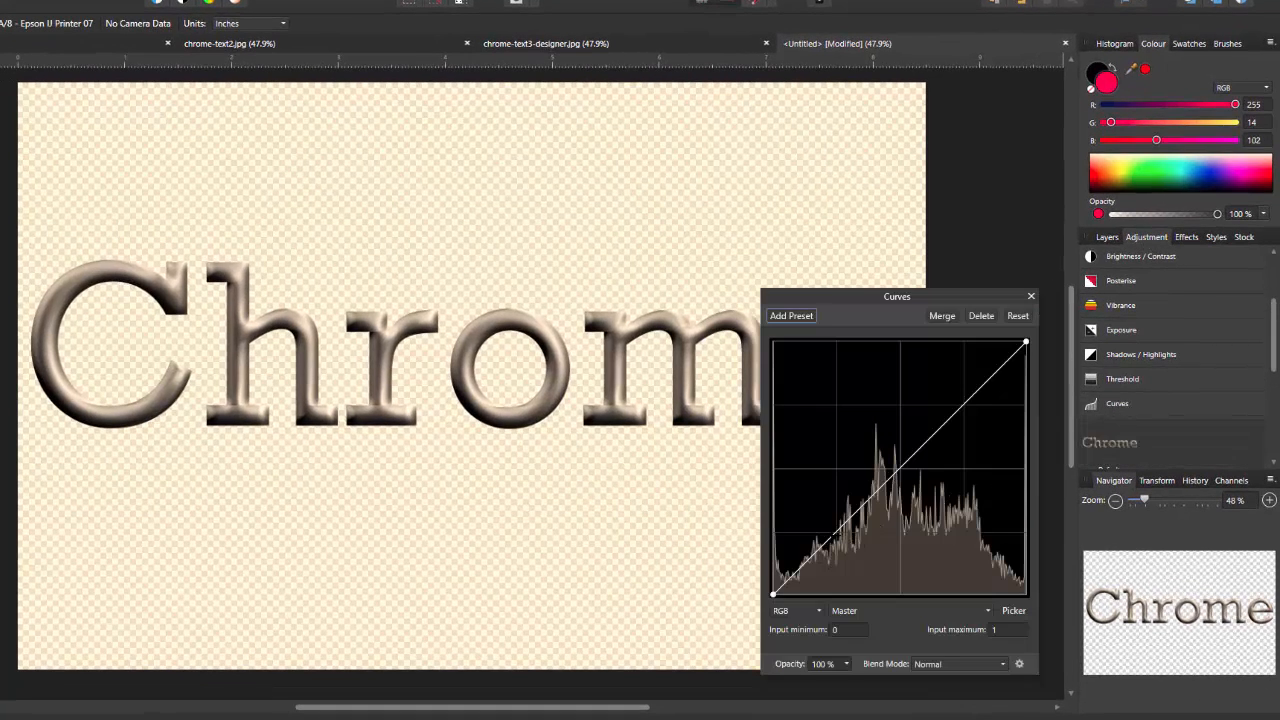
click(834, 535)
click(887, 480)
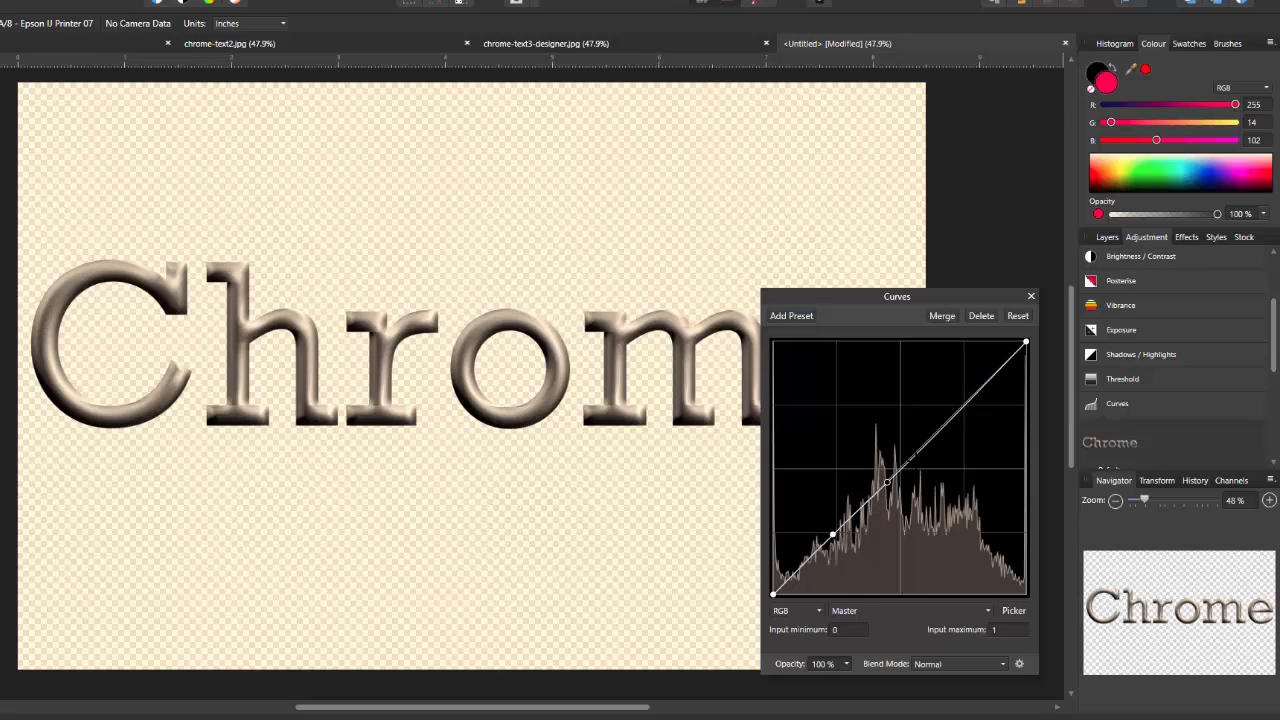
click(933, 433)
click(977, 395)
Step: Shape the curve into a wave by raising the first and third points and lowering the second and fourth, and merge the adjustment
drag(833, 534, 818, 395)
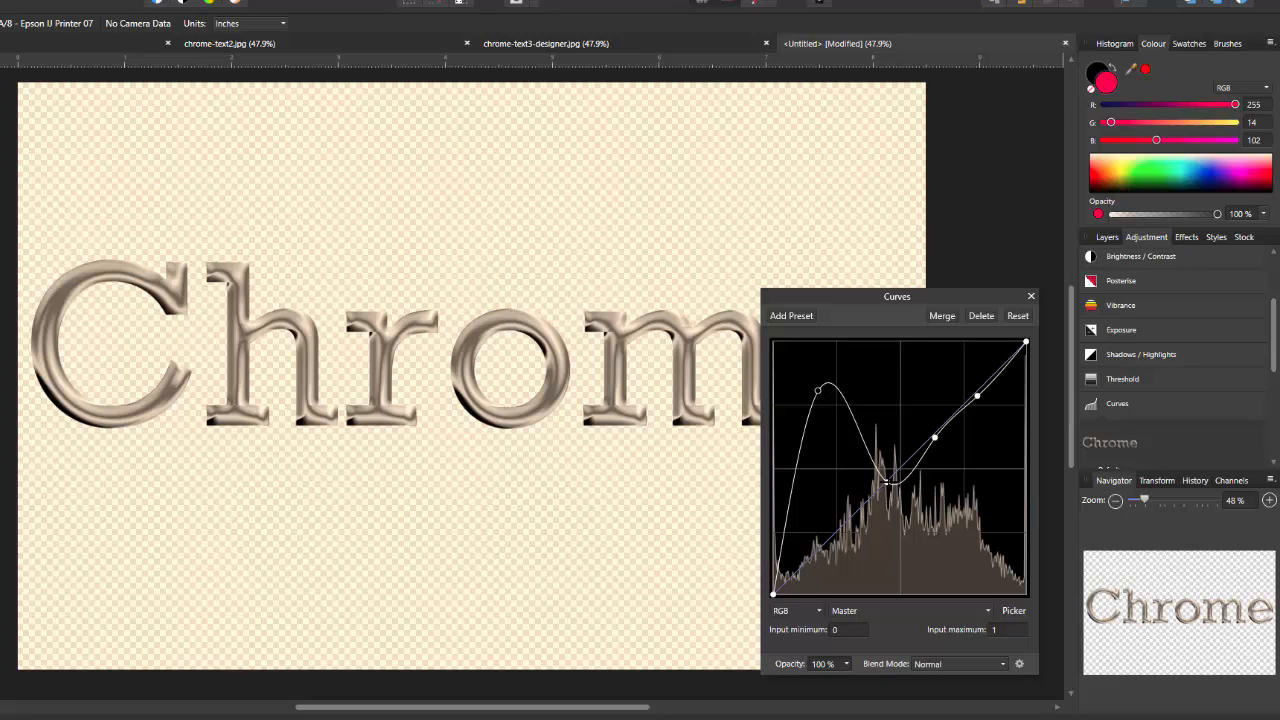
drag(888, 481, 868, 546)
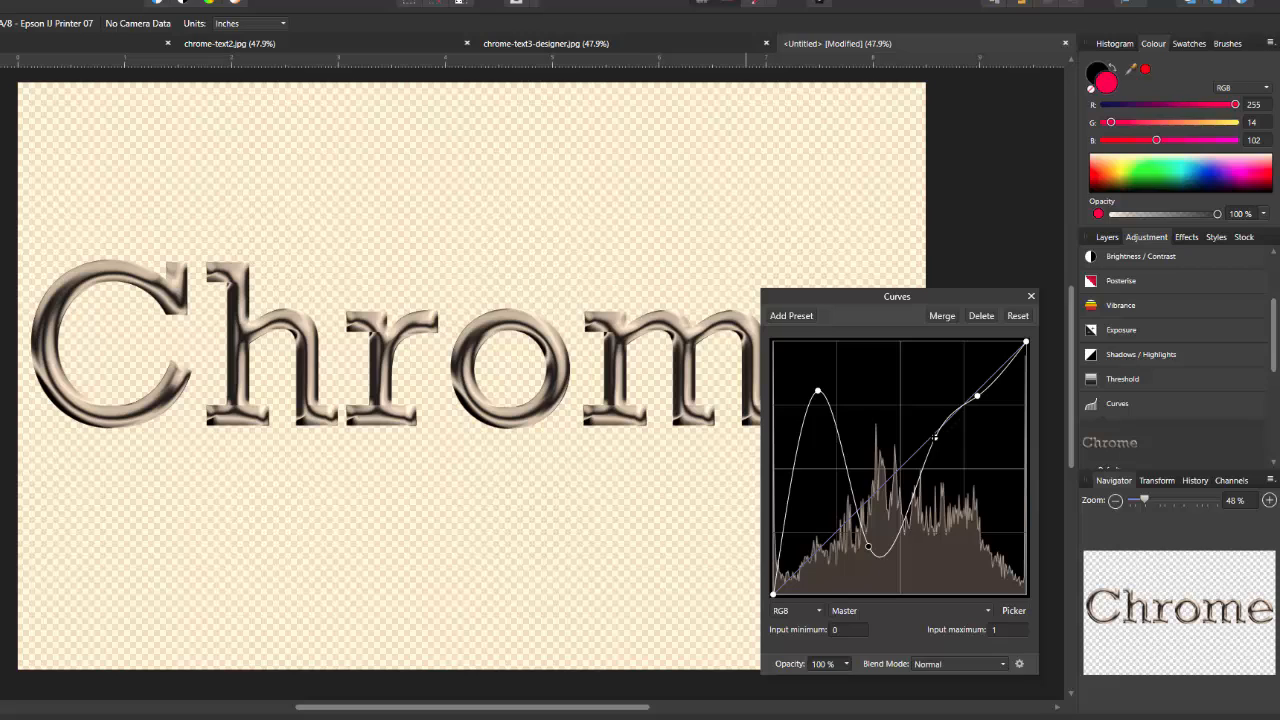
drag(935, 437, 902, 423)
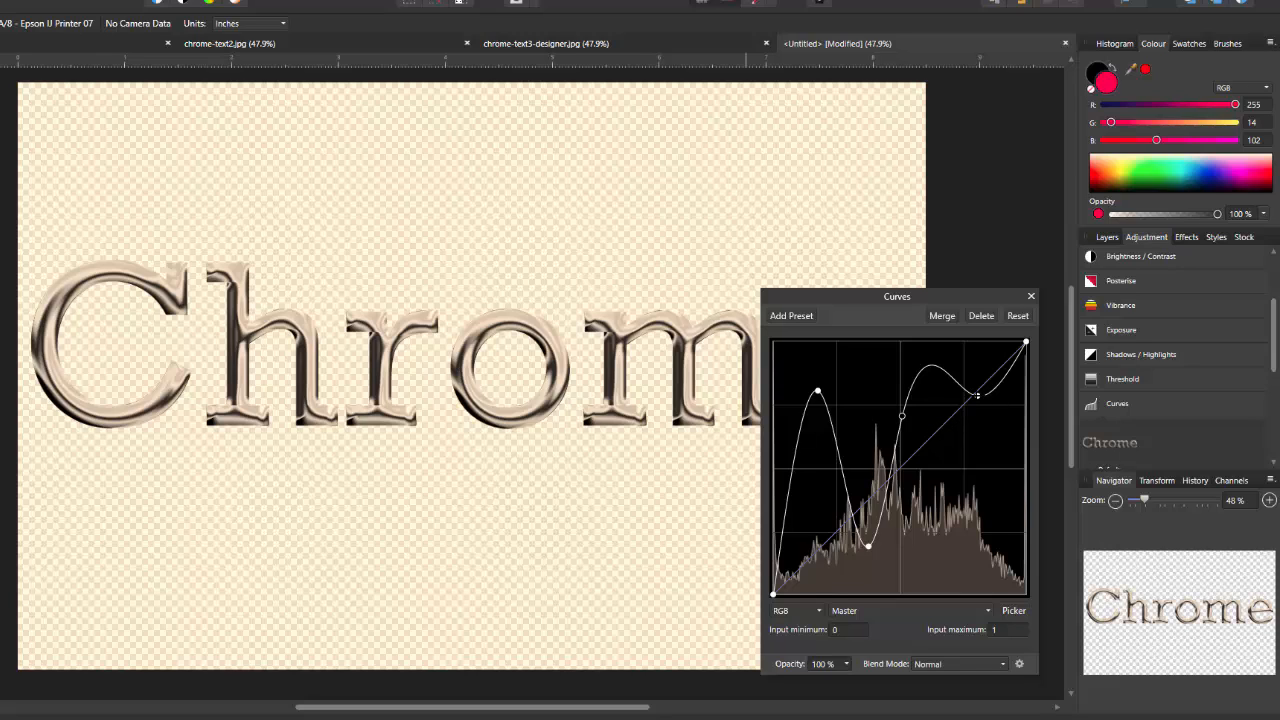
drag(976, 397, 970, 532)
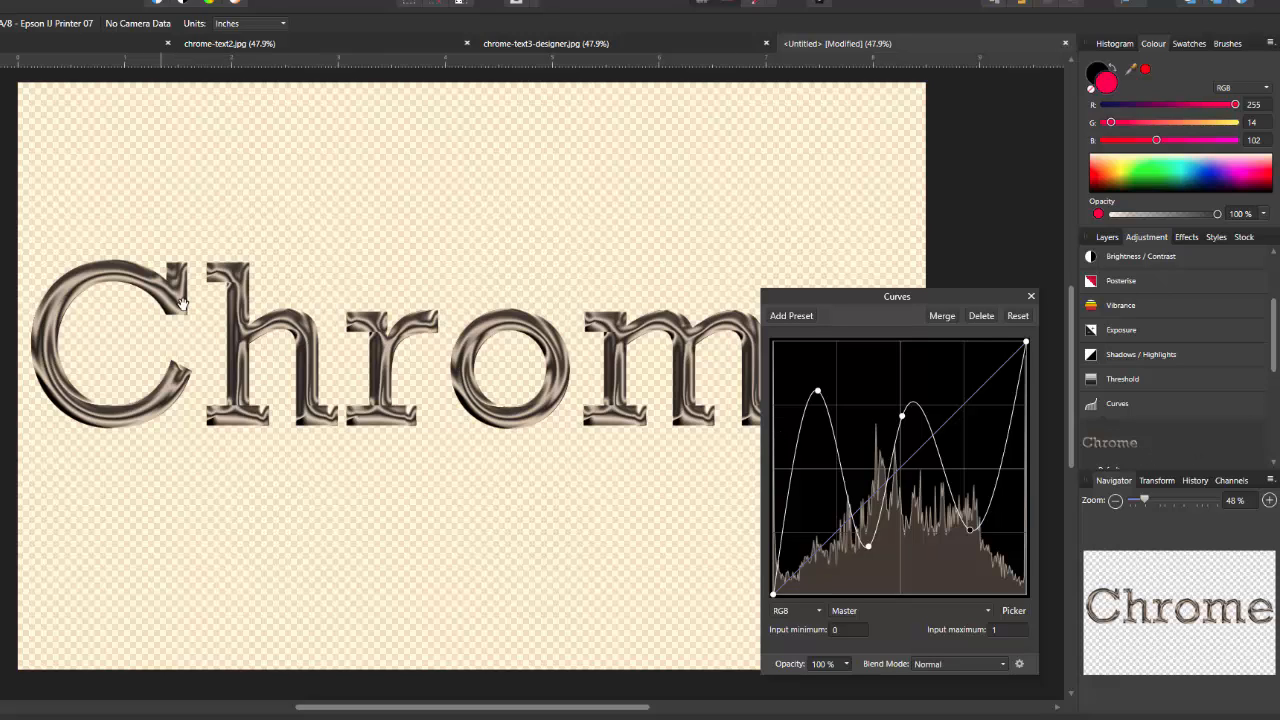
click(945, 315)
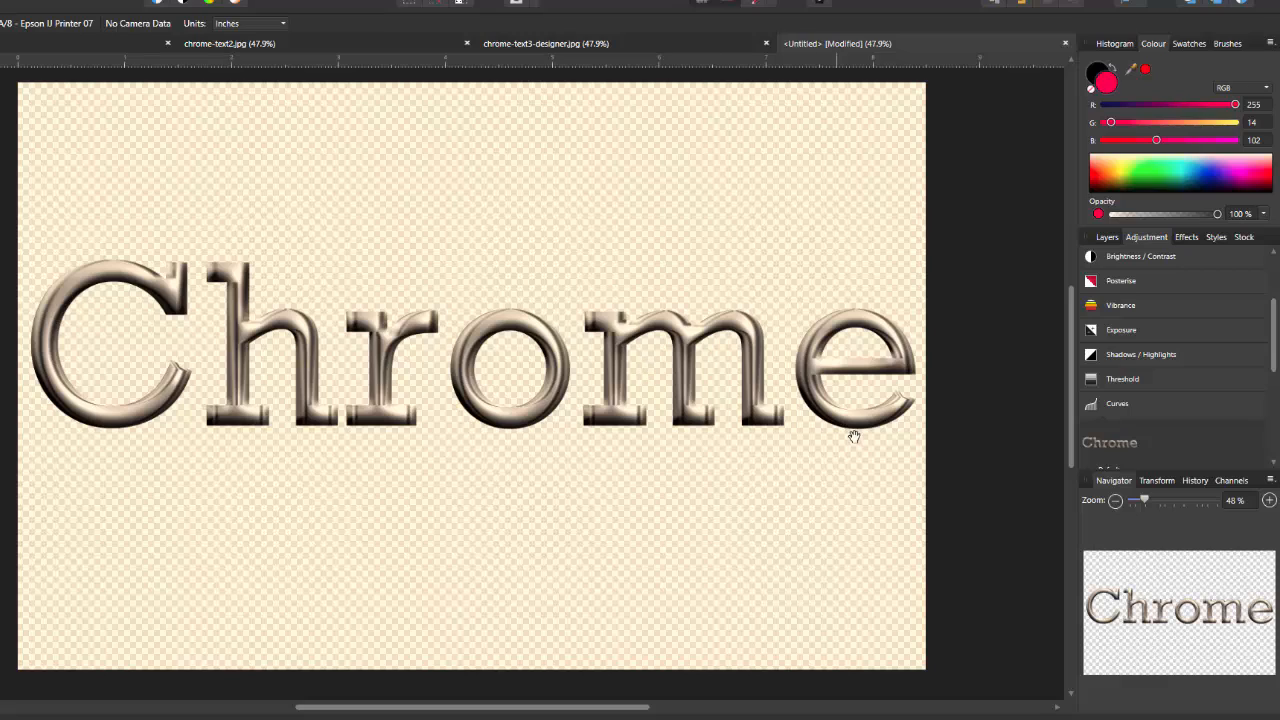
Step: Show the pinkish-red background layer and add a Colour Overlay effect to the text layer
click(1107, 238)
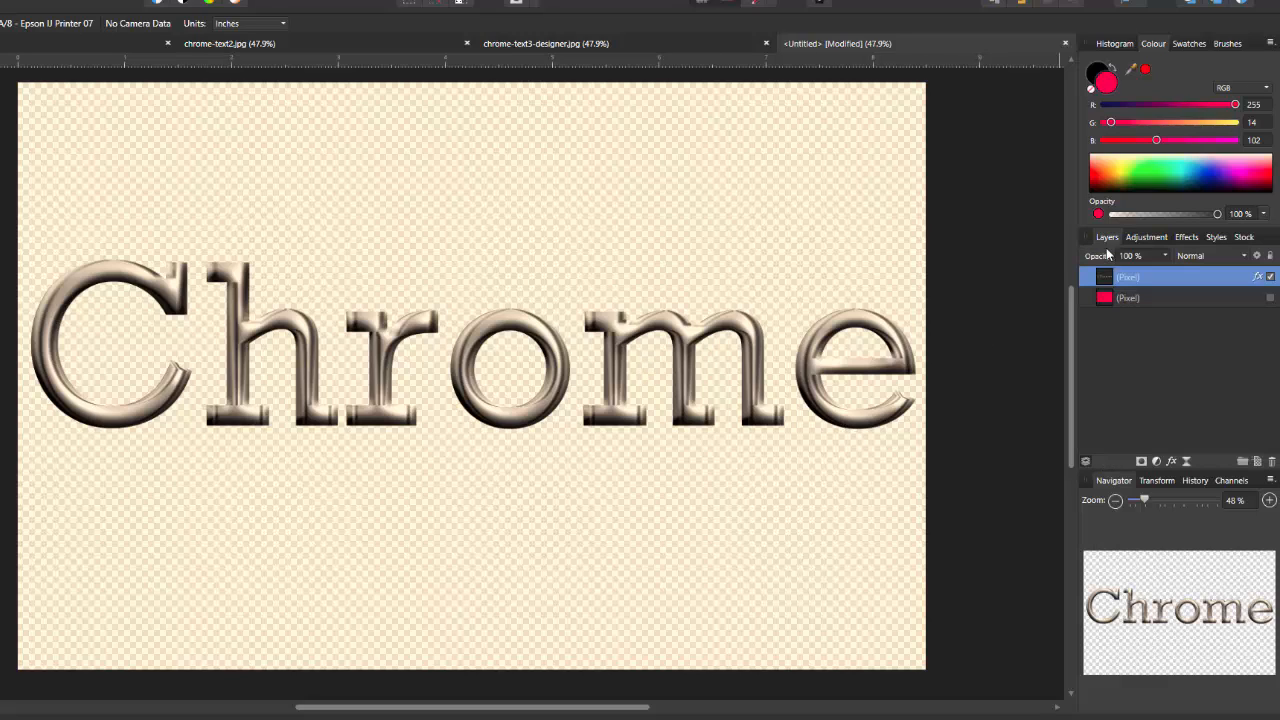
click(1270, 298)
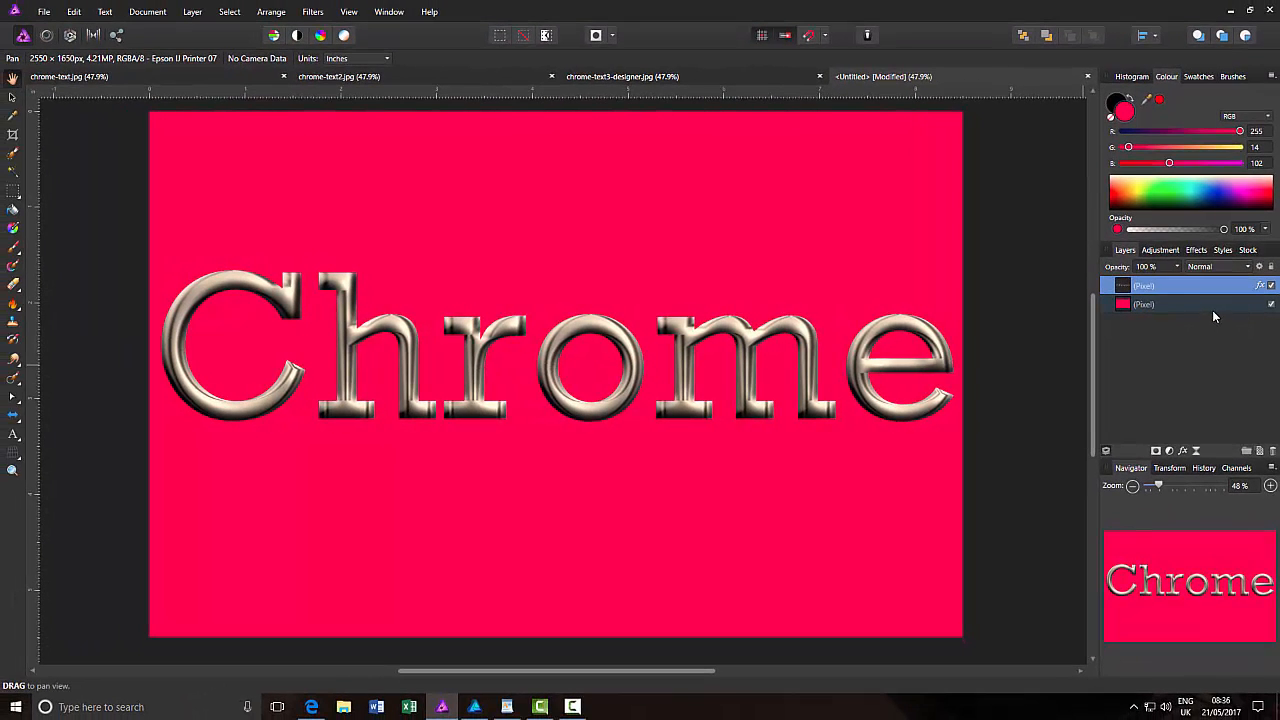
click(1260, 289)
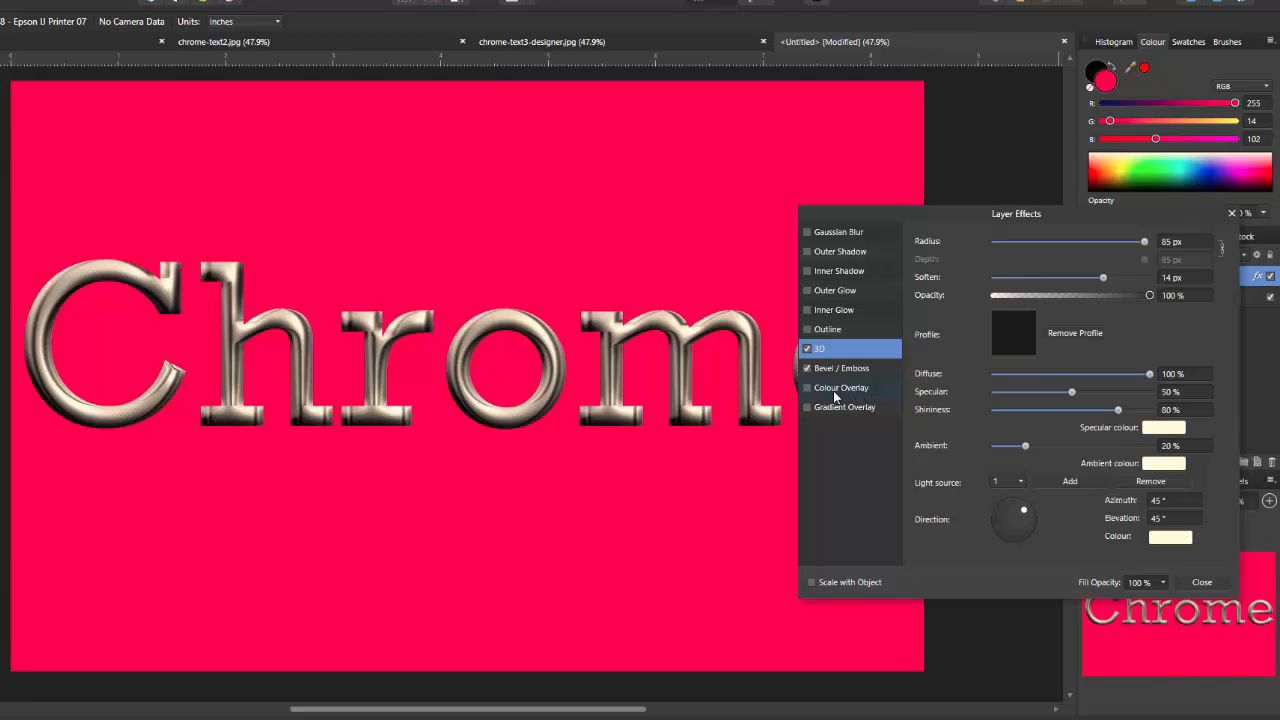
click(807, 388)
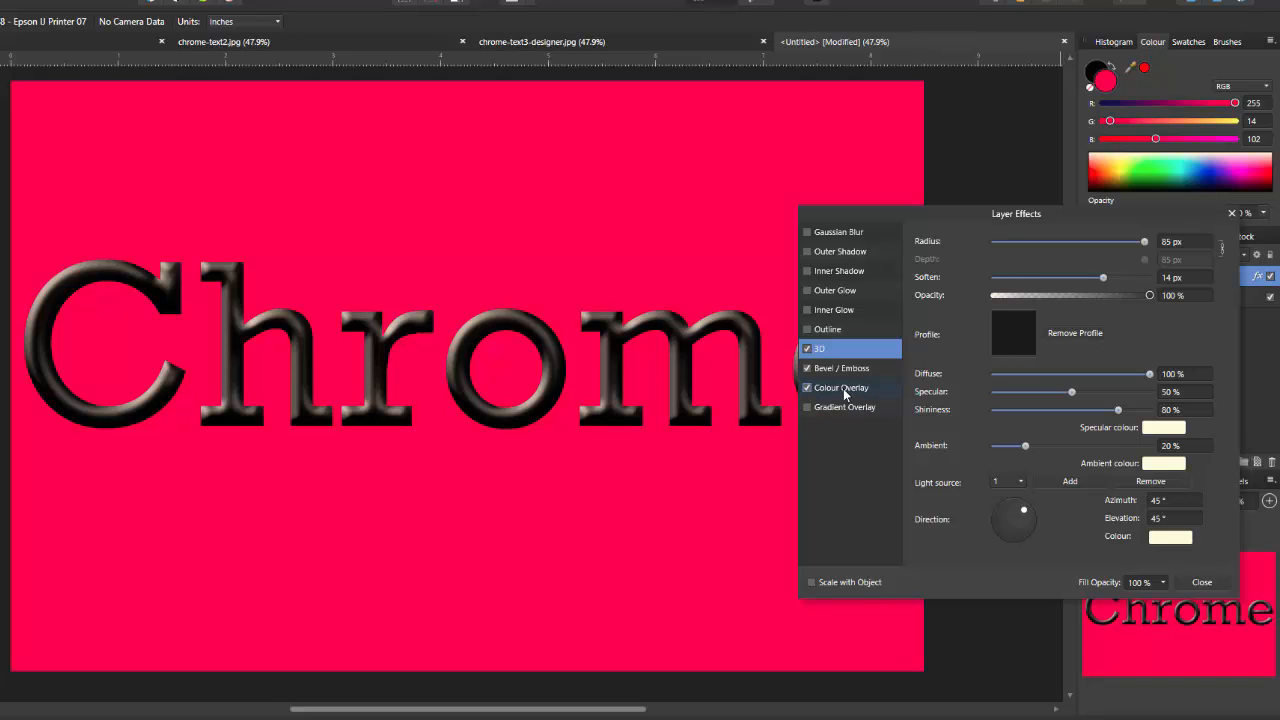
click(851, 390)
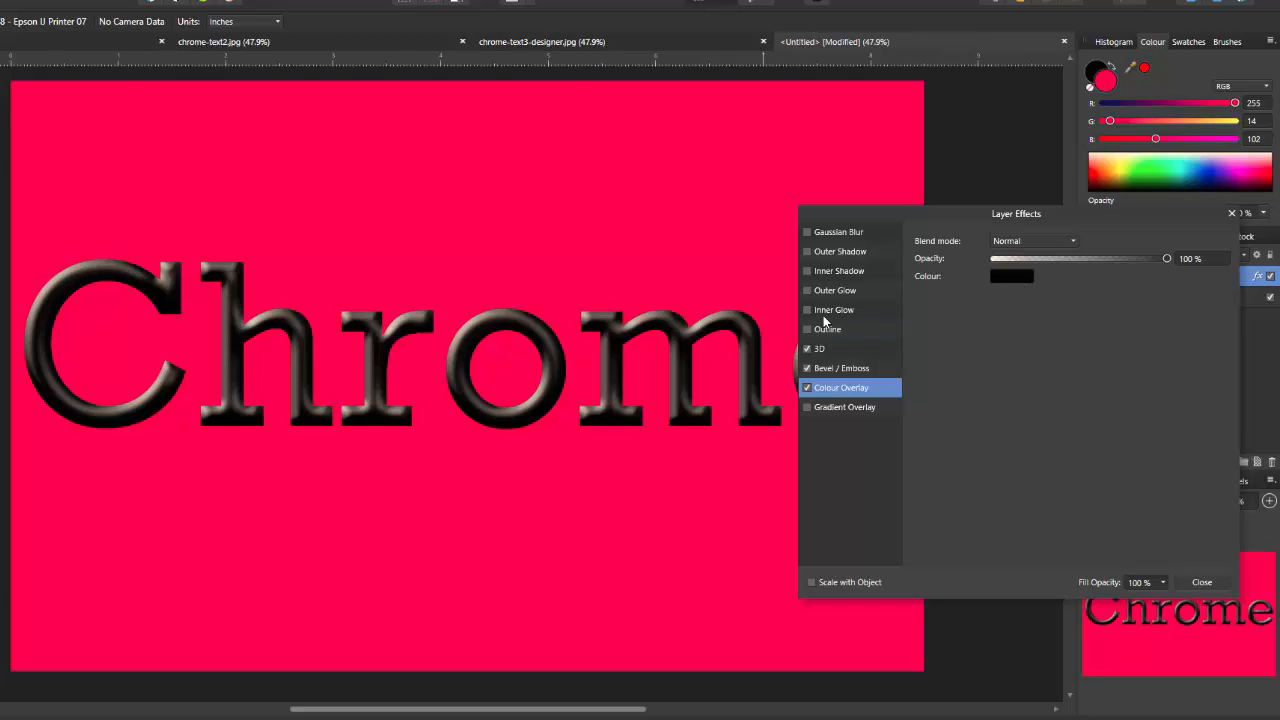
Step: Try green, blue and yellow overlay tints, settle on pale lavender RGB 204, 210, 255, and close the layer effects
click(1023, 282)
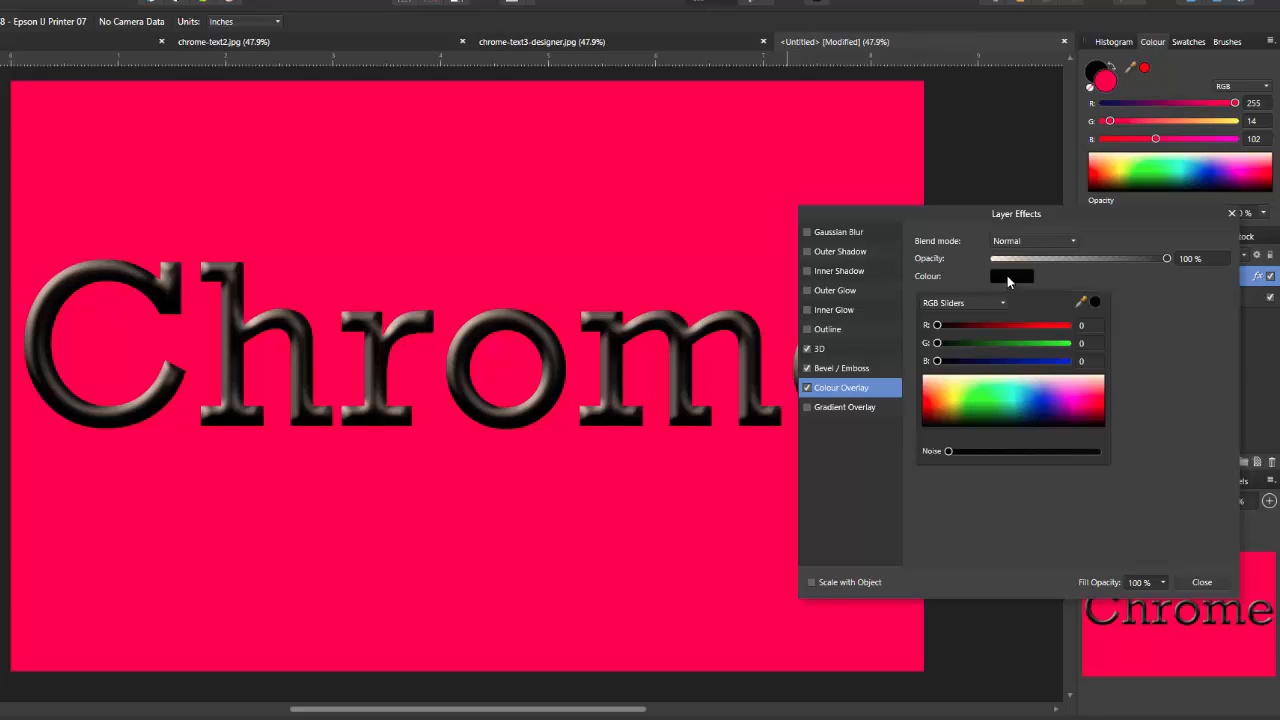
click(981, 385)
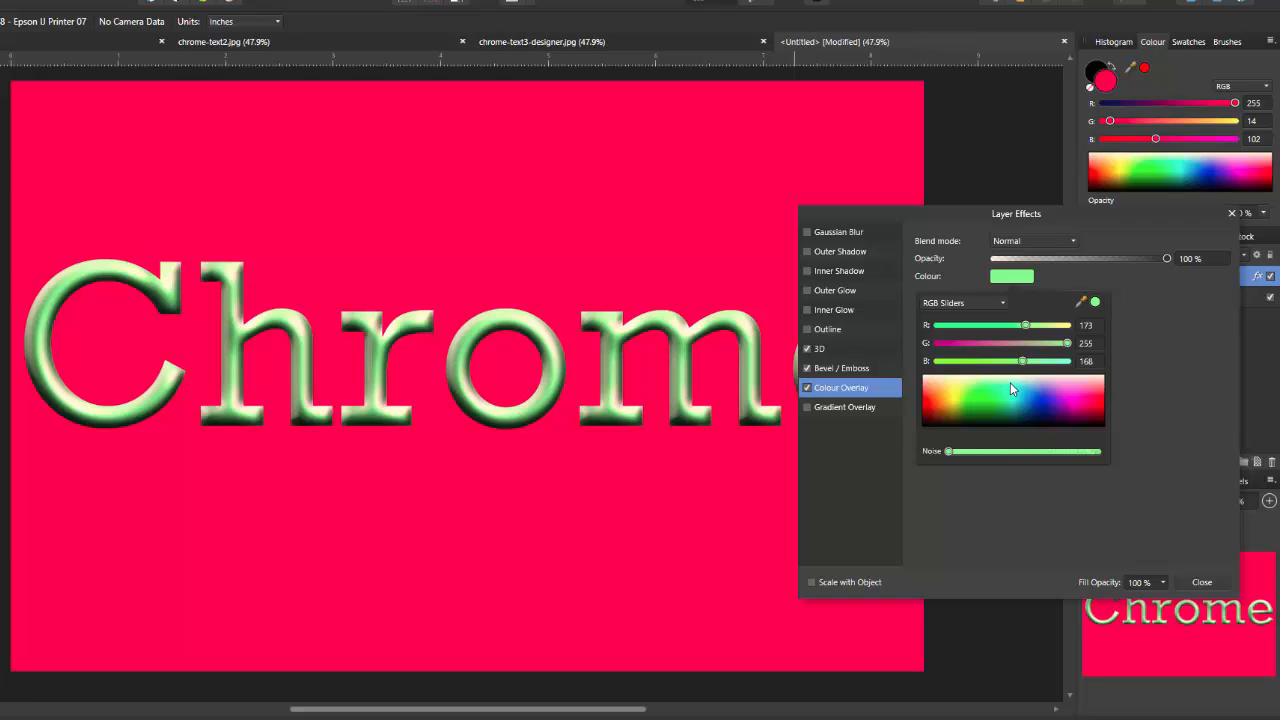
click(1041, 386)
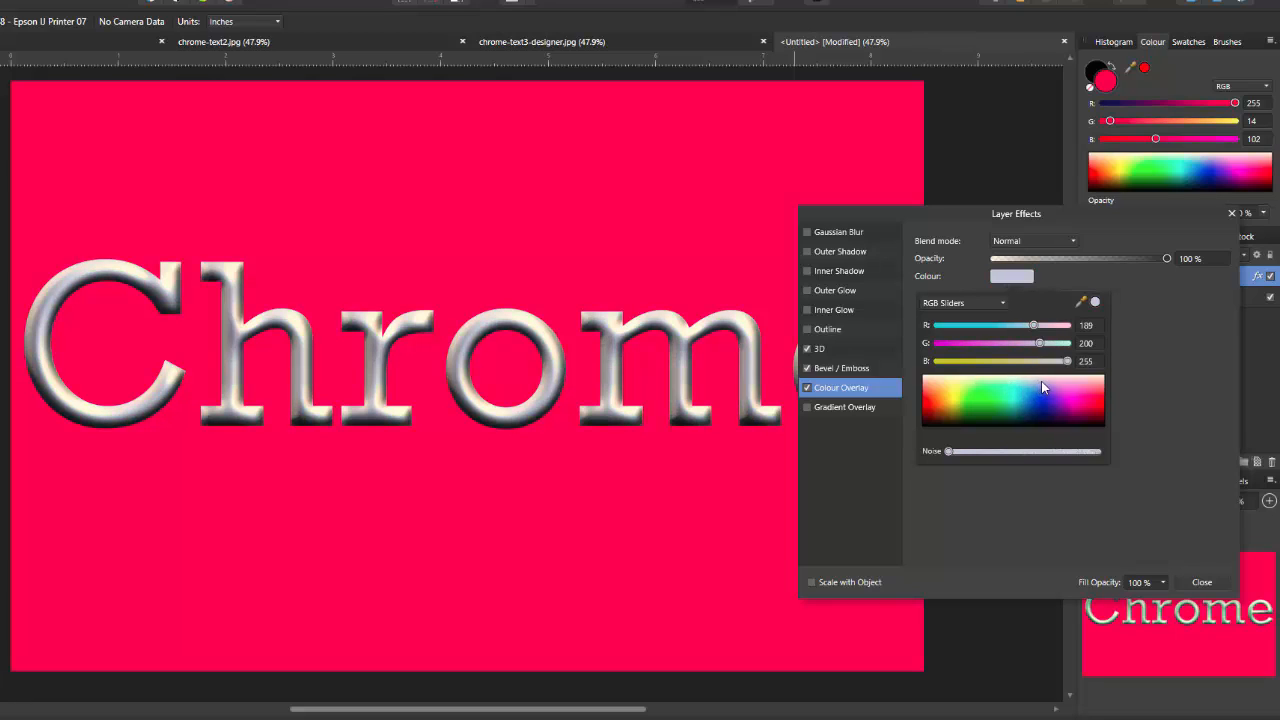
click(1043, 385)
click(1047, 381)
click(956, 384)
click(939, 383)
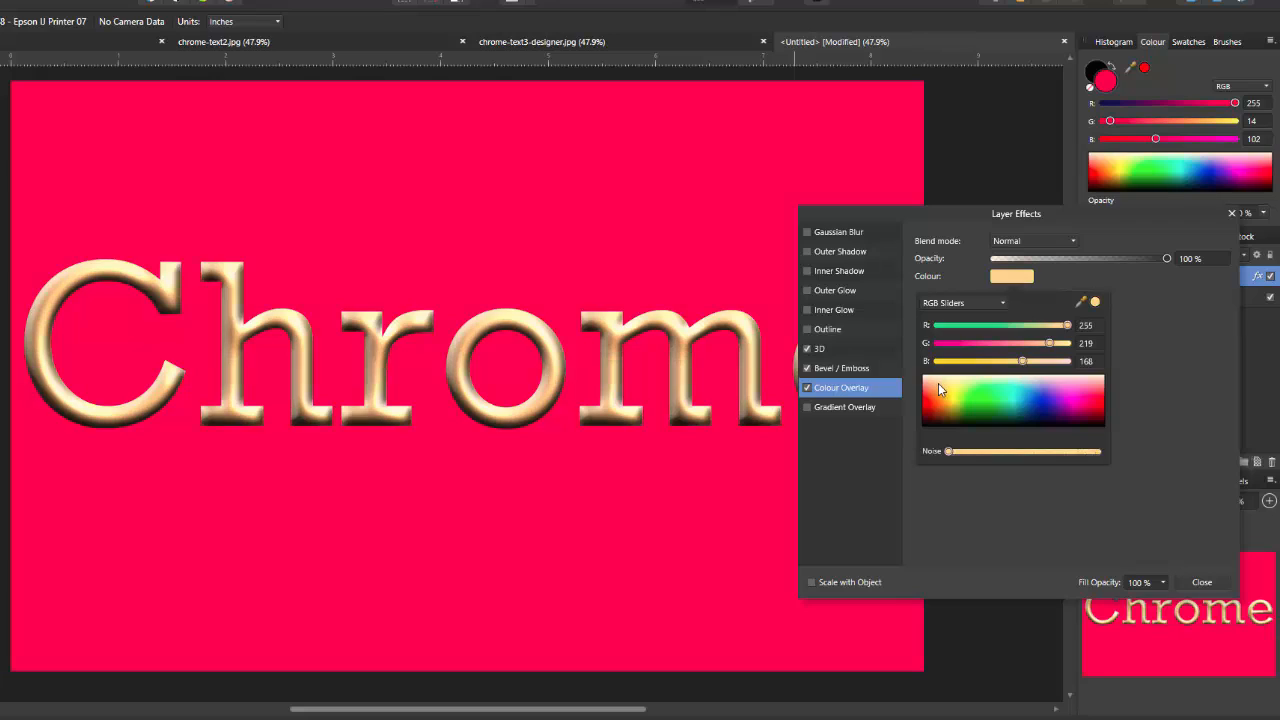
click(944, 388)
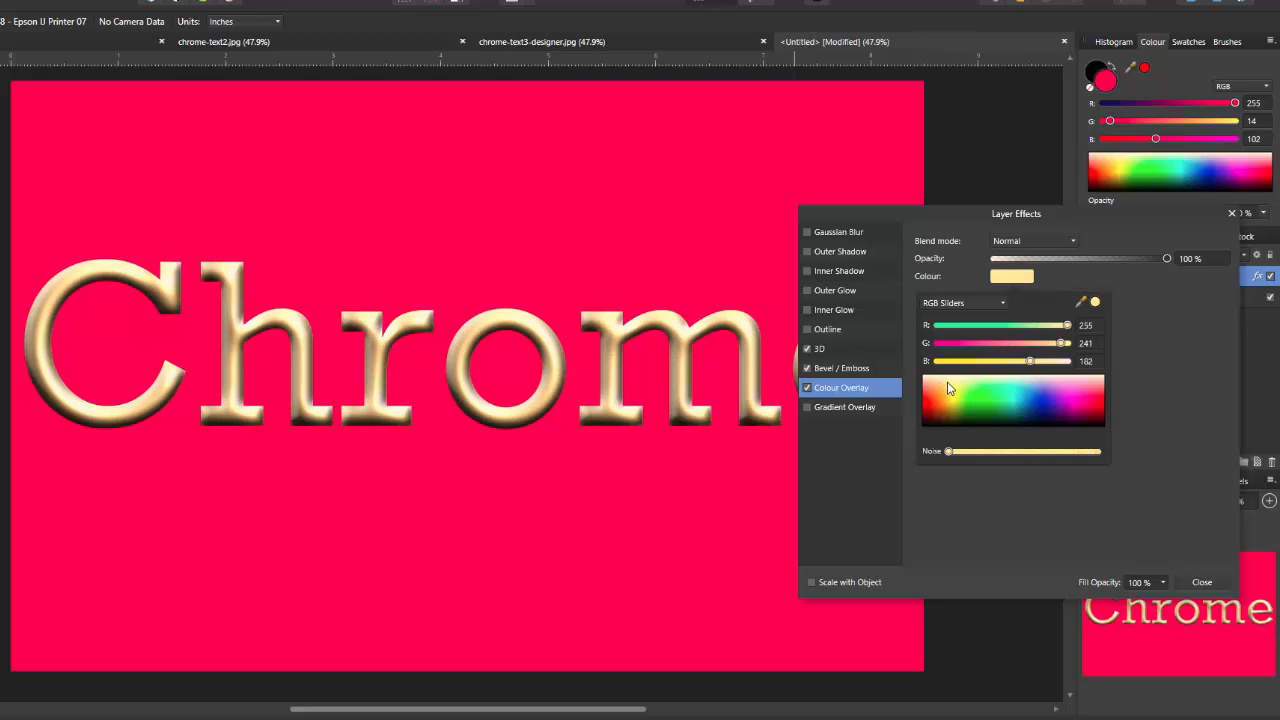
click(954, 392)
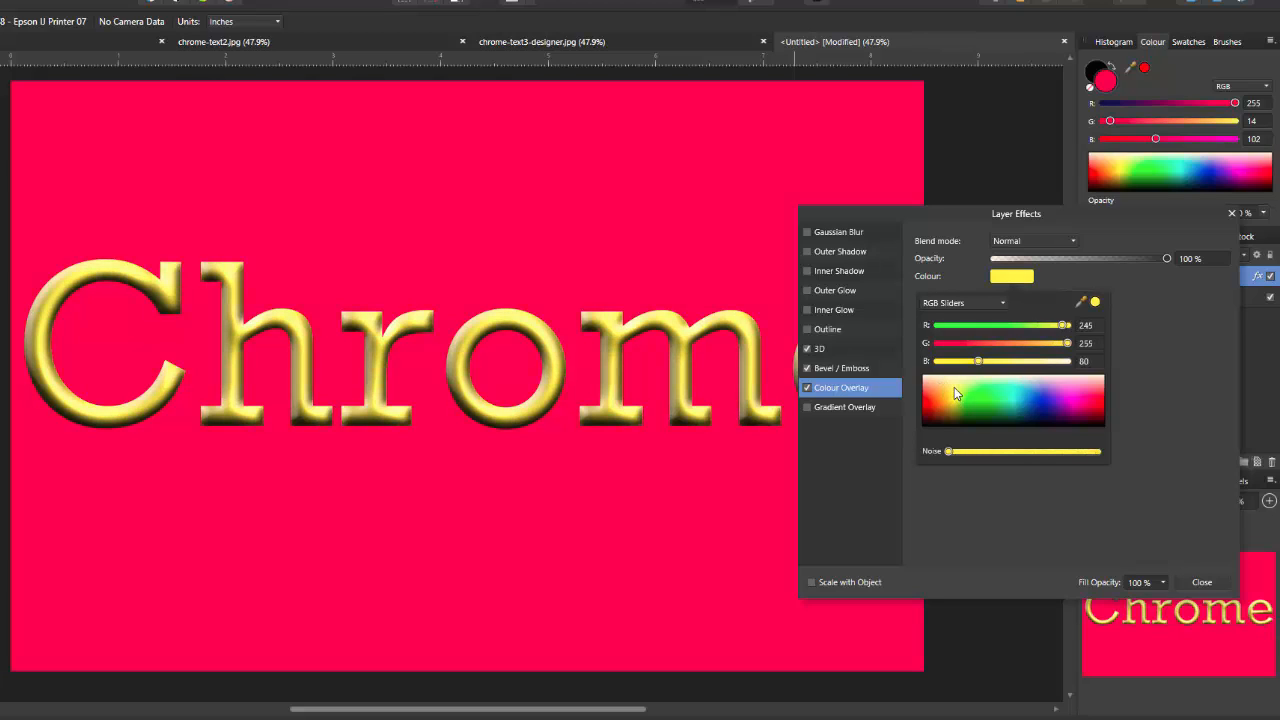
click(954, 387)
click(1041, 384)
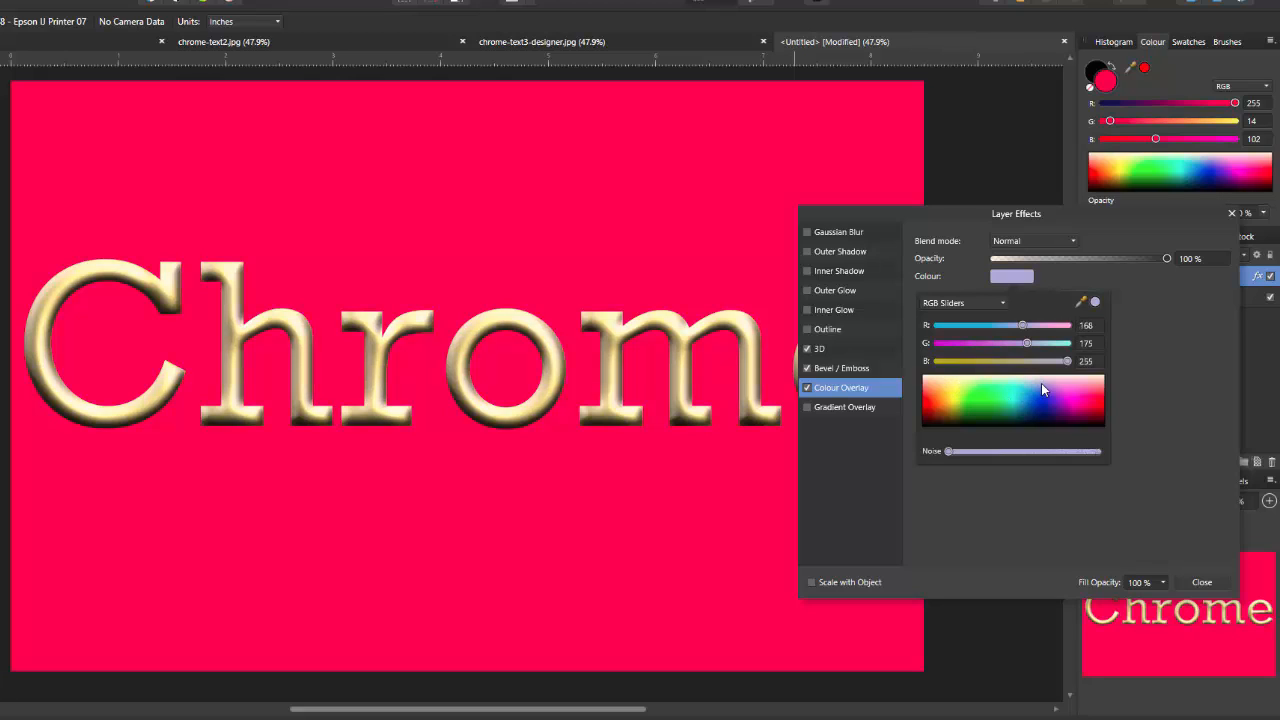
click(1038, 388)
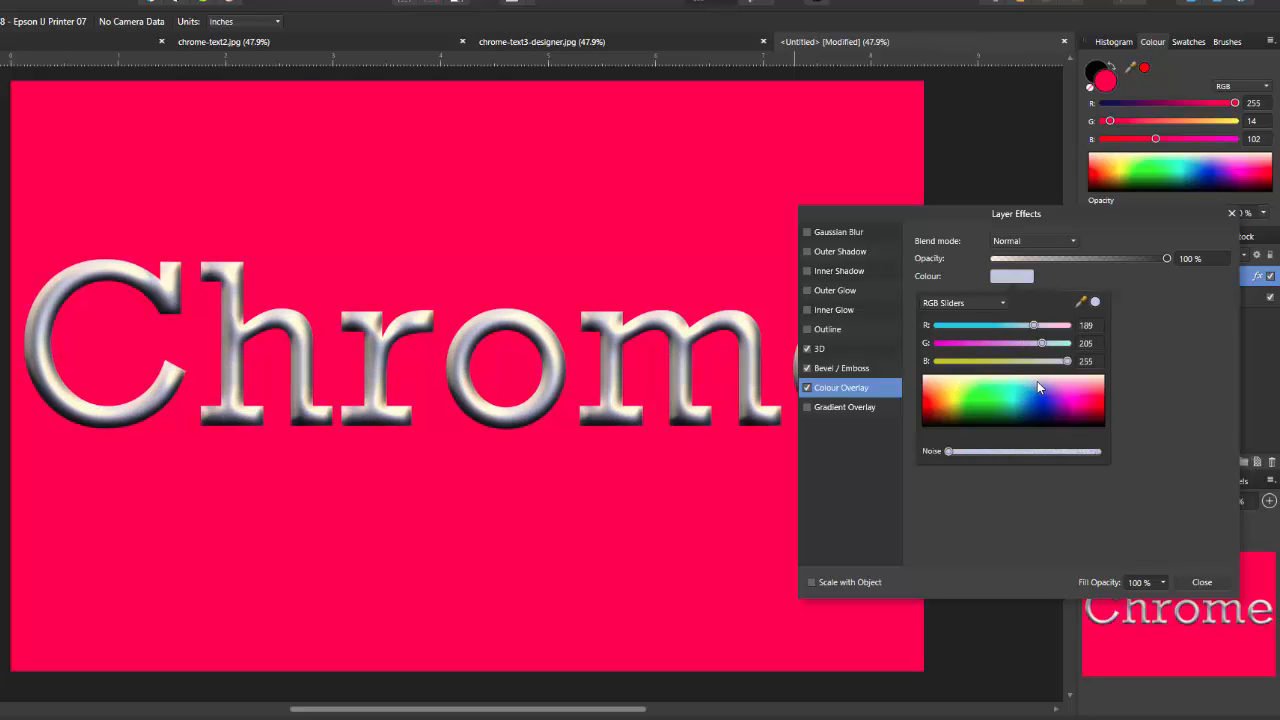
click(1041, 386)
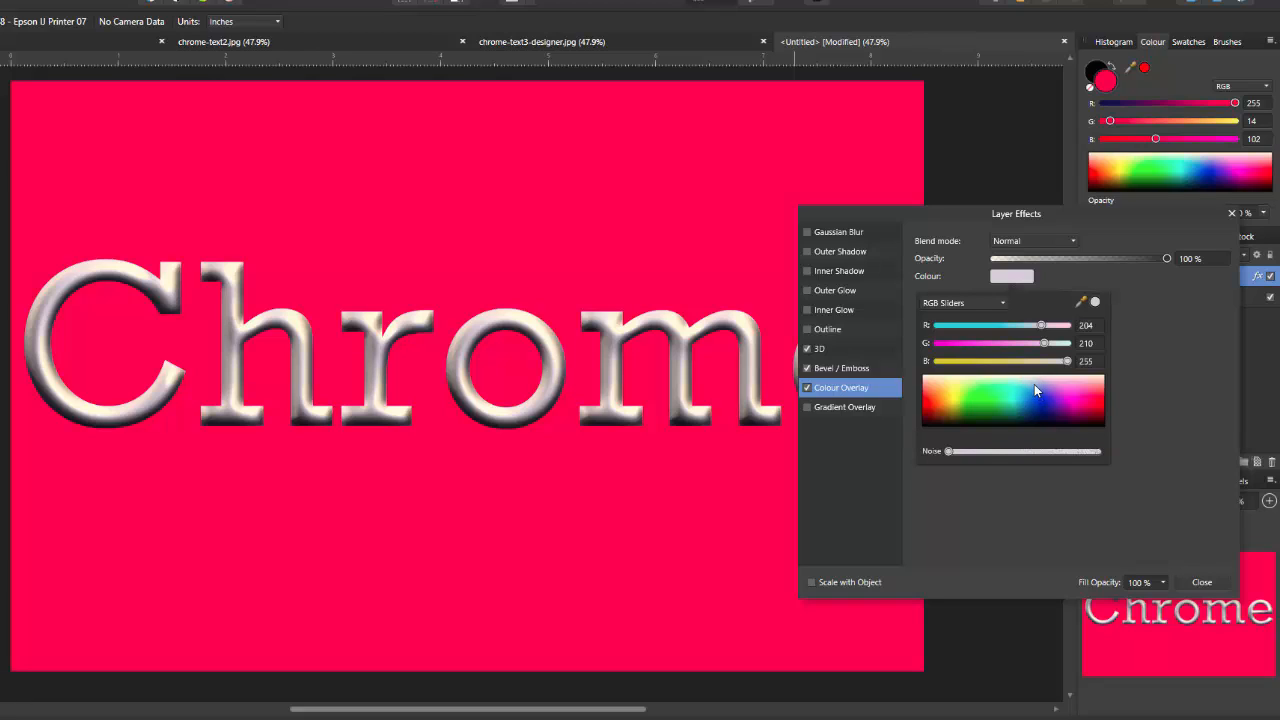
click(1204, 580)
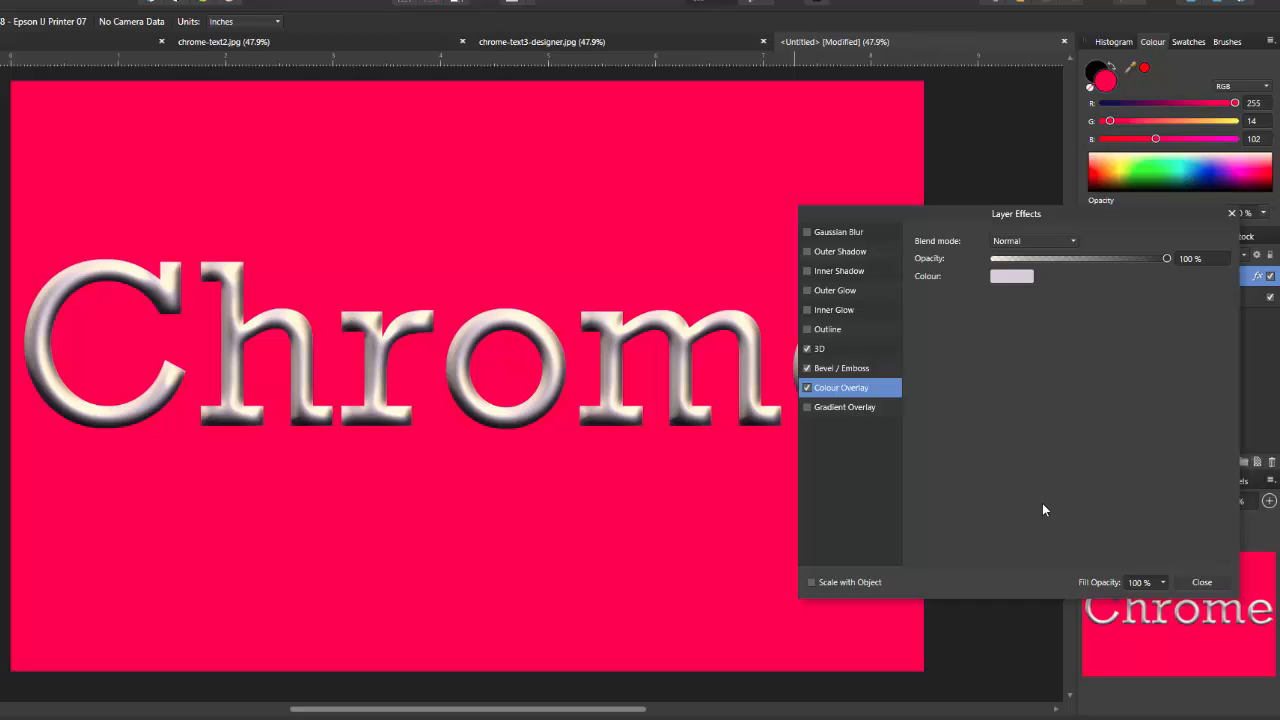
click(1201, 582)
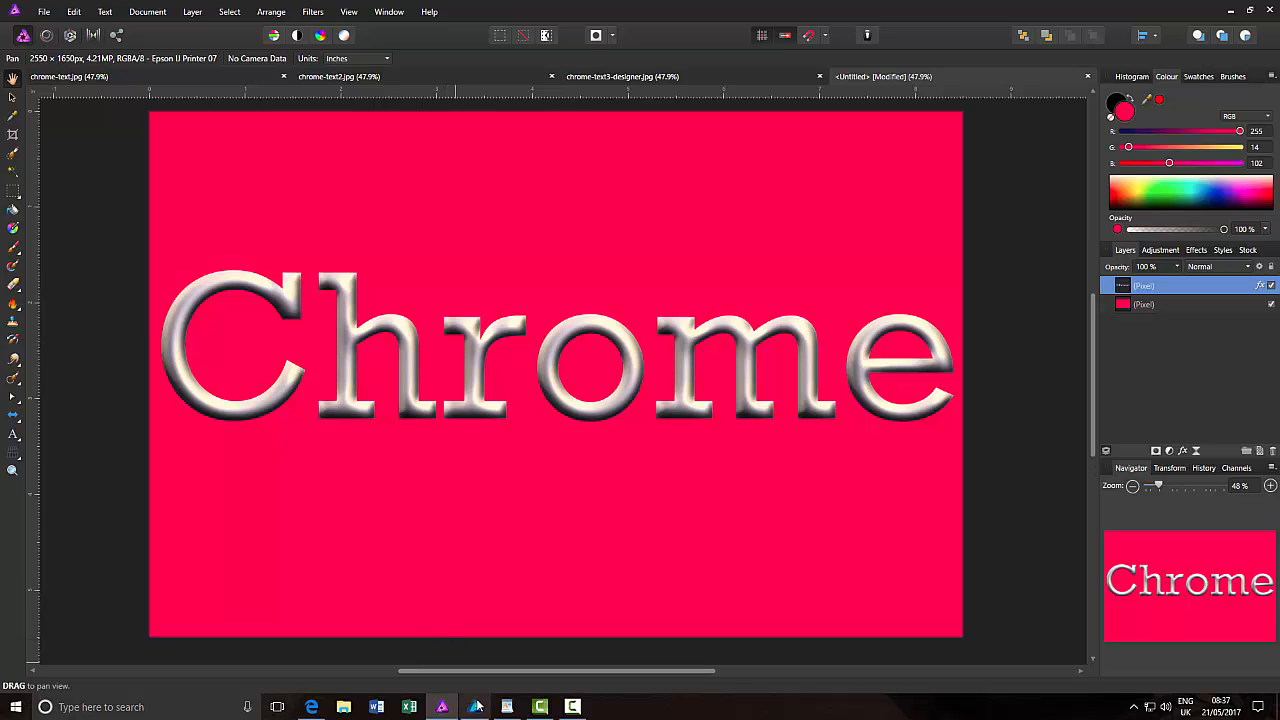
Step: Review Steps 5 and 6 and the start of the chrome text tutorial in Edge, and return to Affinity Photo
click(311, 707)
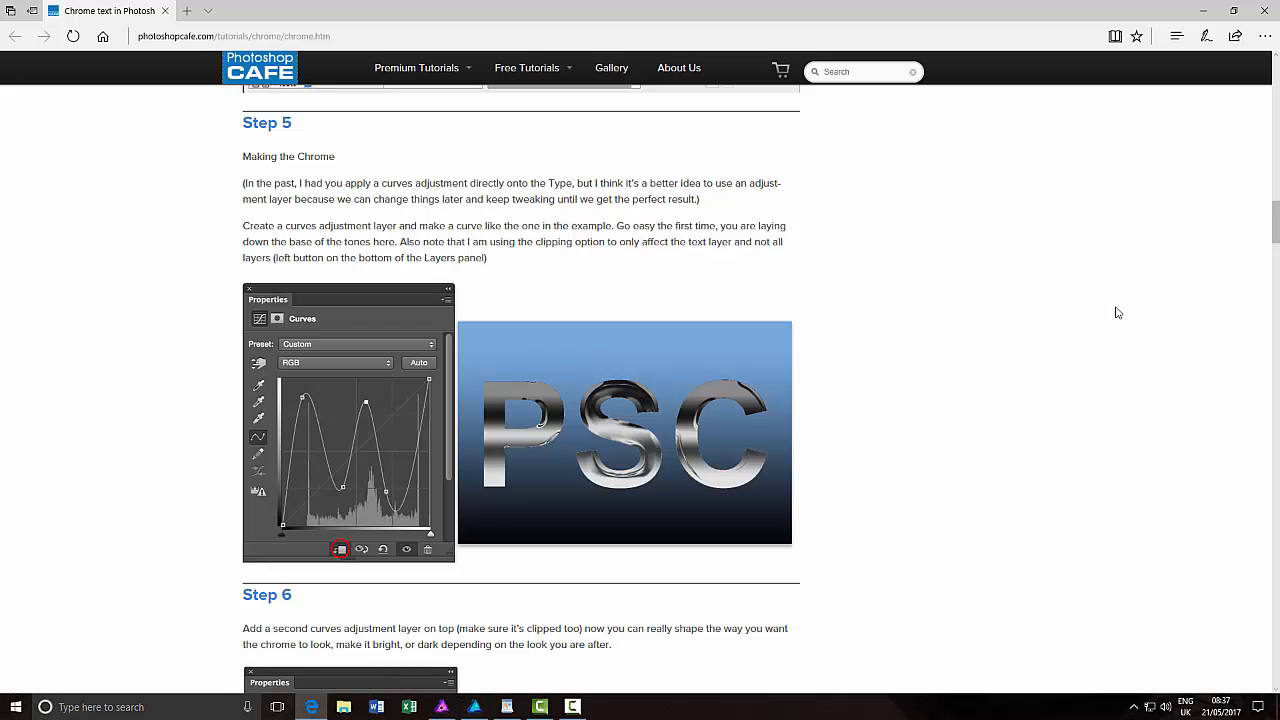
scroll(1267, 213, down, 4)
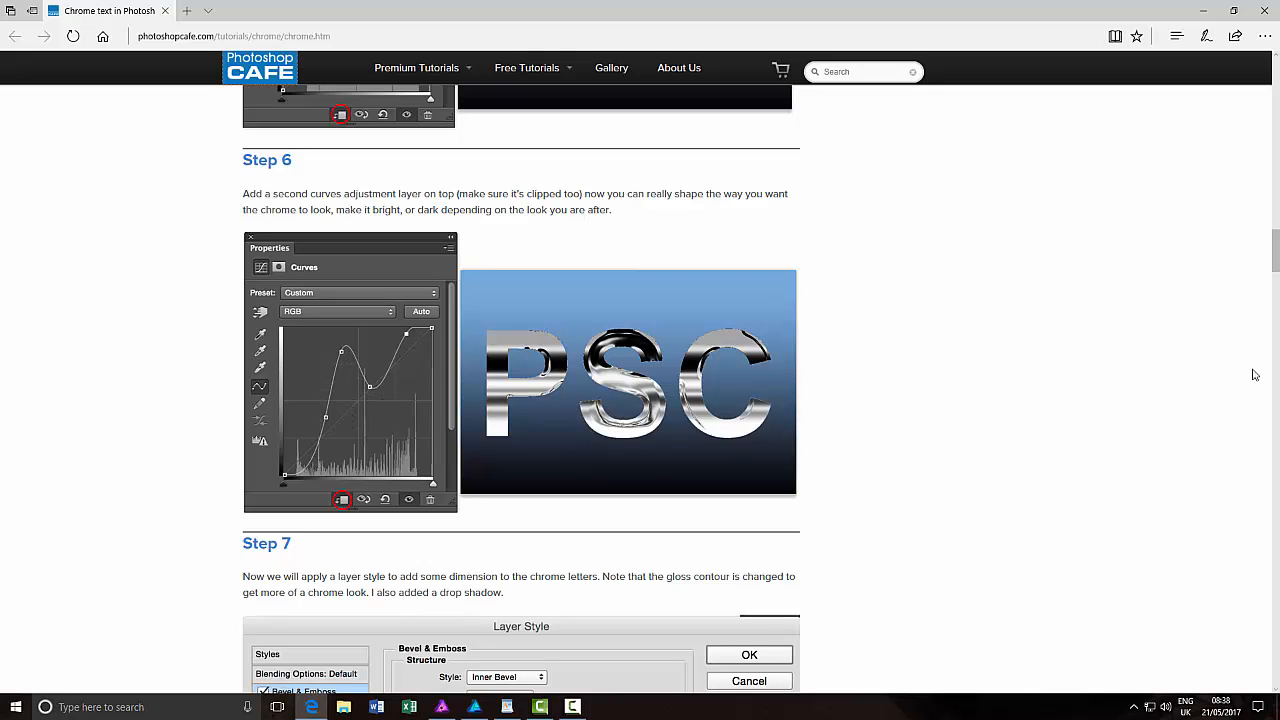
drag(1276, 255, 1276, 84)
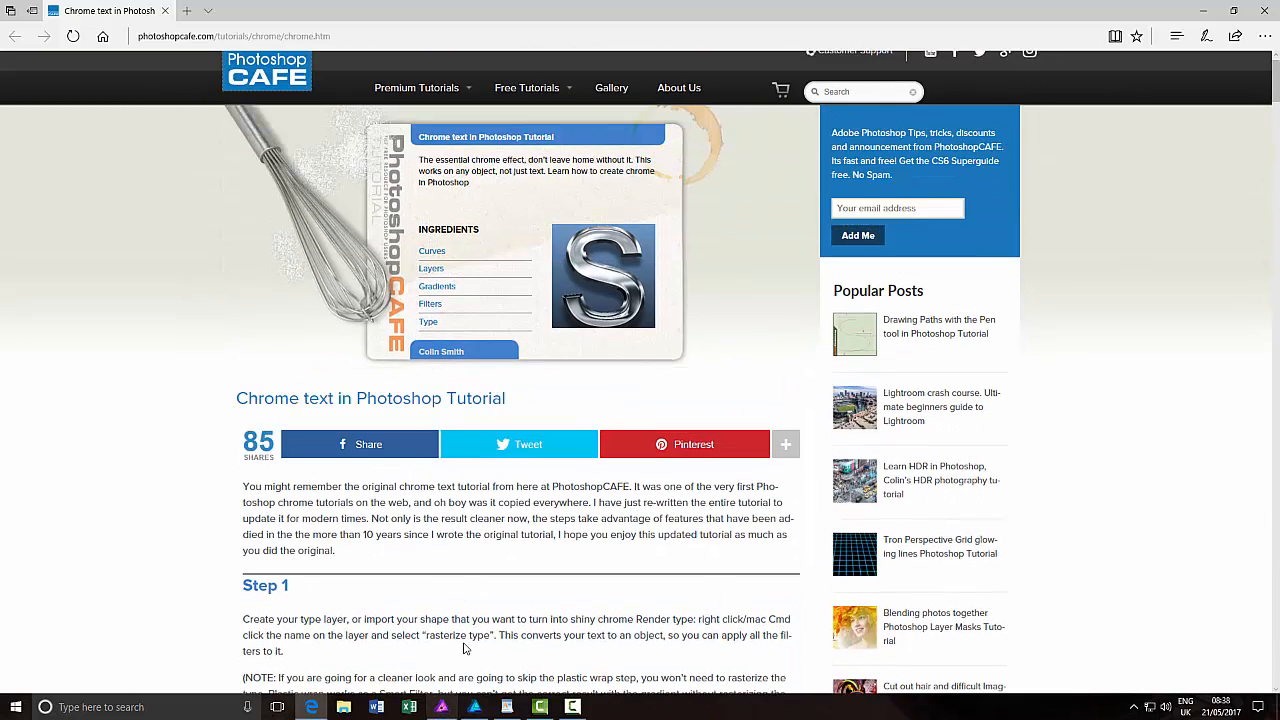
click(441, 707)
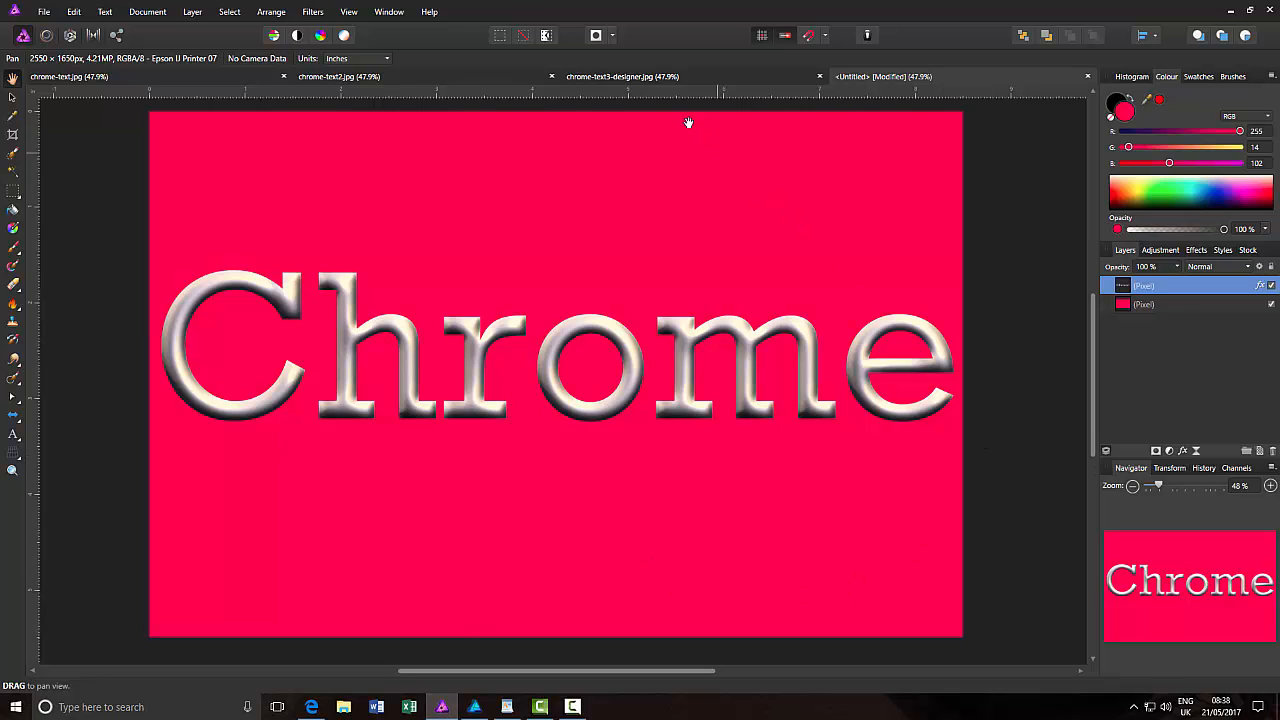
Step: Compare the text with the chrome samples in chrome-text2.jpg and chrome-text.jpg, and return to the untitled document
click(411, 78)
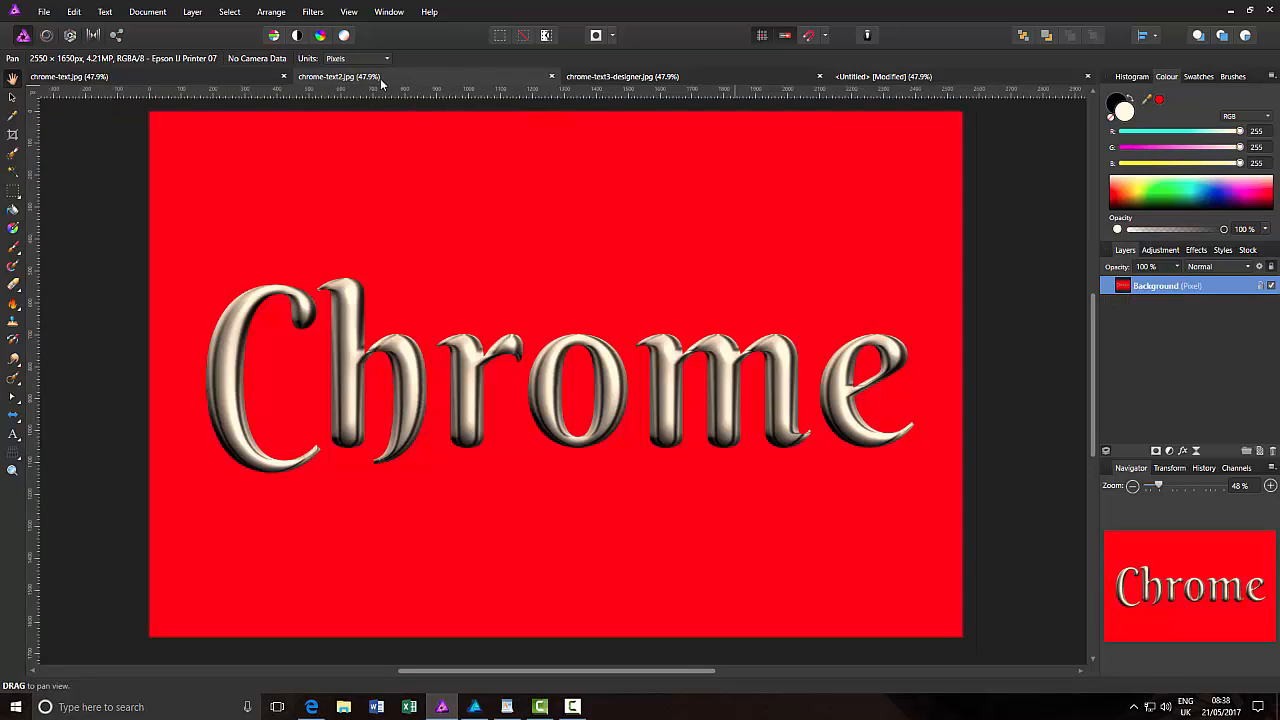
click(226, 86)
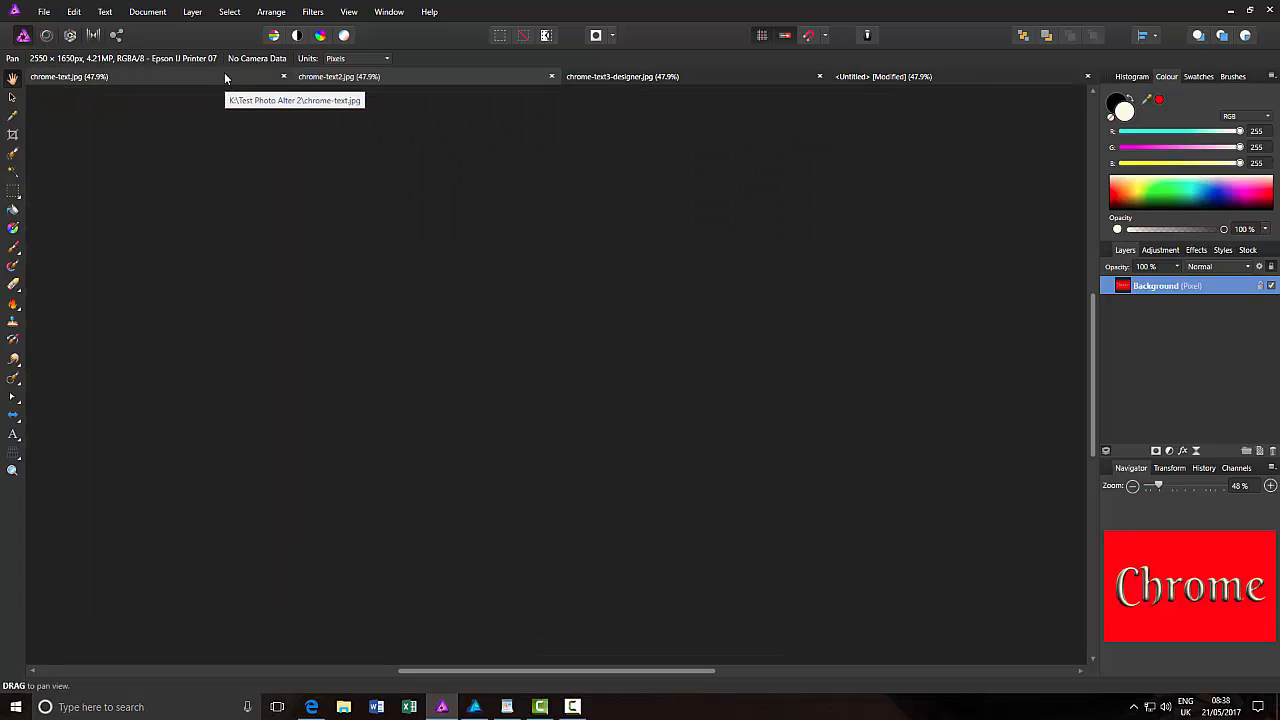
click(396, 80)
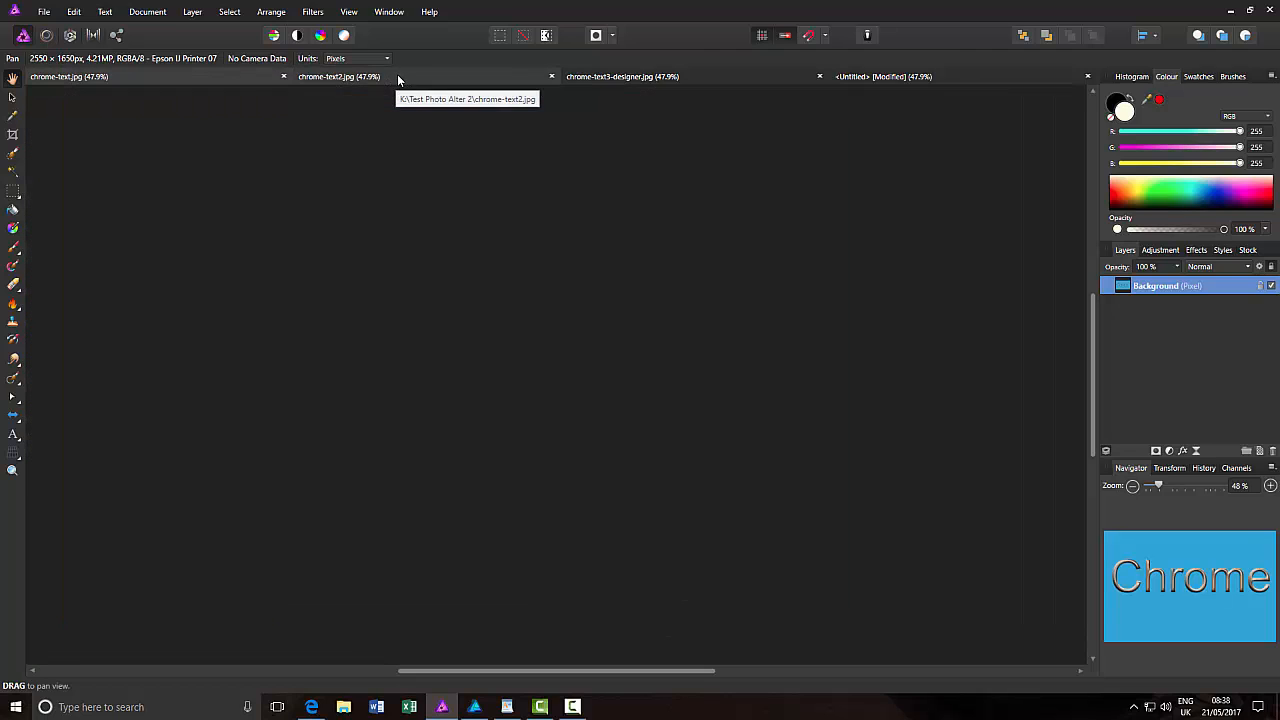
click(918, 78)
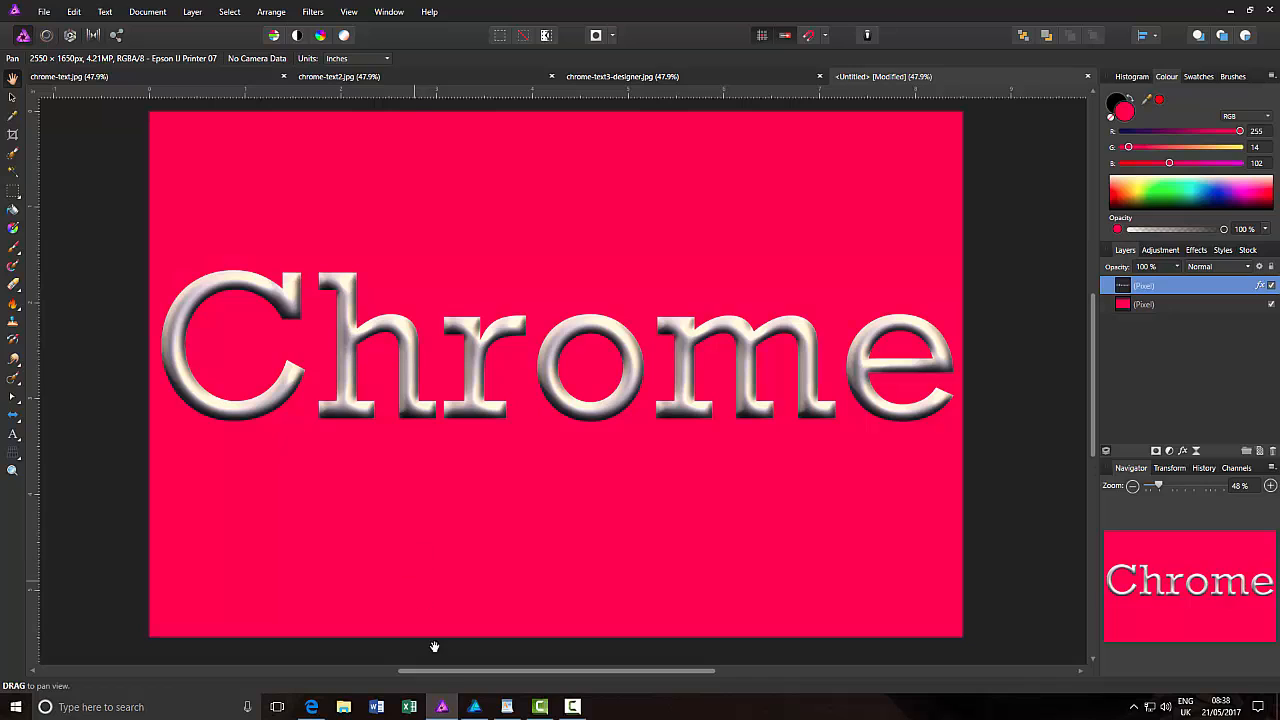
Step: Switch to Affinity Designer and add a pixel layer to the blank document
mouse_move(476, 711)
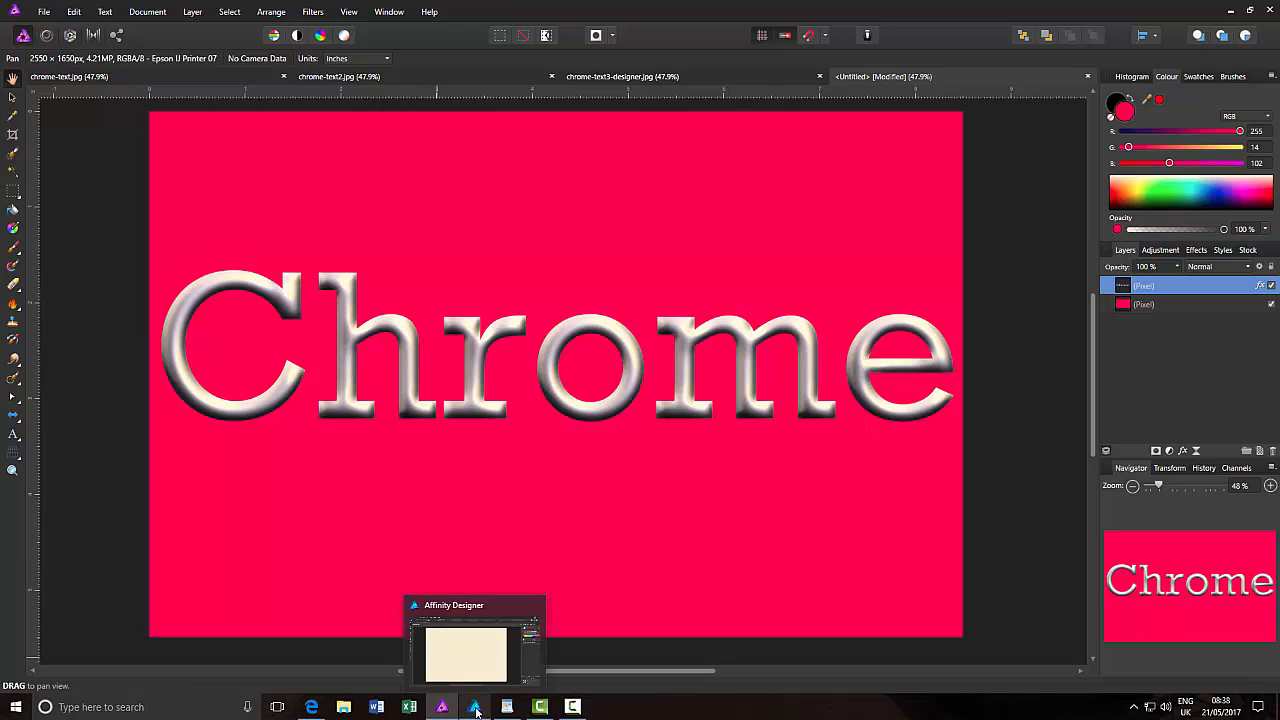
click(476, 709)
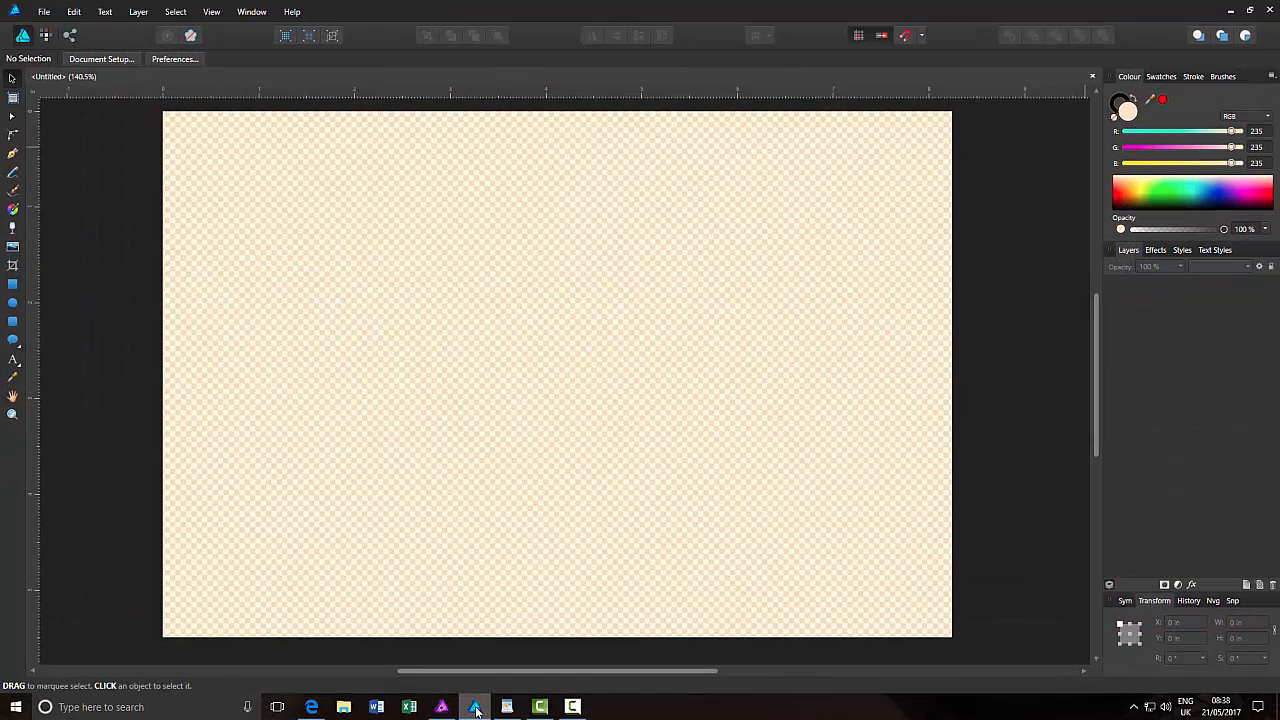
click(1260, 585)
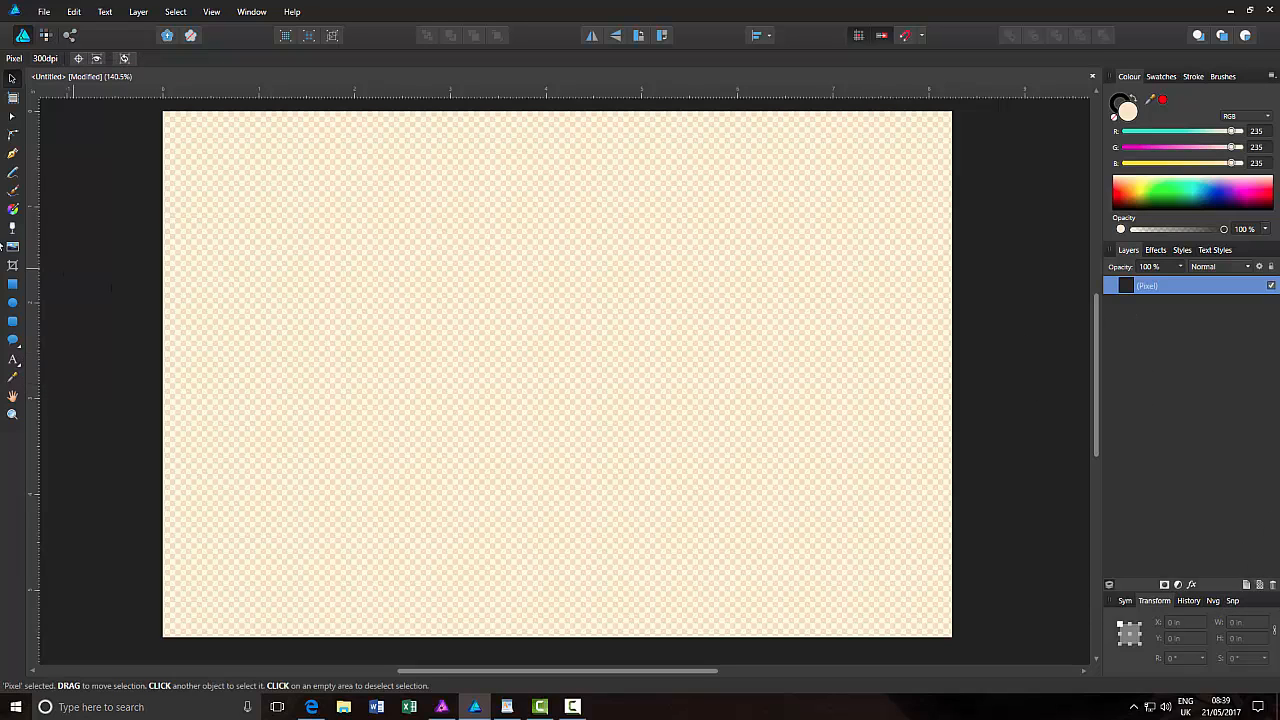
Step: Fill the pixel layer with a solid bright green, RGB 24, 255, 126
click(12, 209)
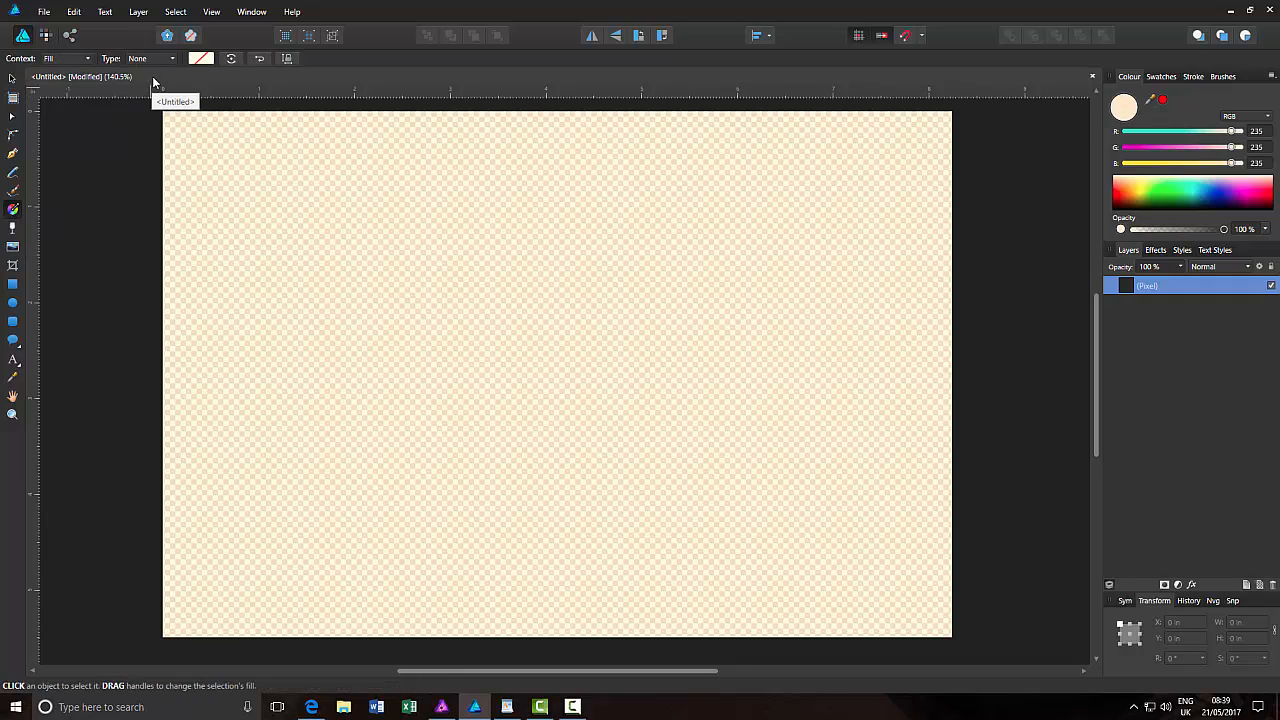
click(174, 61)
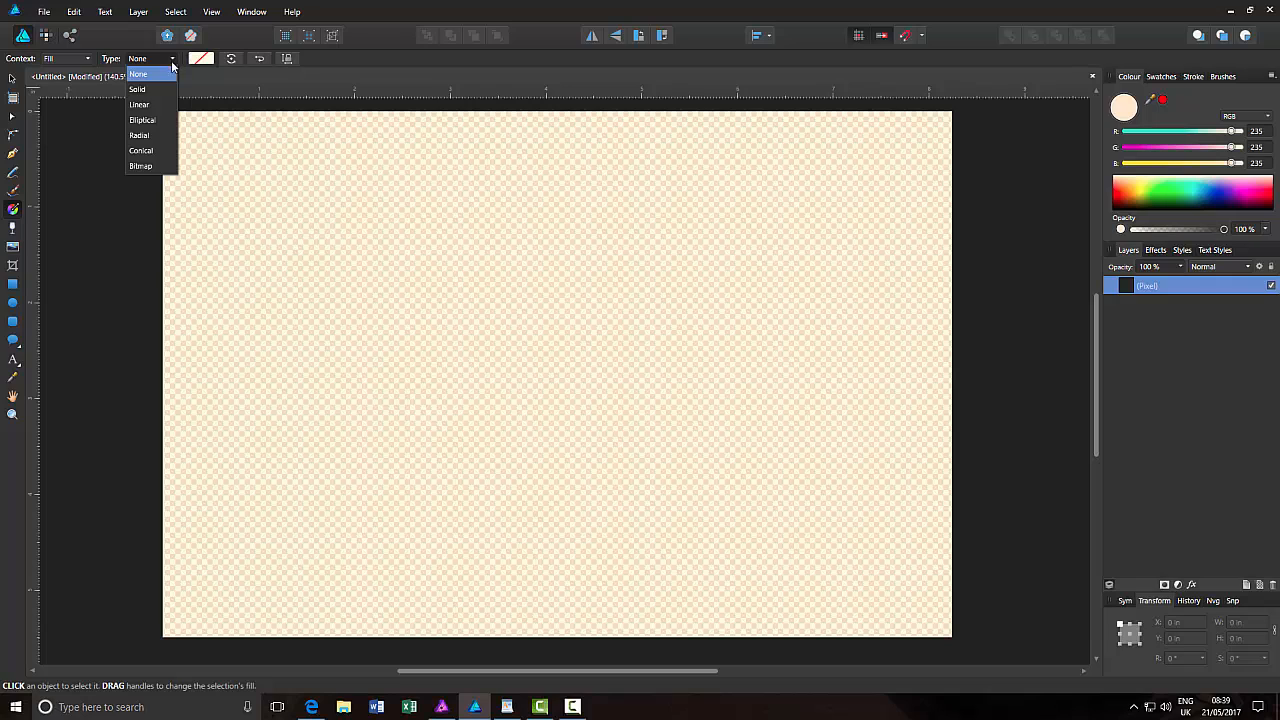
click(136, 90)
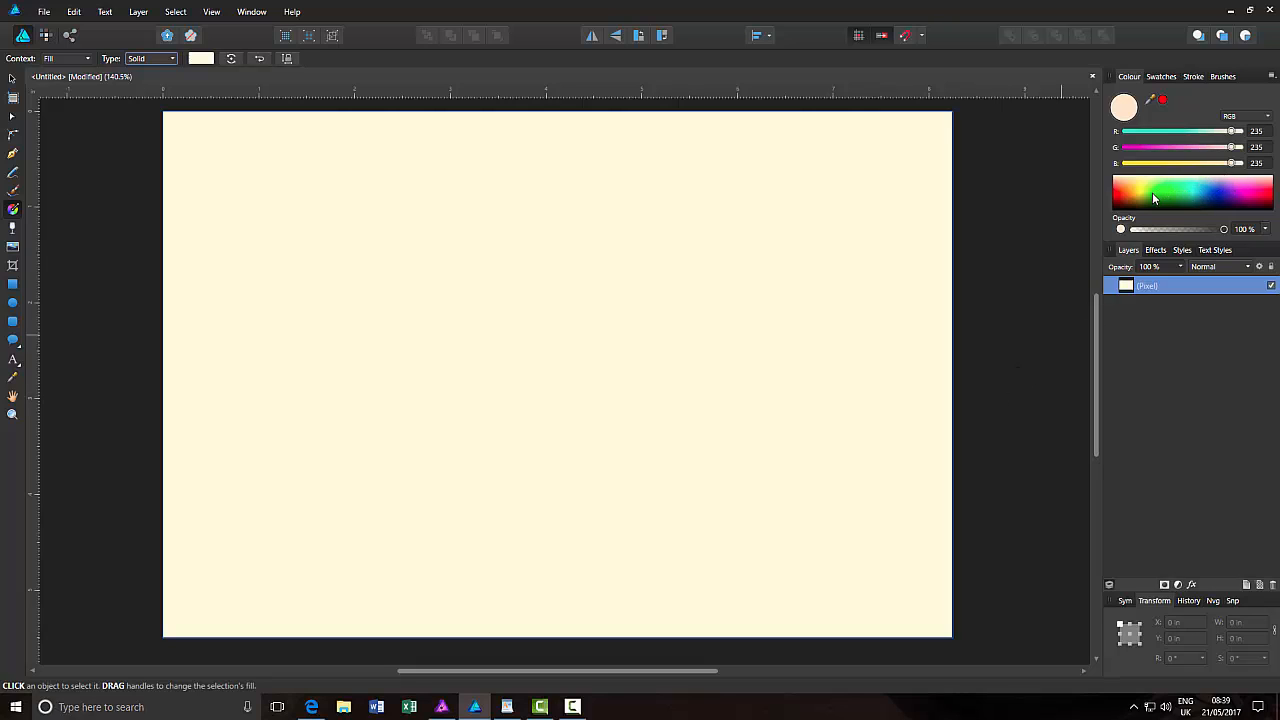
drag(1151, 193, 1178, 194)
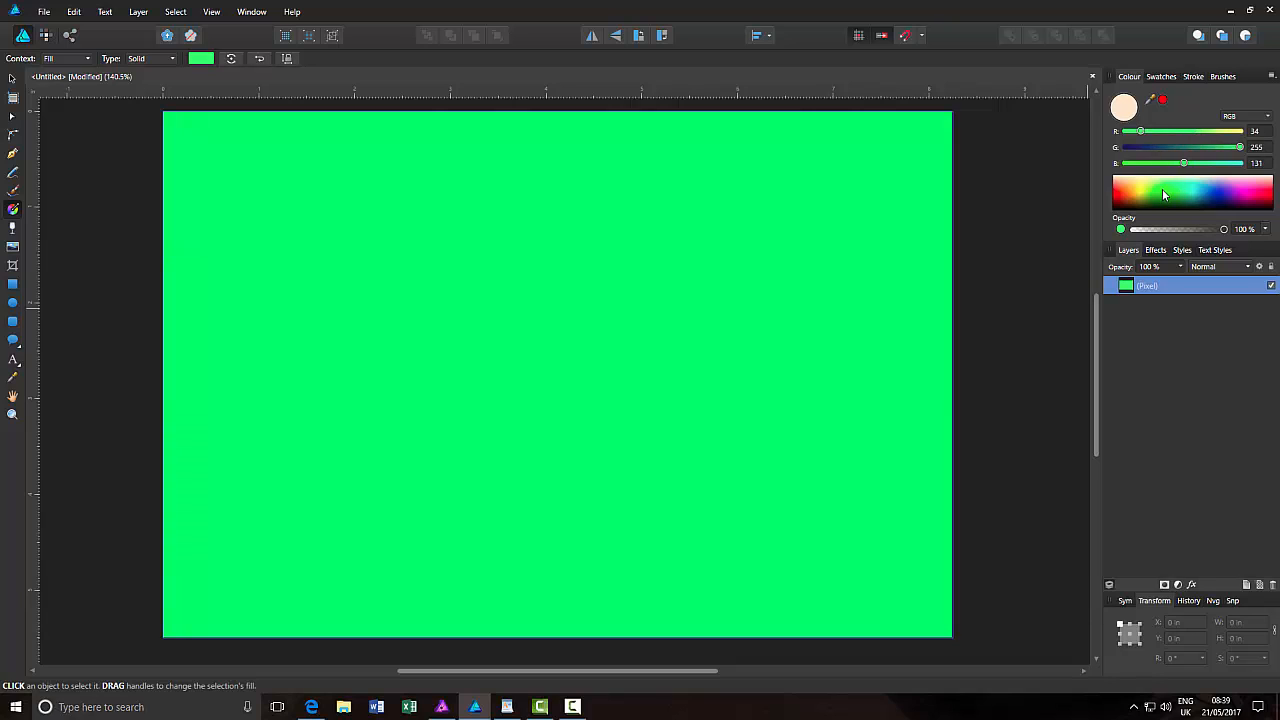
drag(1163, 194, 1178, 195)
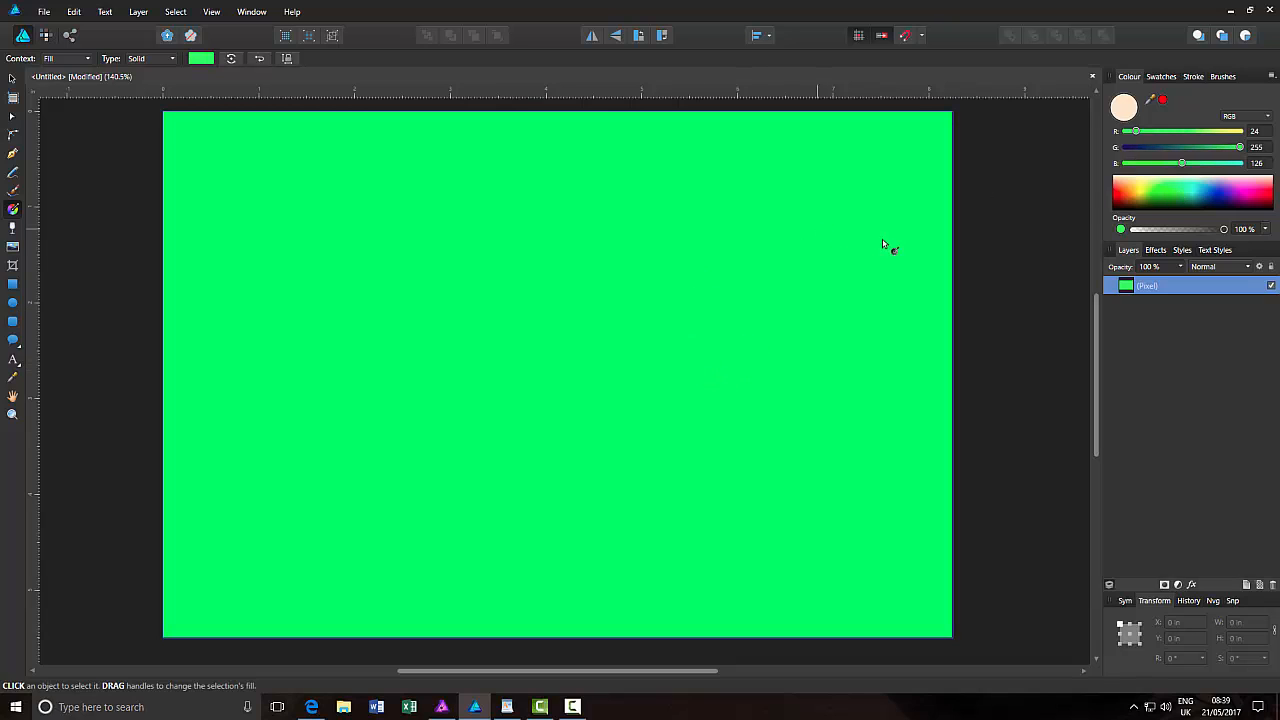
Step: Add the art text "Chrome" across the green canvas at a size of about 181 pt
click(13, 359)
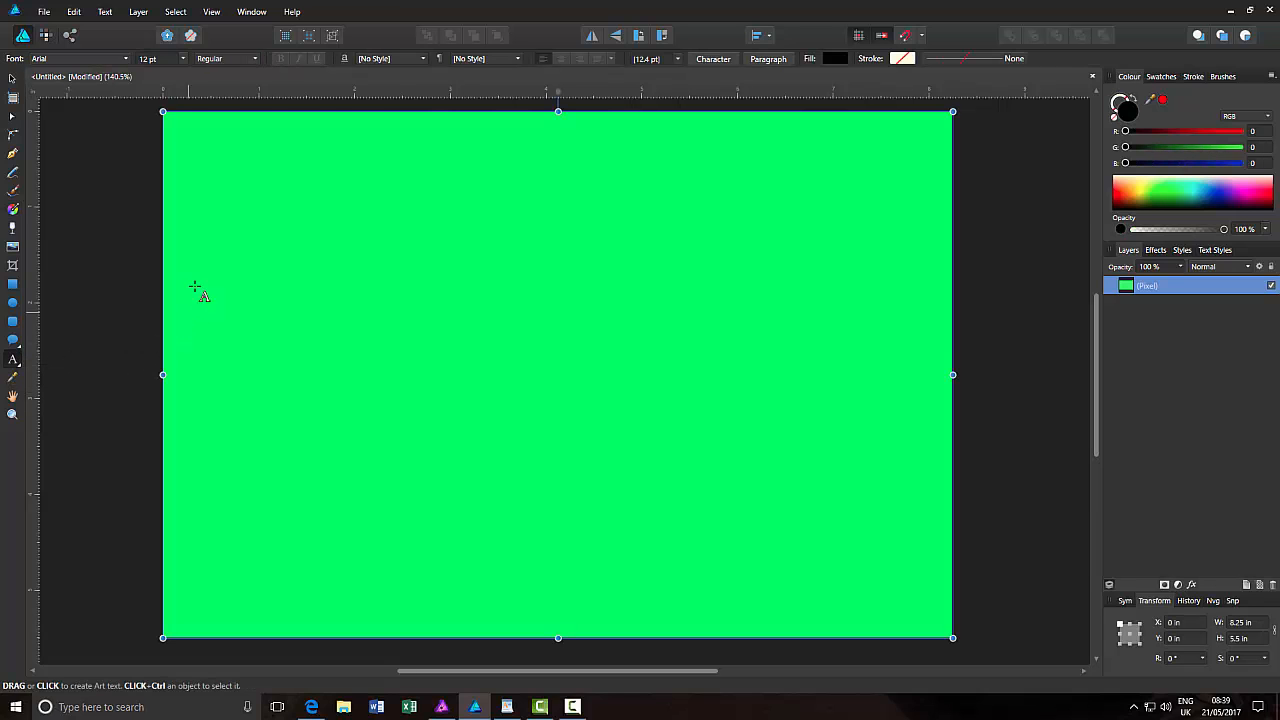
drag(195, 243, 301, 416)
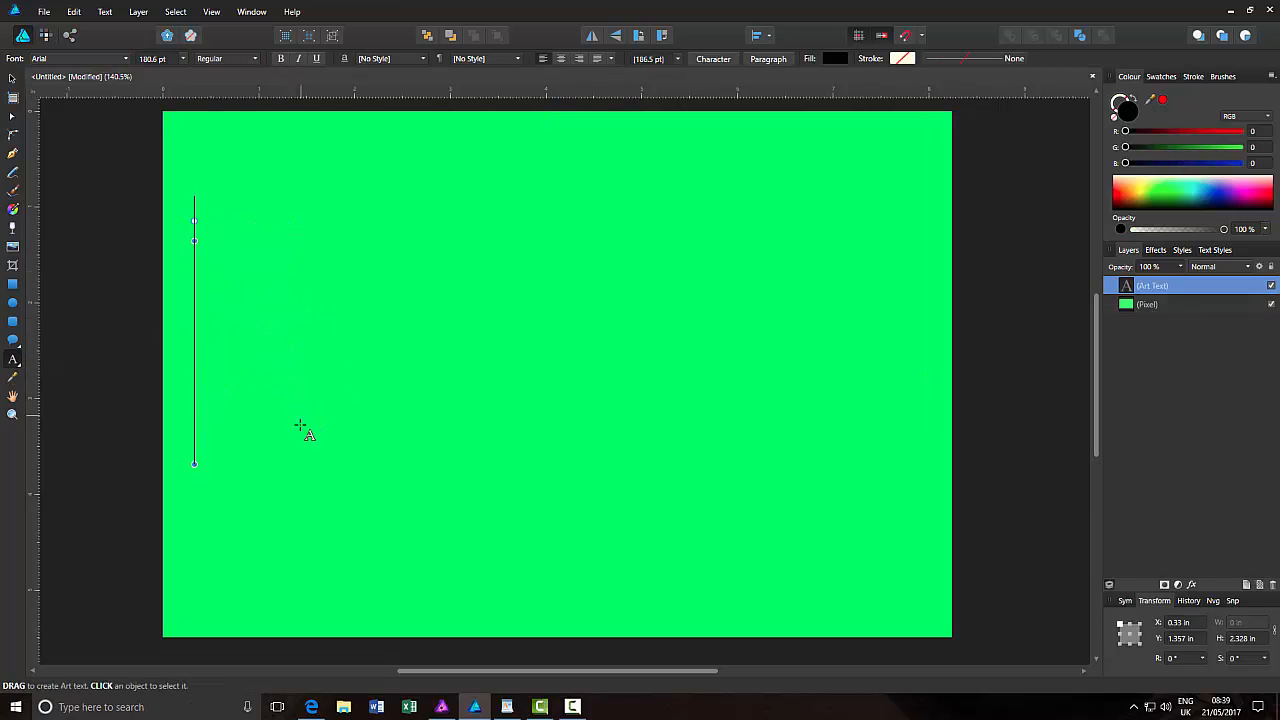
text(C)
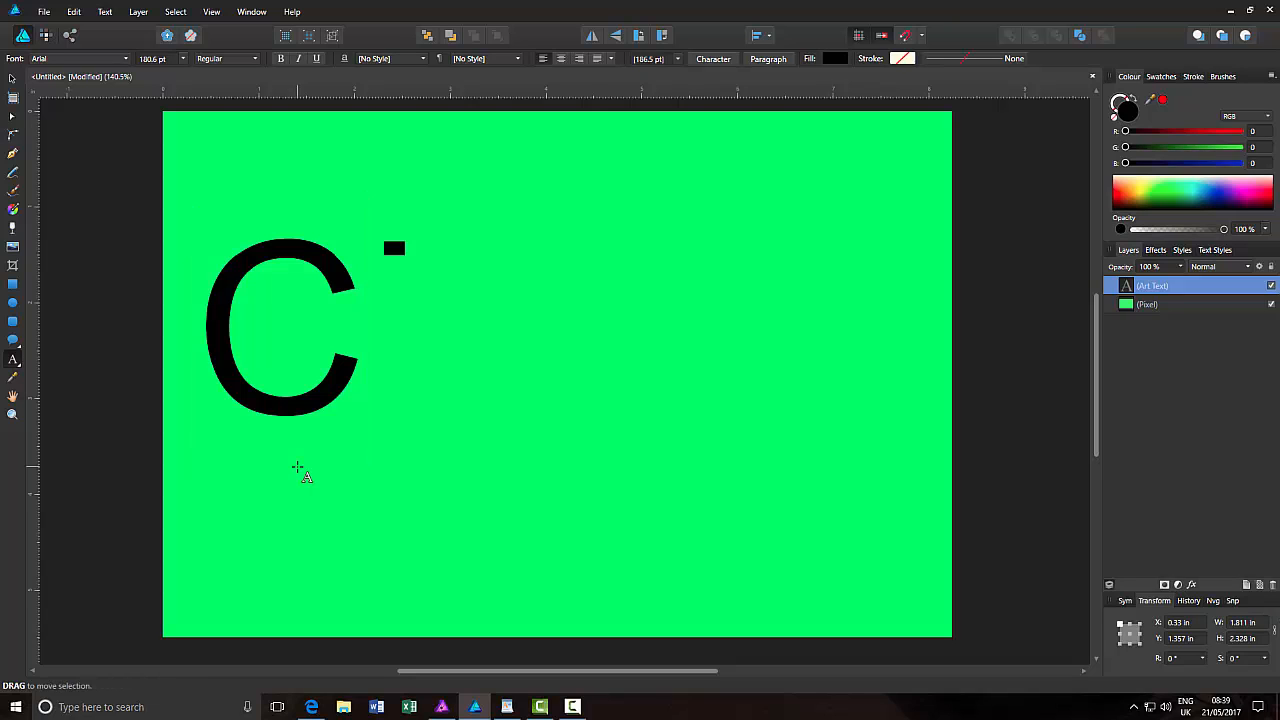
text(hrome)
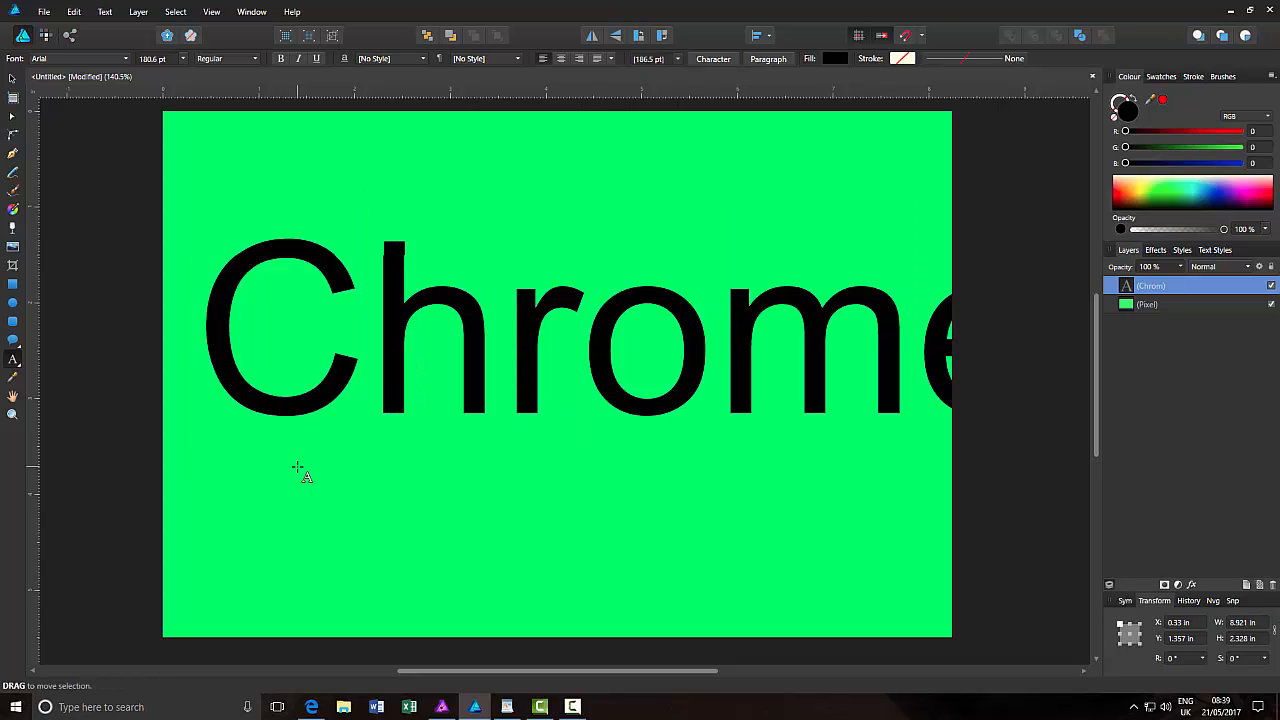
key(Escape)
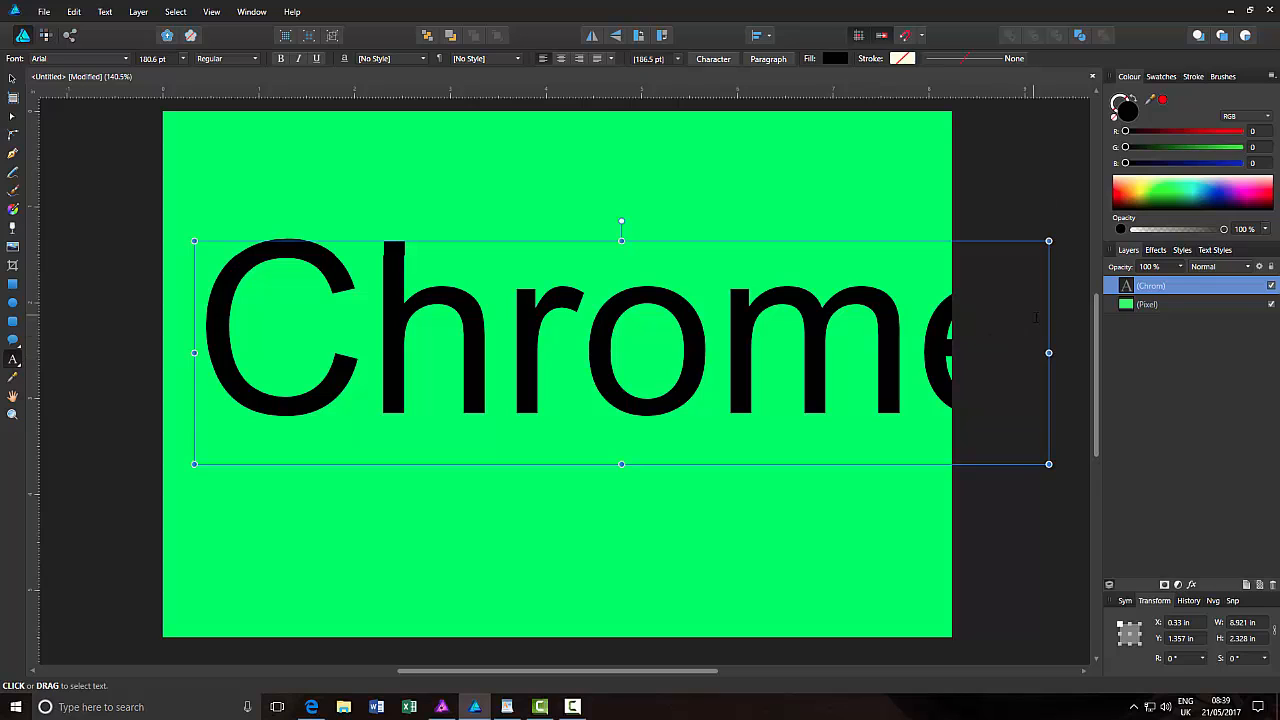
Step: Change the font of the whole word "Chrome" to Berkshire Swash
drag(1010, 318, 176, 112)
click(125, 60)
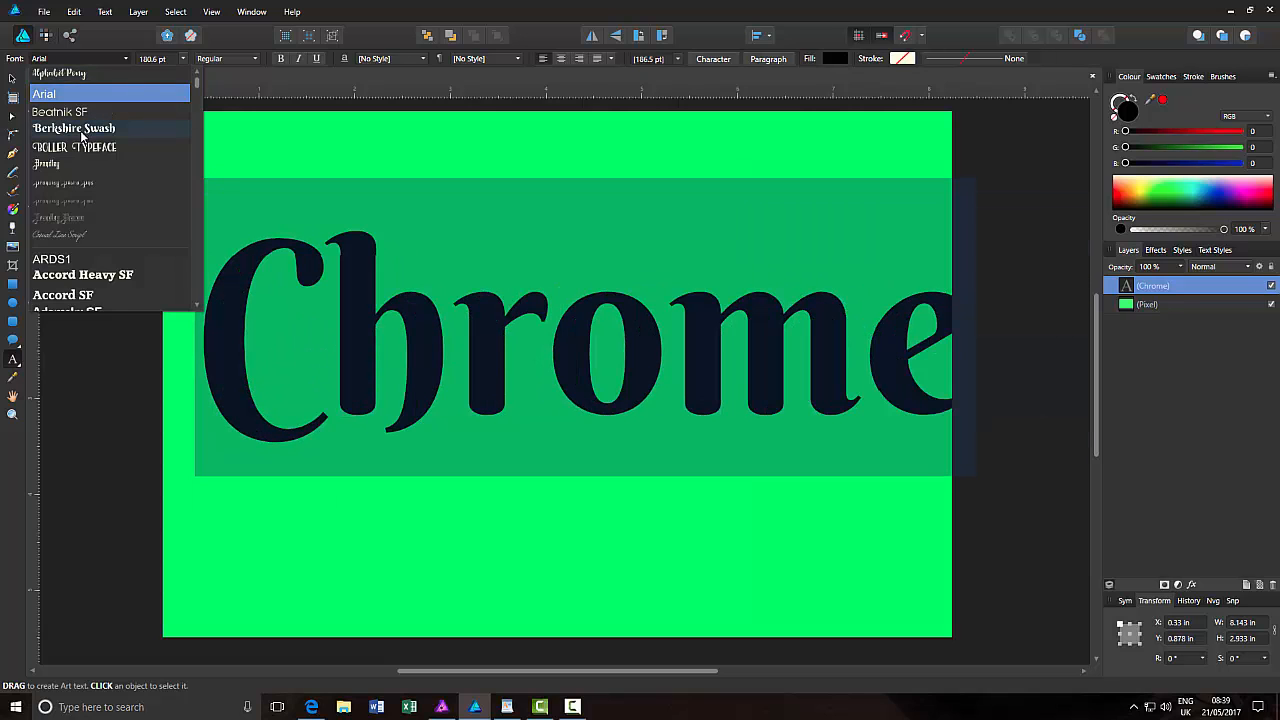
click(80, 128)
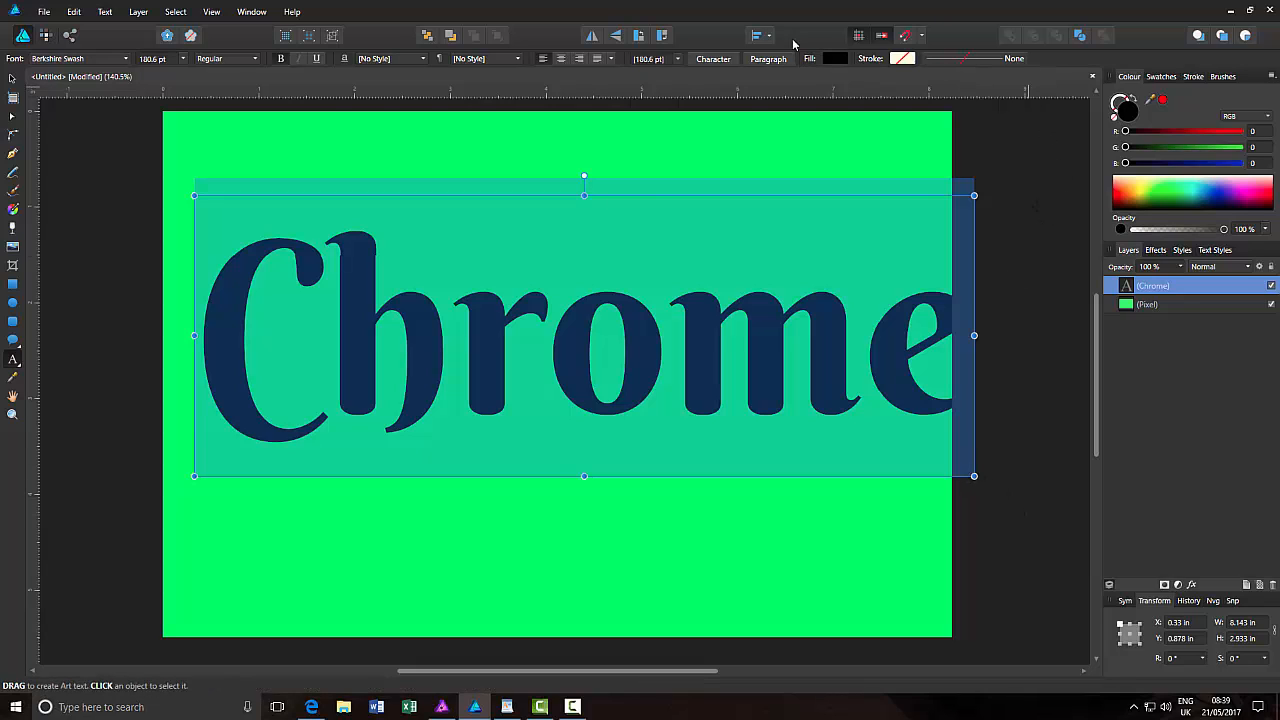
Step: Centre the "Chrome" text horizontally and vertically on the canvas
click(757, 37)
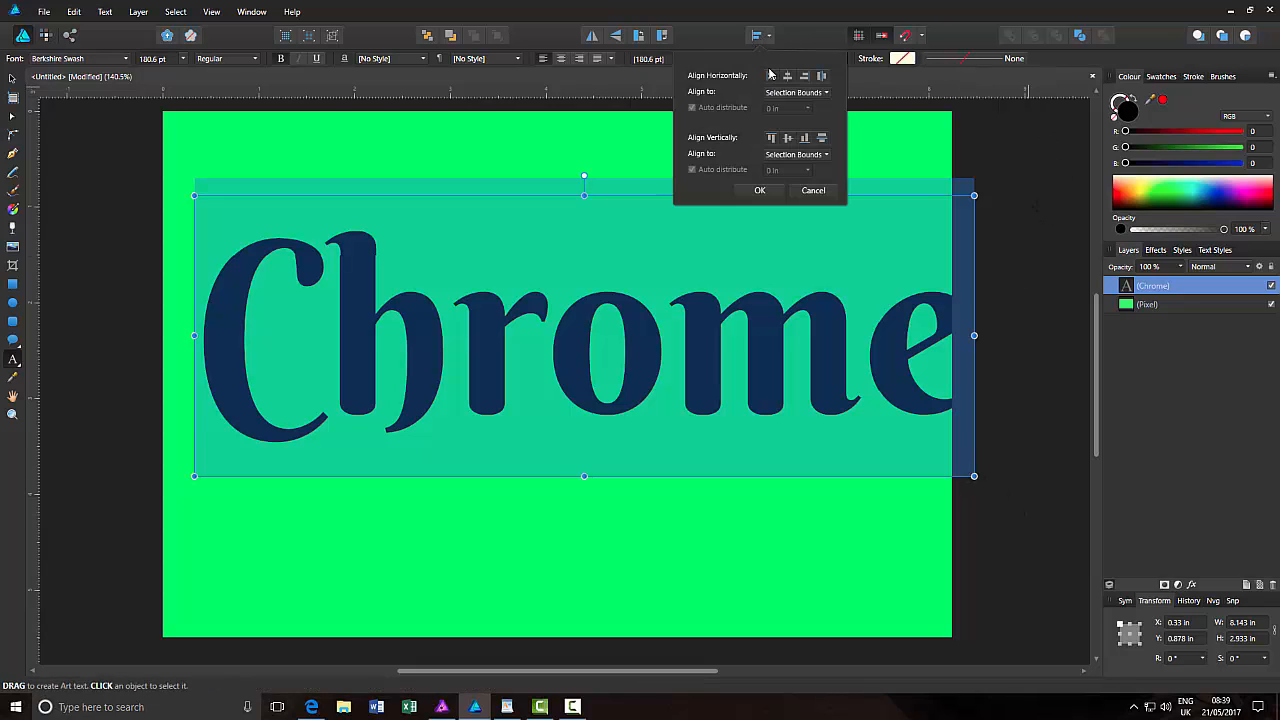
click(787, 76)
click(788, 138)
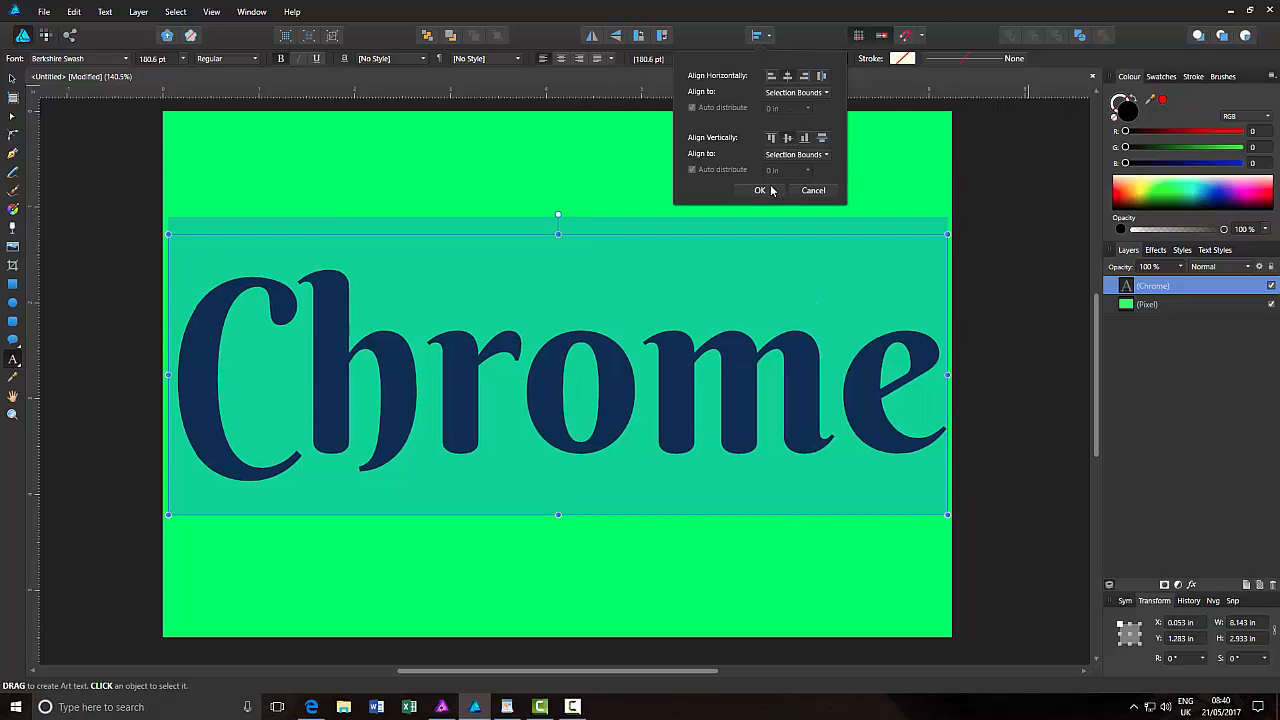
click(760, 190)
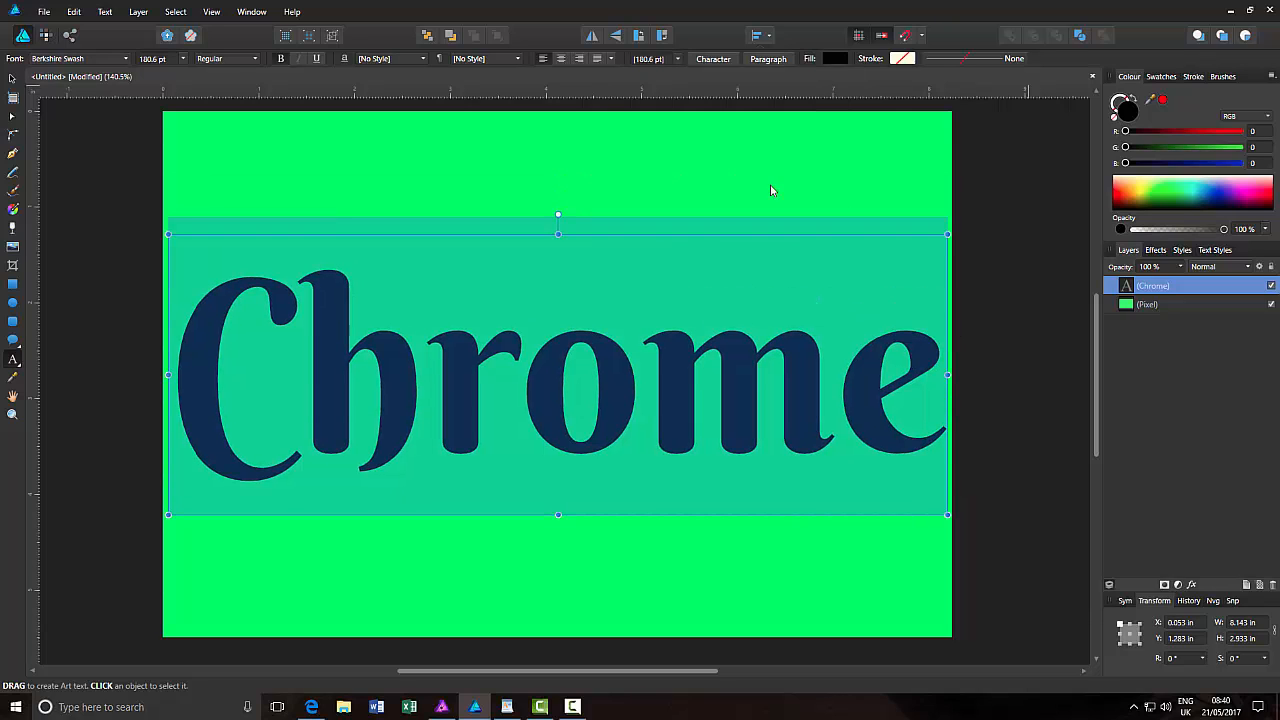
click(12, 79)
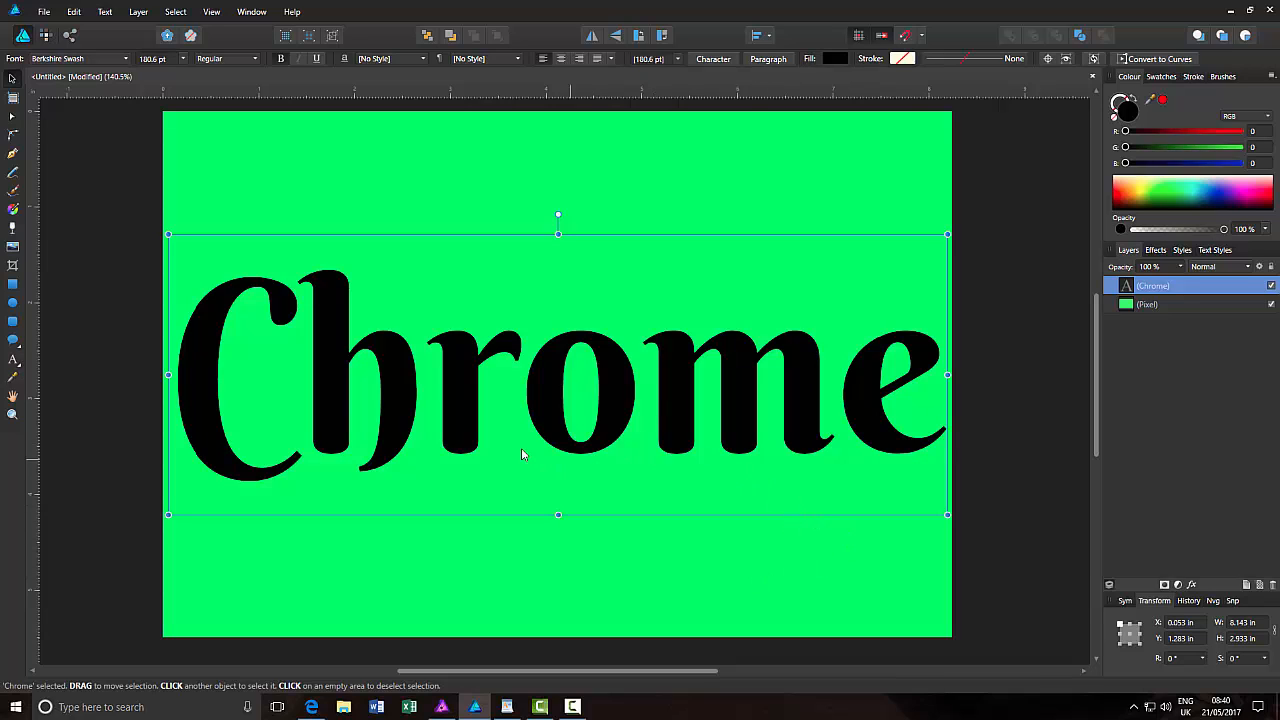
Step: Give the "Chrome" text a linear gradient fill running vertically from above the letters to below them
click(14, 210)
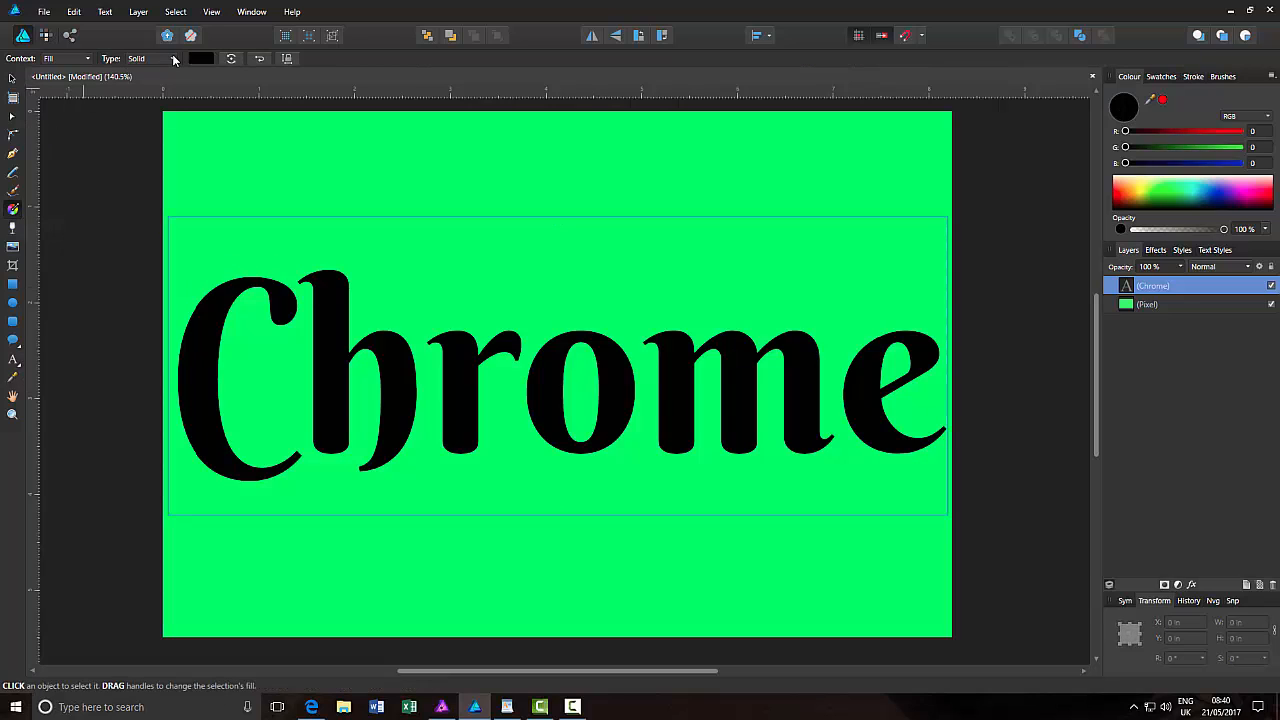
click(172, 58)
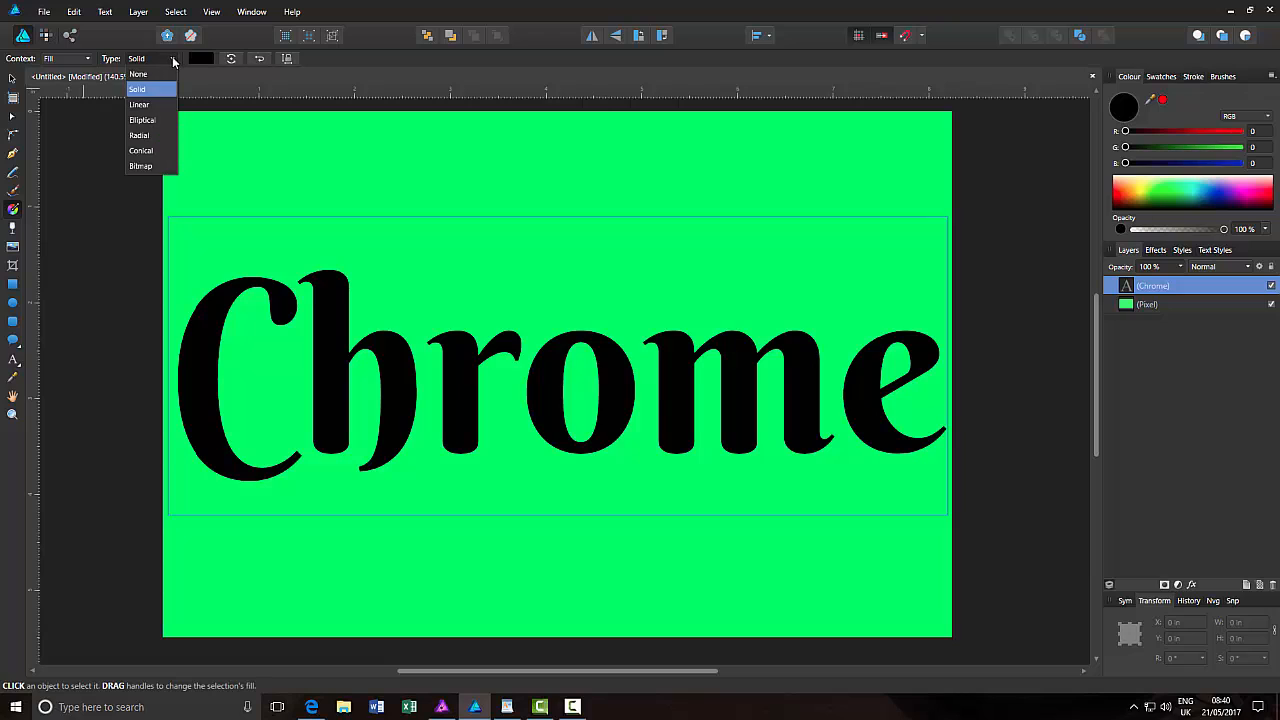
click(140, 105)
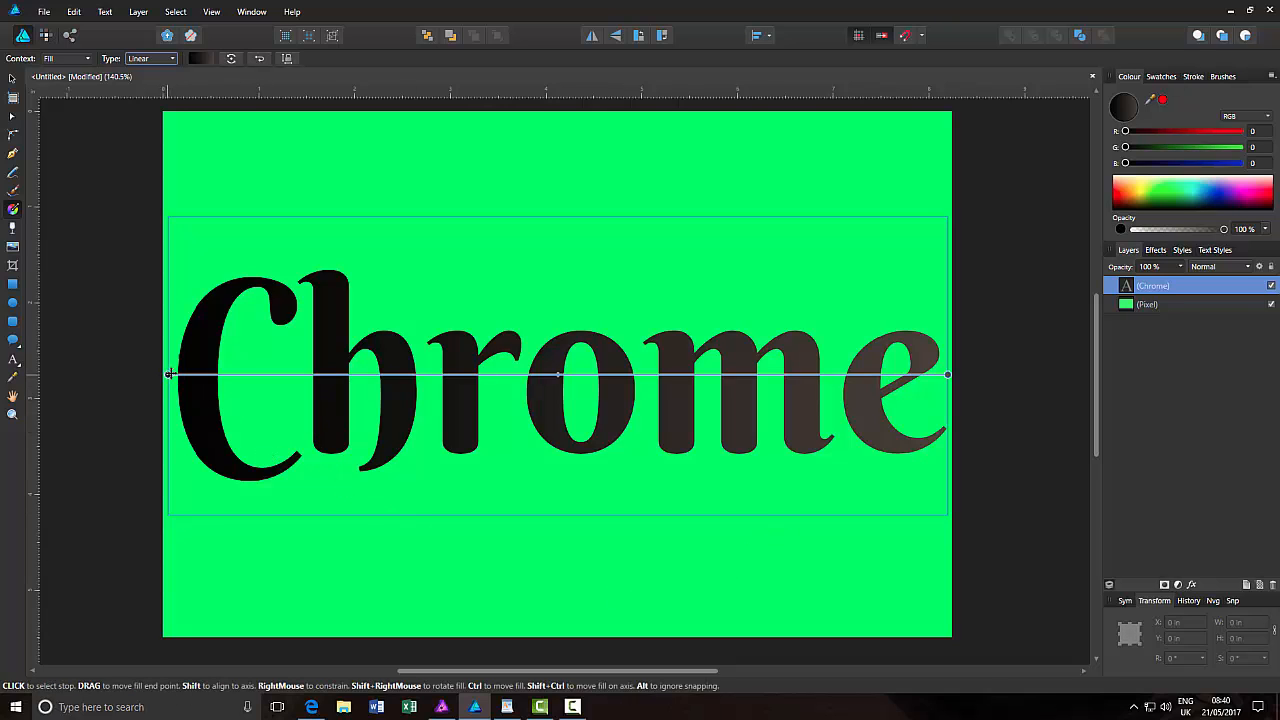
drag(167, 375, 435, 219)
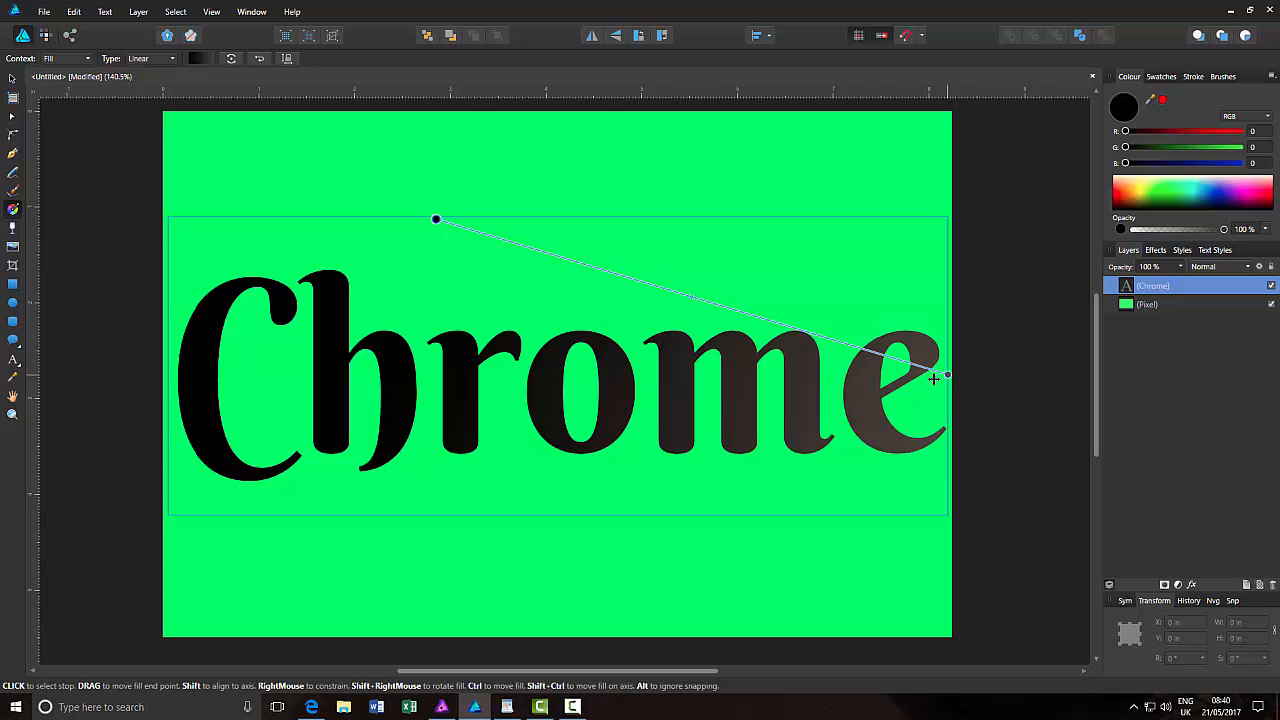
drag(934, 378, 436, 513)
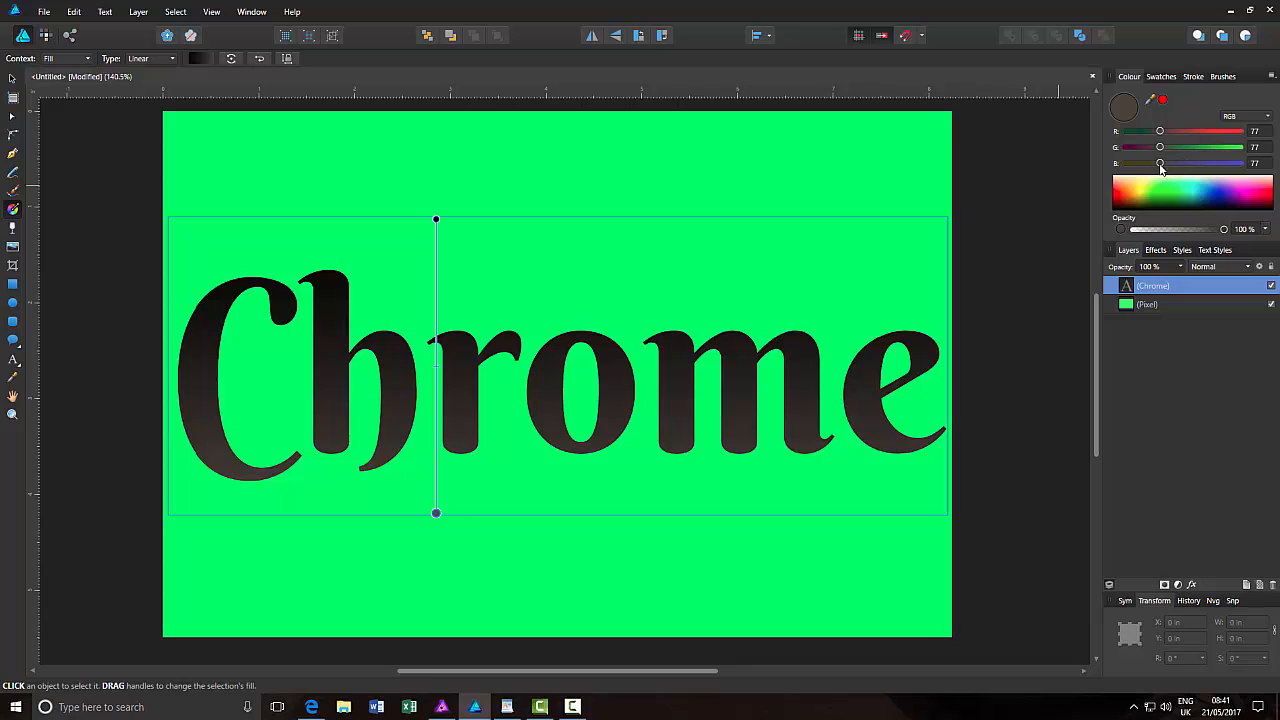
Step: Colour the gradient's lower stop light grey, RGB 191, 191, 191, and its upper stop dark grey, RGB 56, 56, 56
drag(1160, 167, 1212, 167)
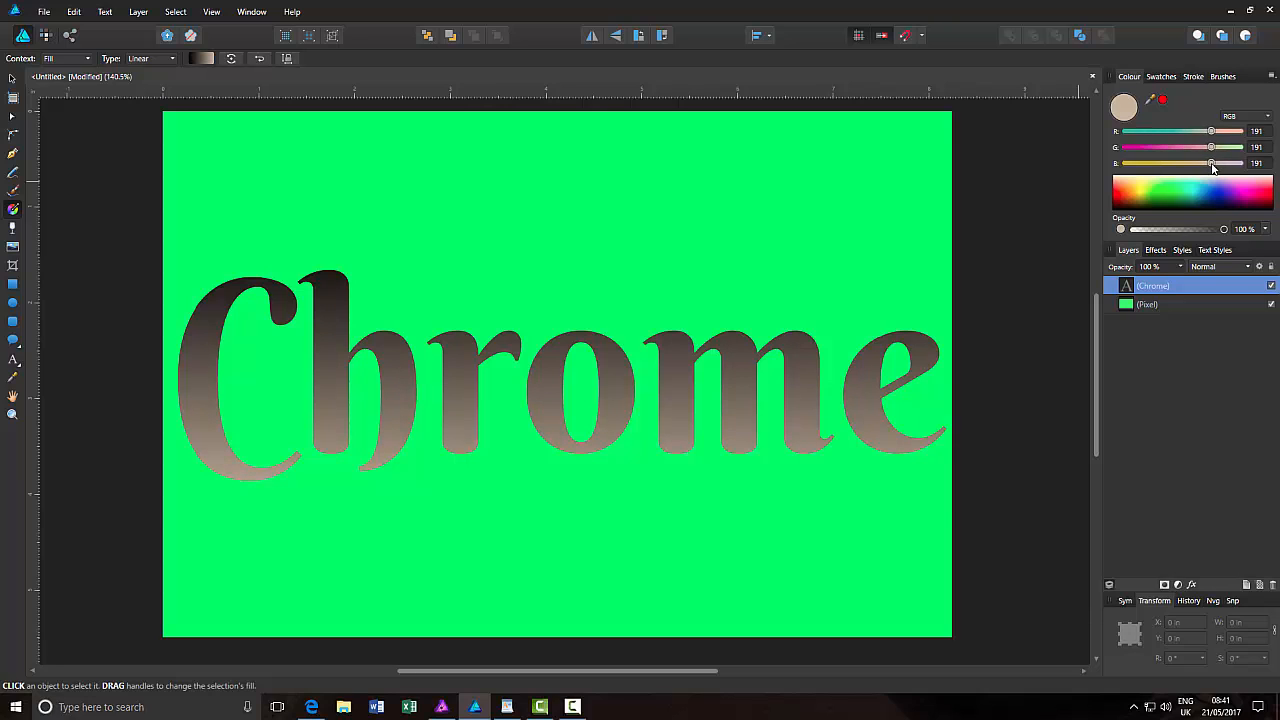
click(436, 219)
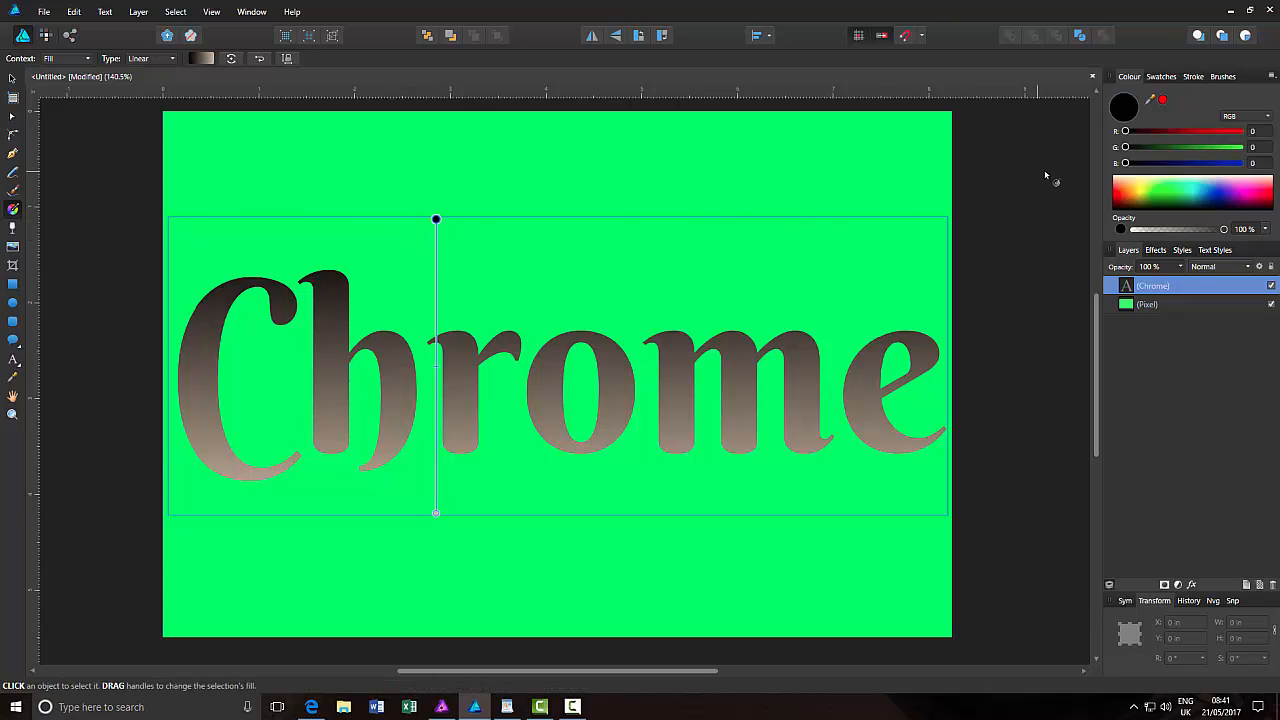
drag(1125, 165, 1151, 165)
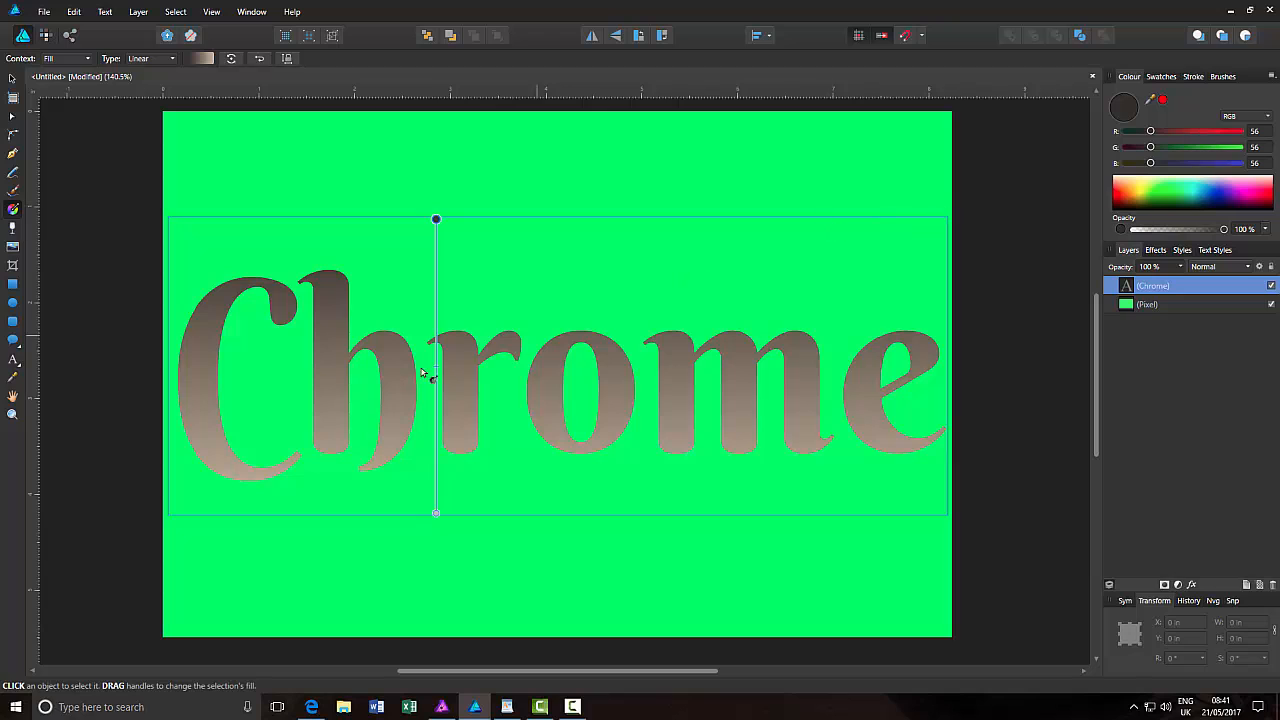
click(436, 514)
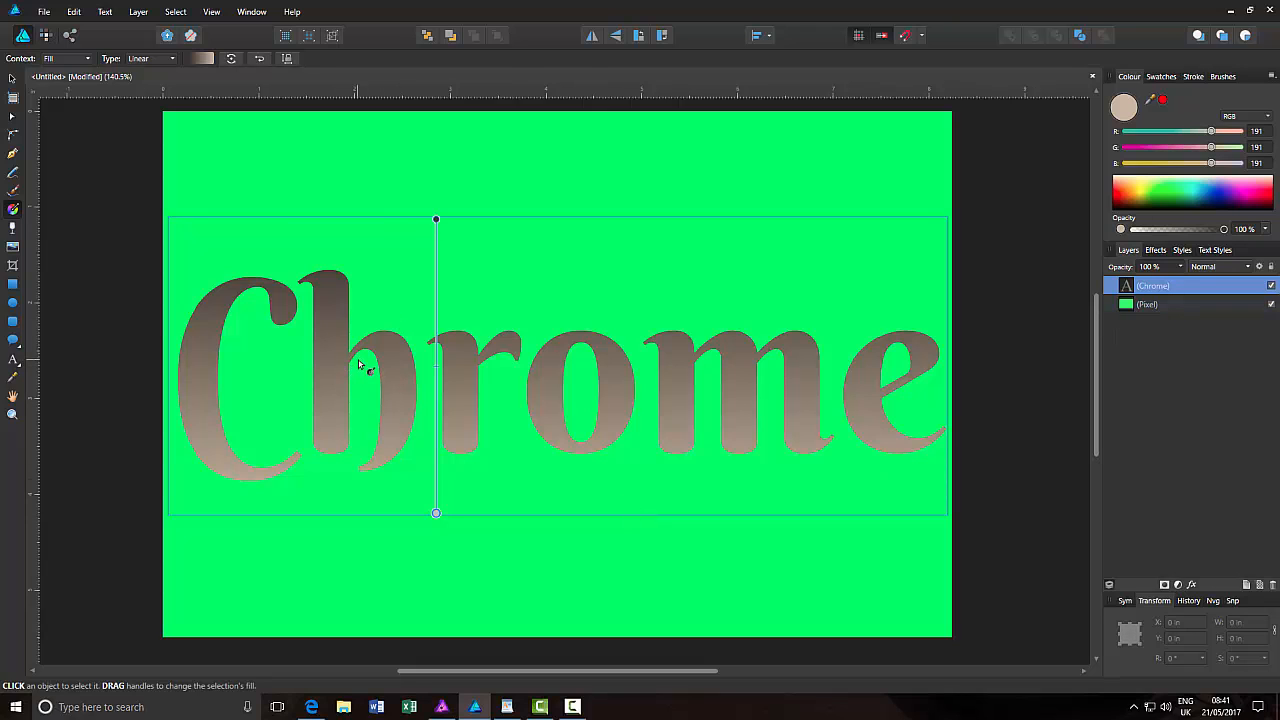
click(12, 79)
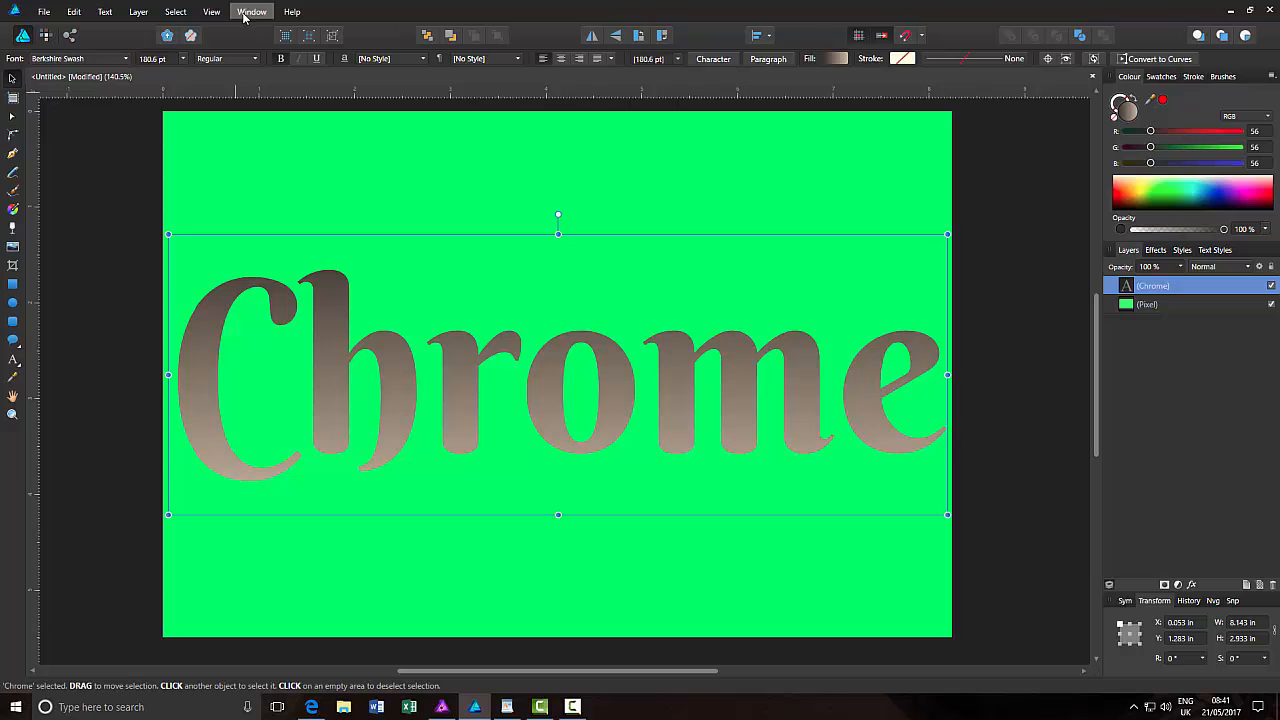
click(45, 36)
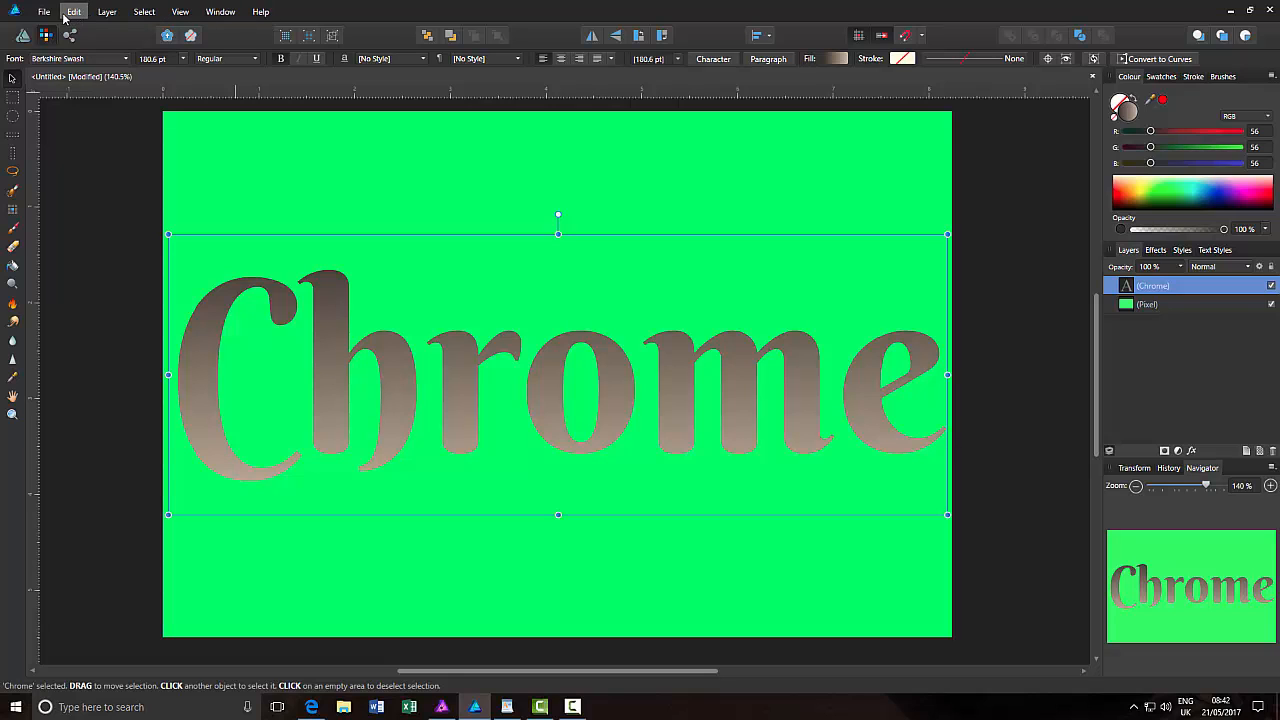
click(22, 35)
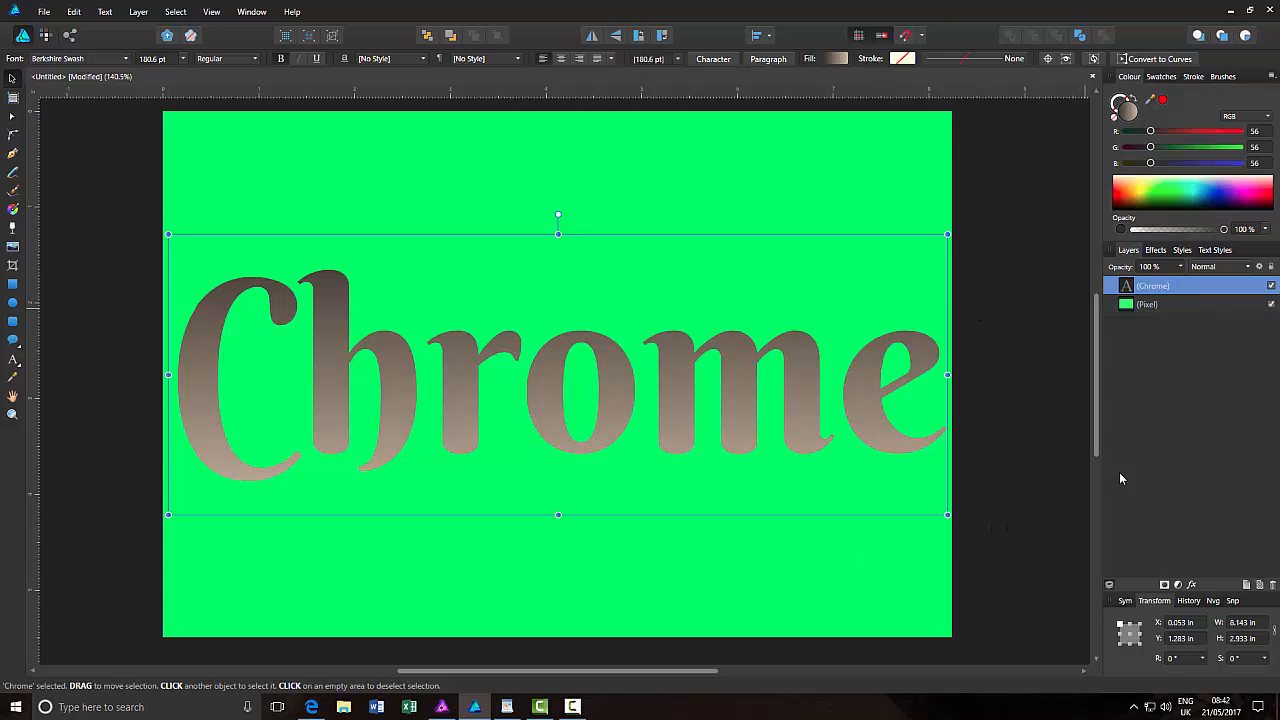
Step: Apply a 3D layer effect to the "Chrome" text with a radius of 85 px and soften of 14 px
click(1192, 585)
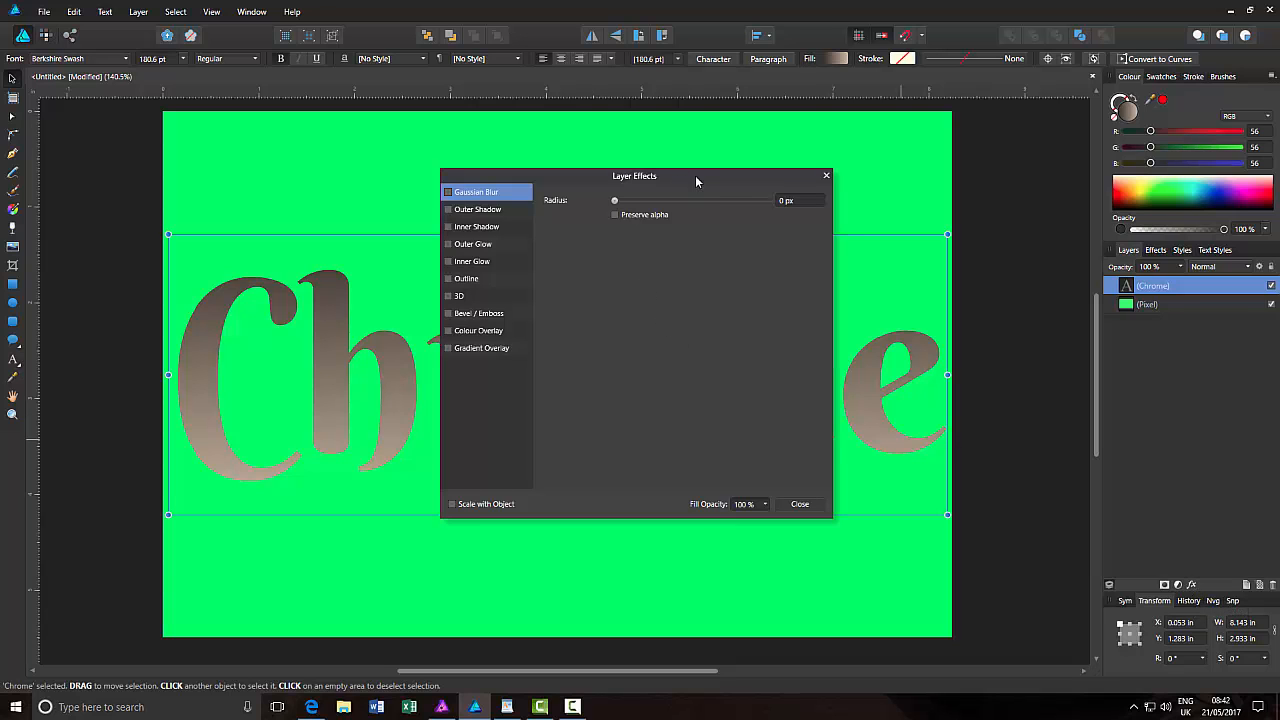
drag(695, 175, 992, 162)
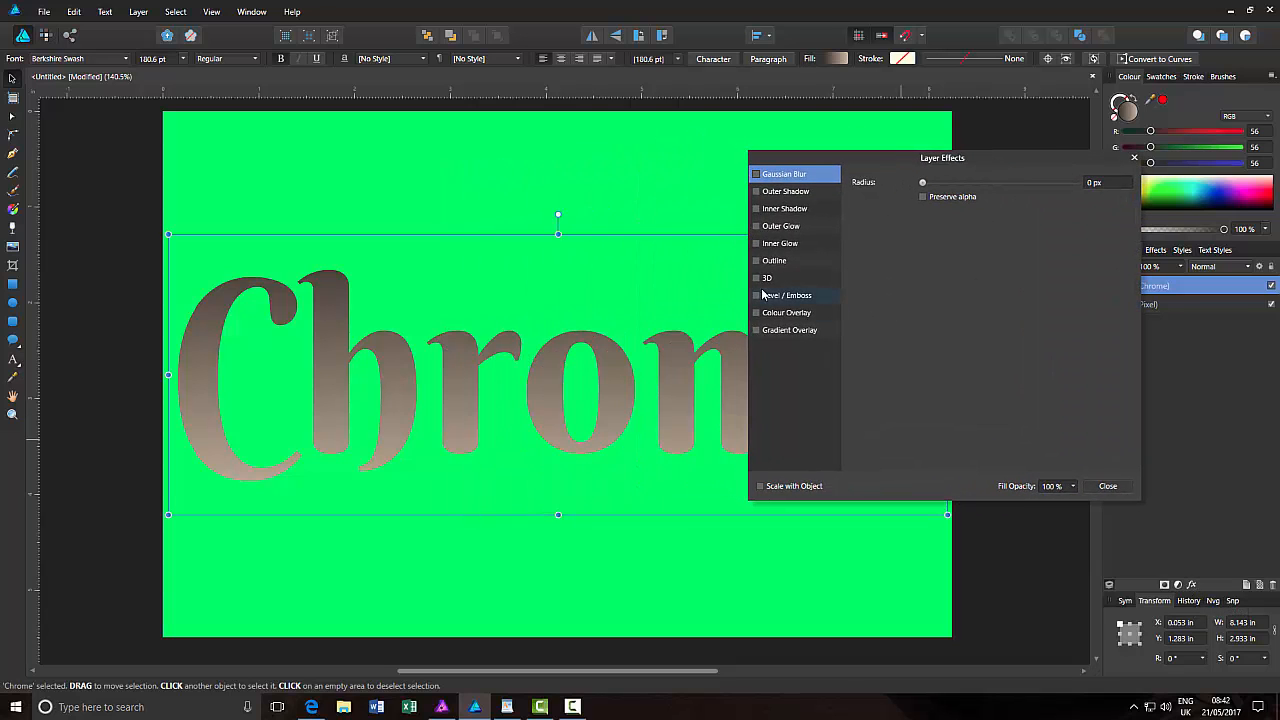
click(756, 278)
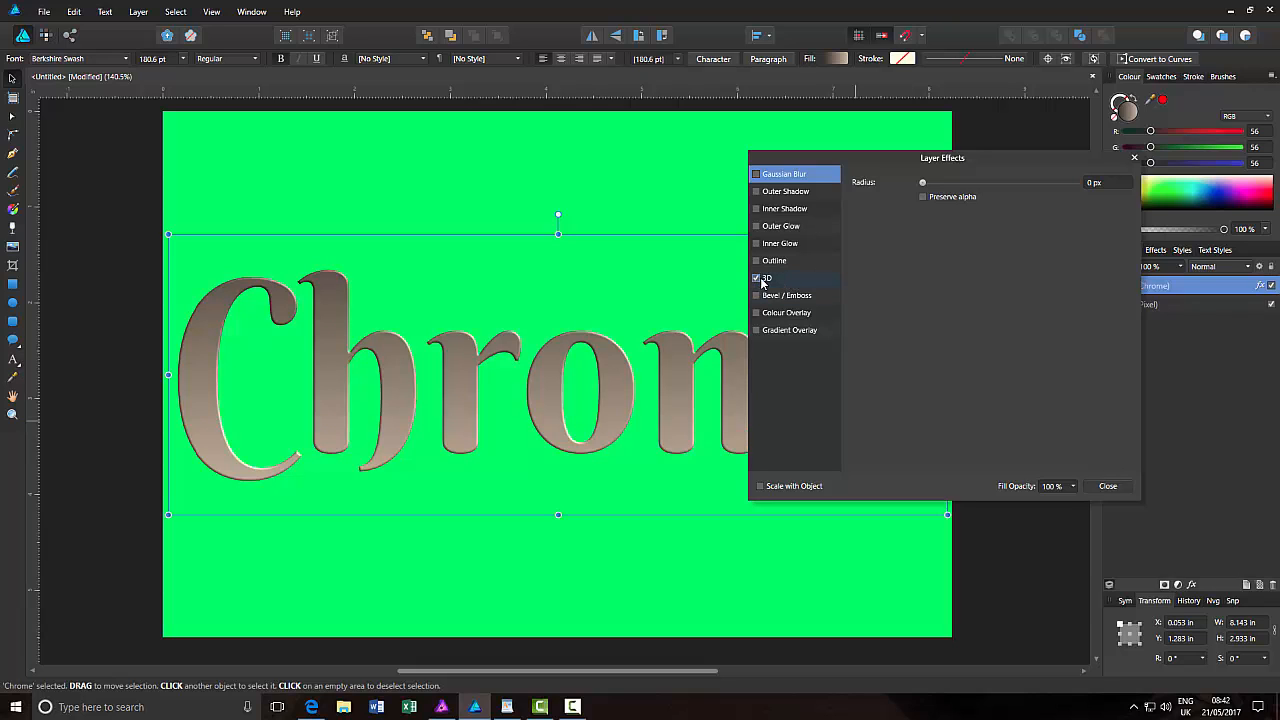
click(799, 282)
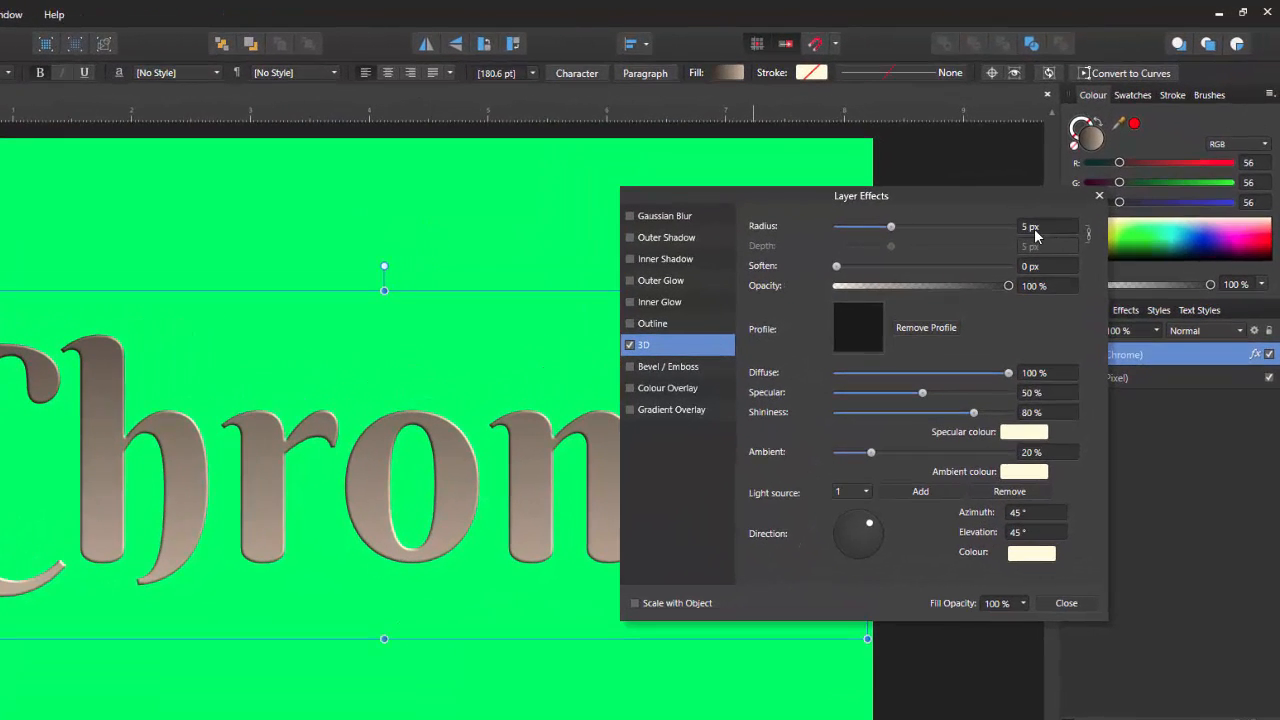
click(1027, 230)
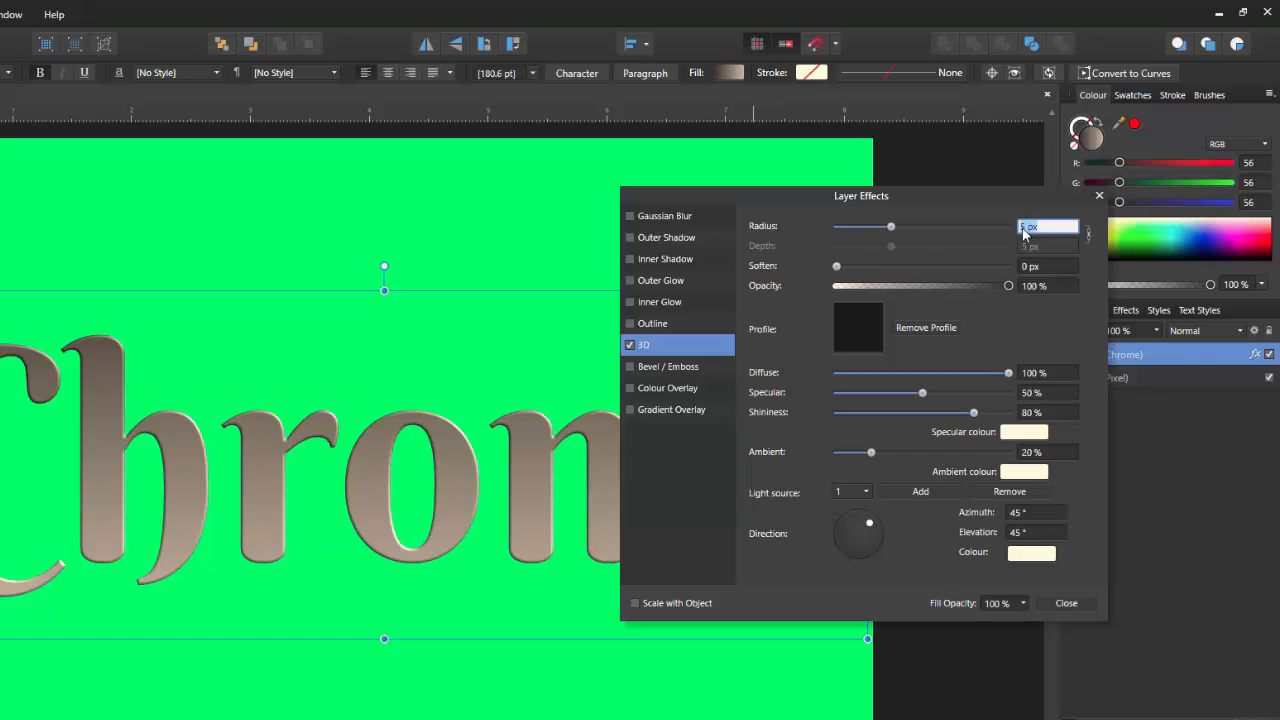
text(85)
click(1030, 268)
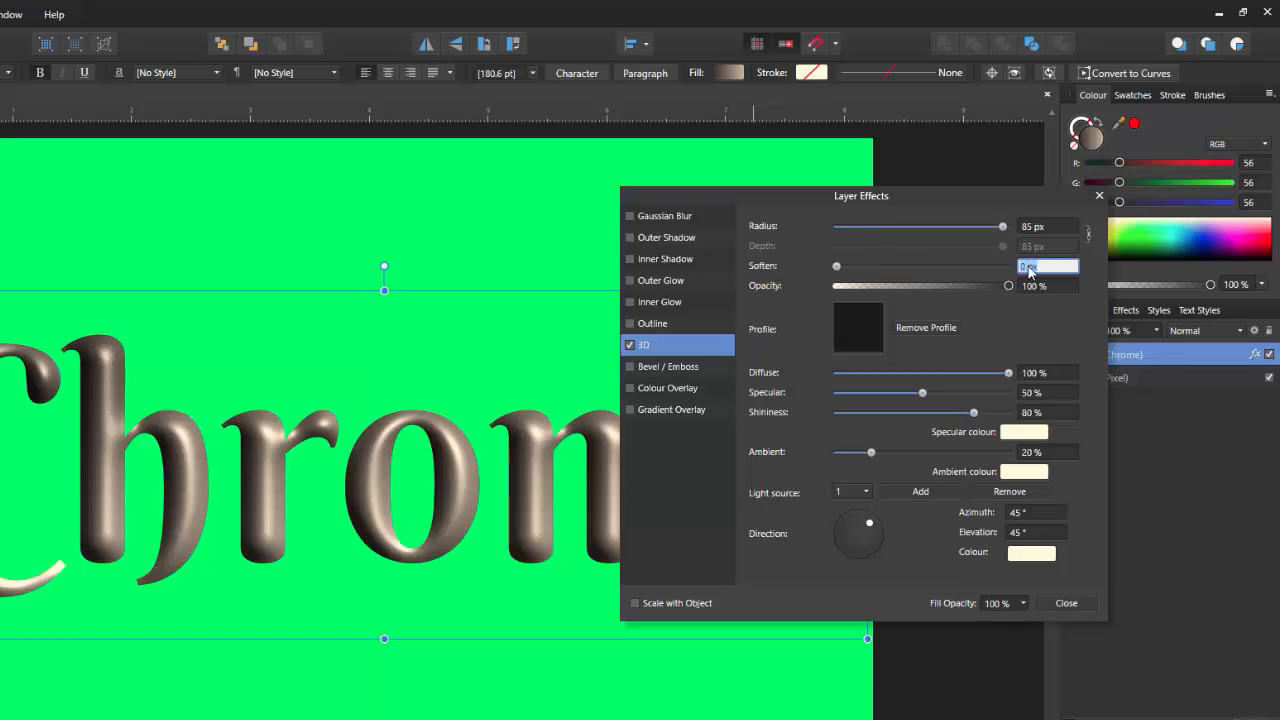
text(14)
key(Return)
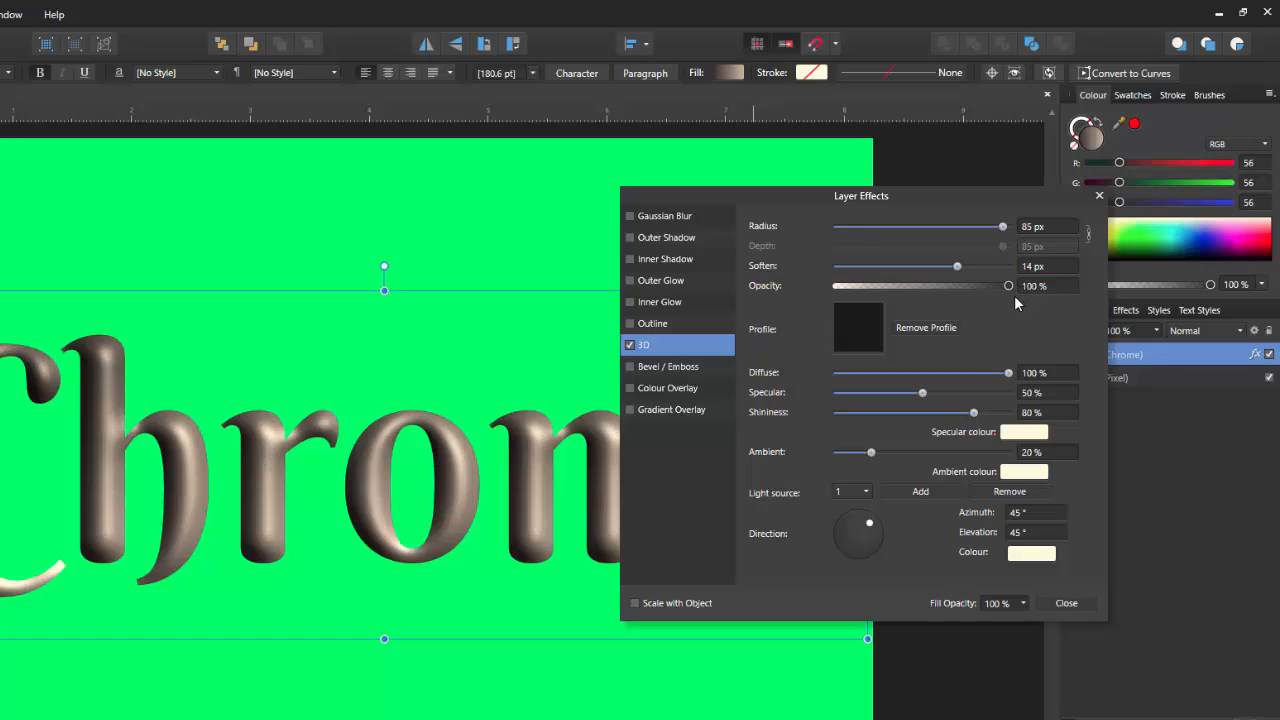
Step: Add an Inner Bevel / Emboss effect with a radius of about 31.2 px to the text, and view the Colour Overlay settings
click(630, 373)
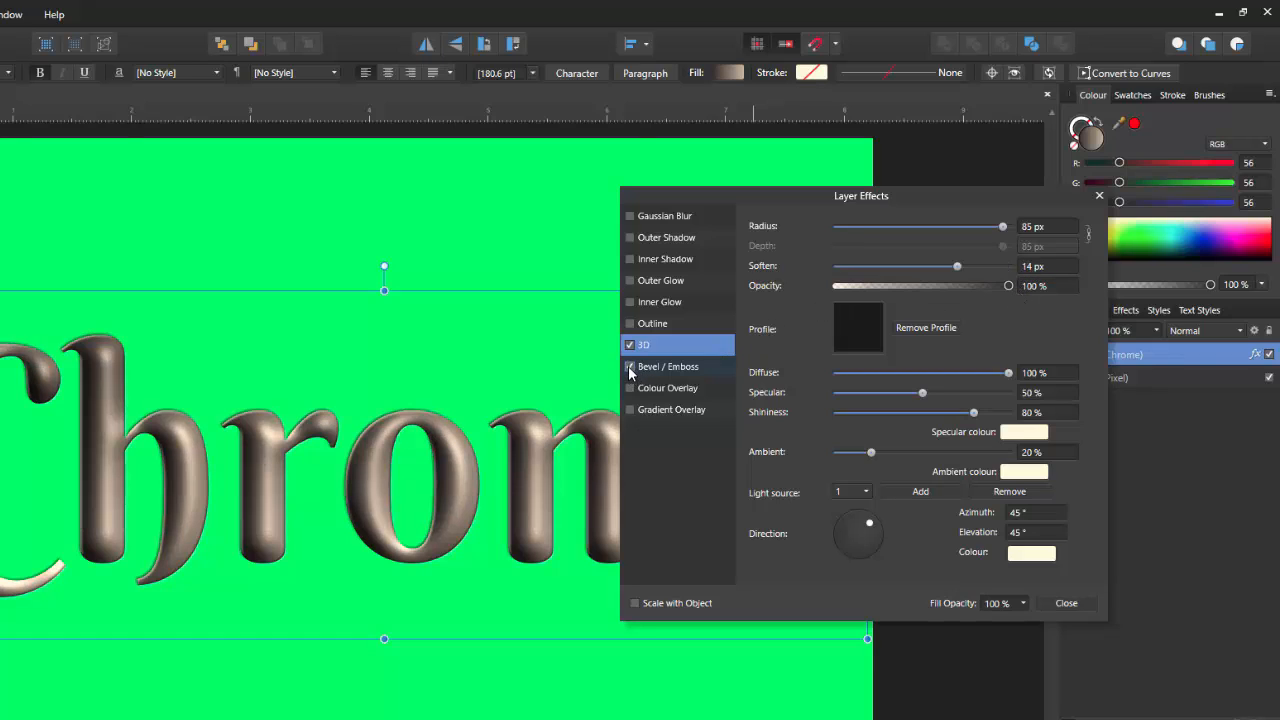
click(712, 367)
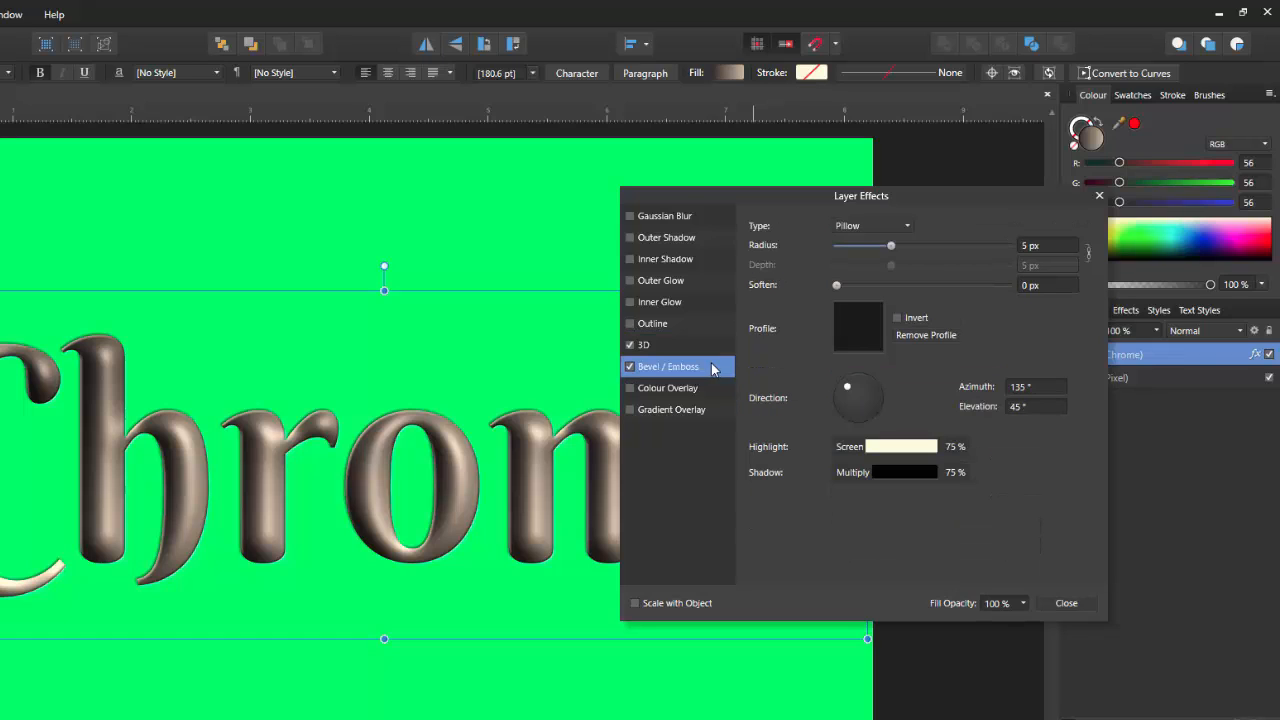
click(907, 228)
click(873, 247)
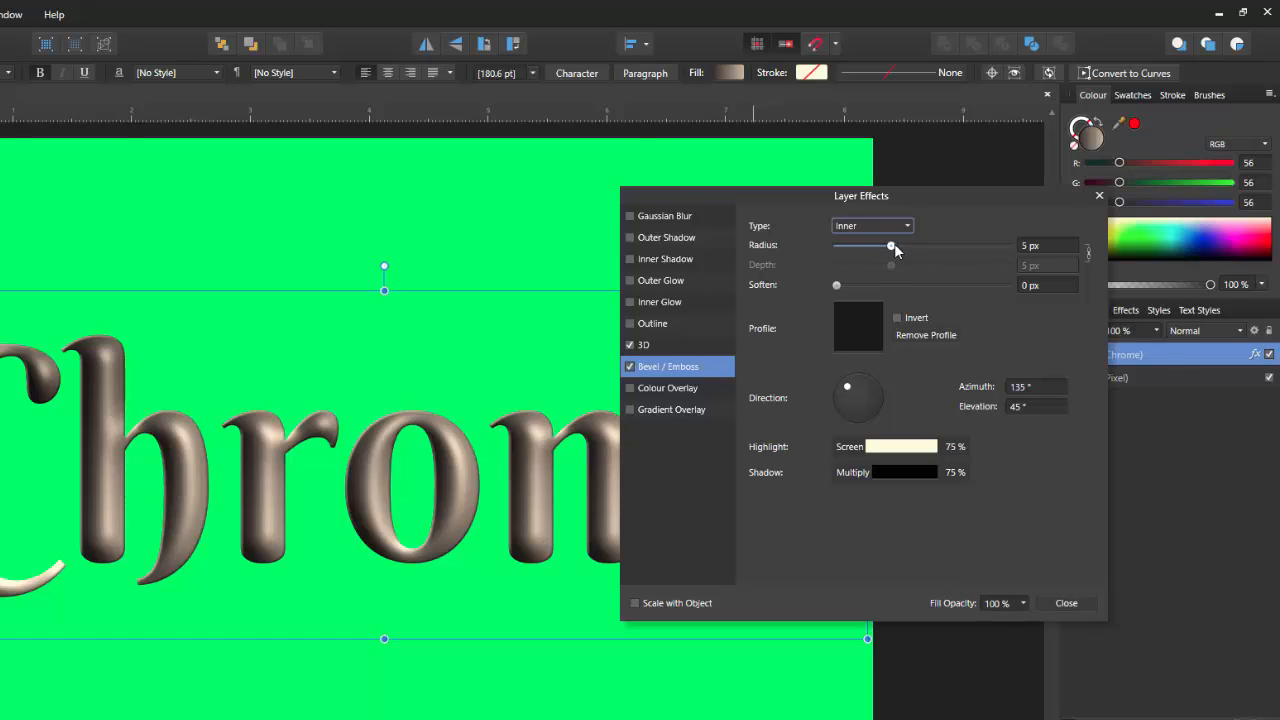
drag(897, 246, 953, 253)
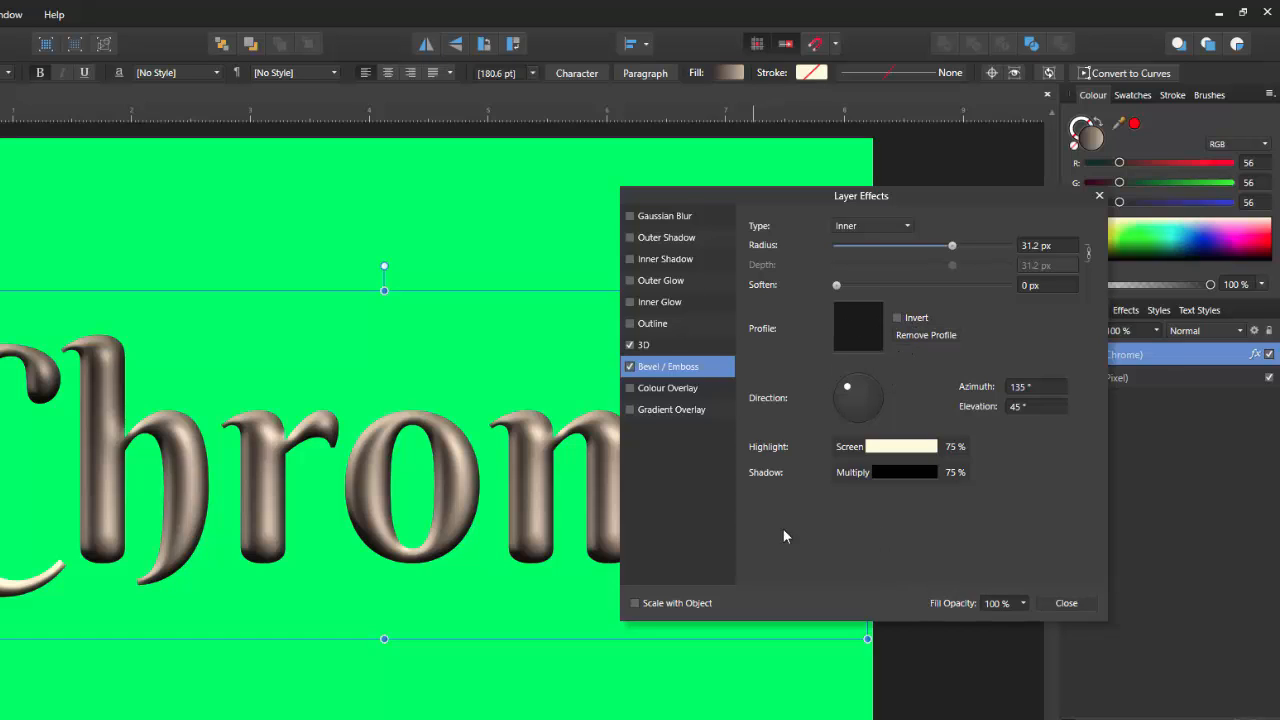
click(670, 390)
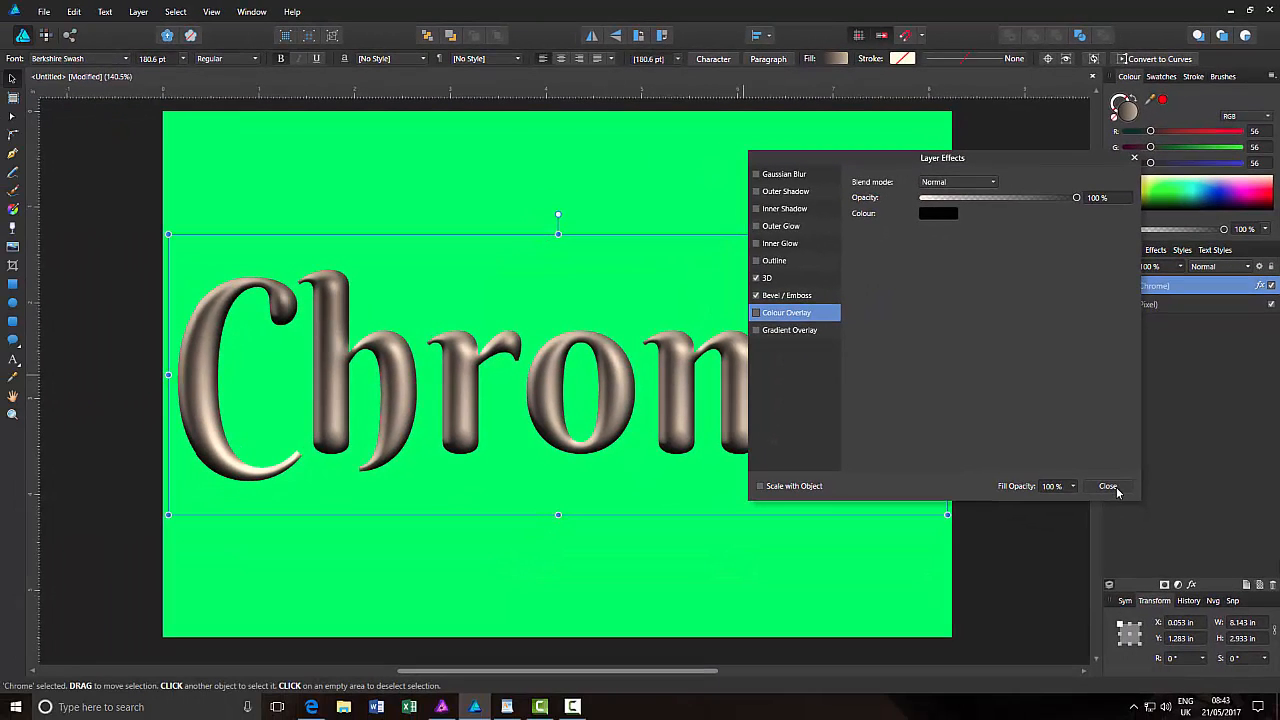
Step: Close the layer effects settings and add a Curves adjustment to the "Chrome" text
click(1110, 487)
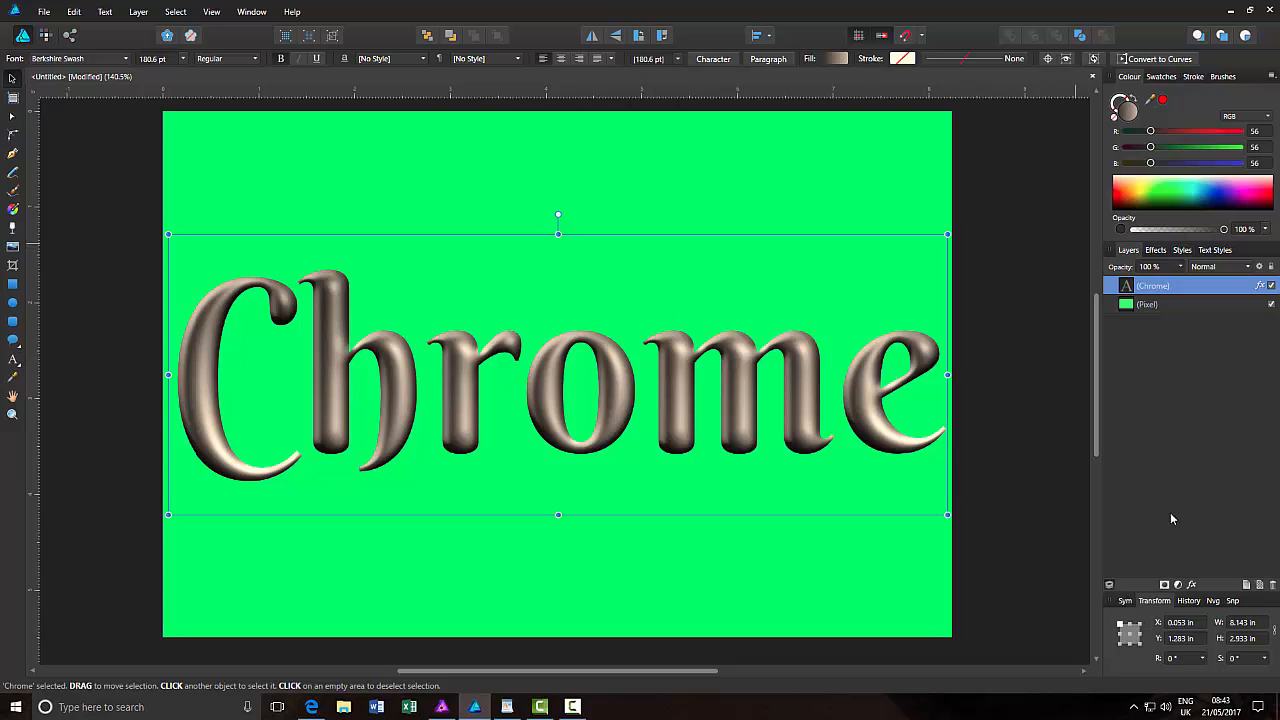
click(138, 11)
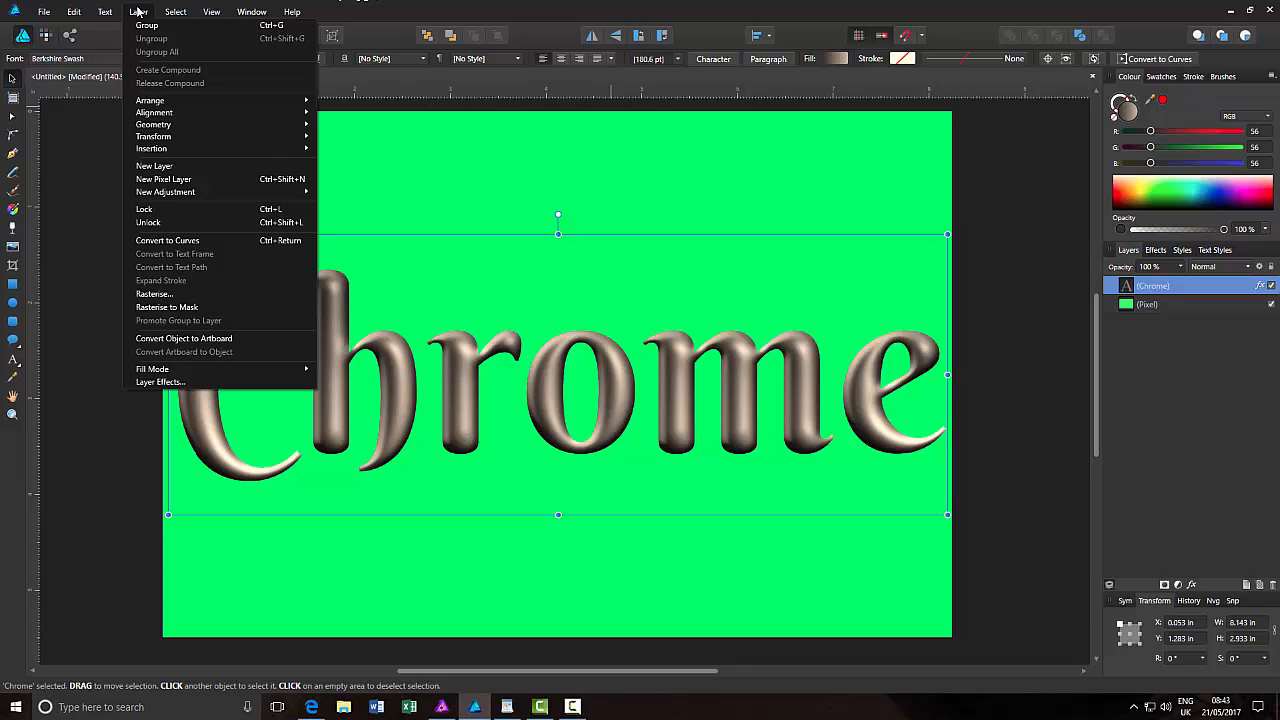
mouse_move(157, 194)
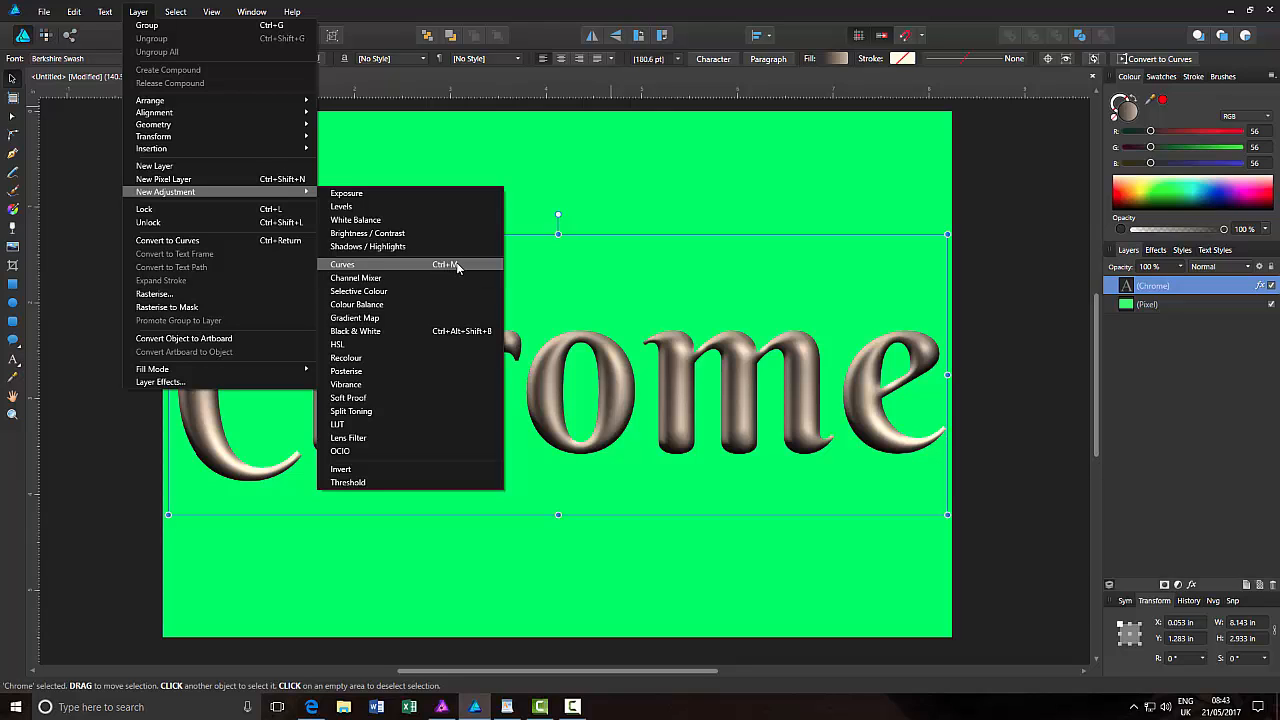
click(1179, 587)
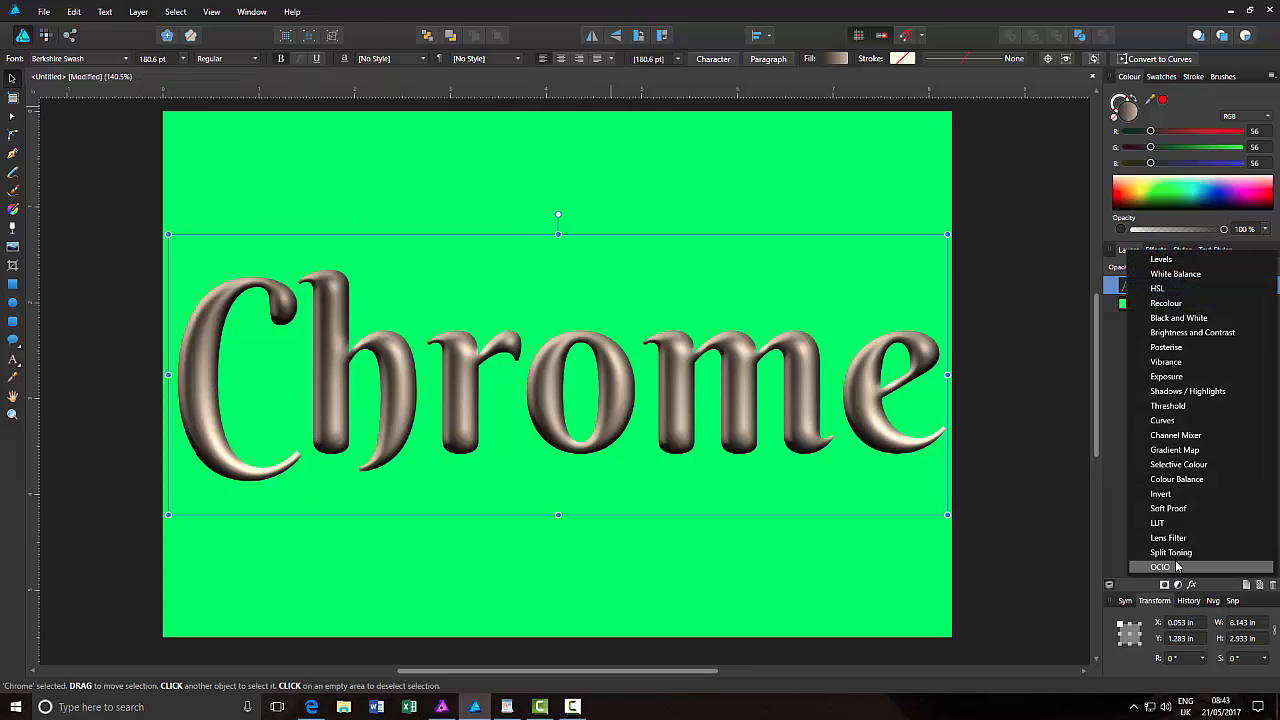
click(1163, 422)
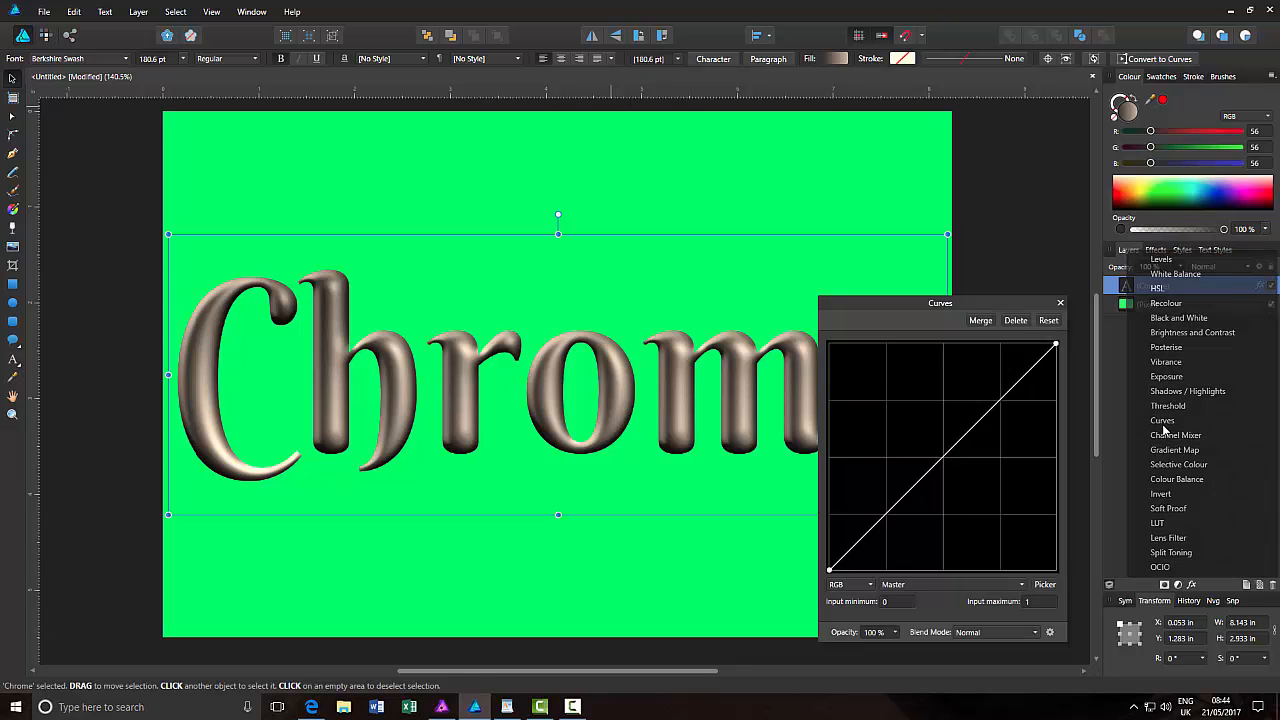
drag(980, 303, 998, 239)
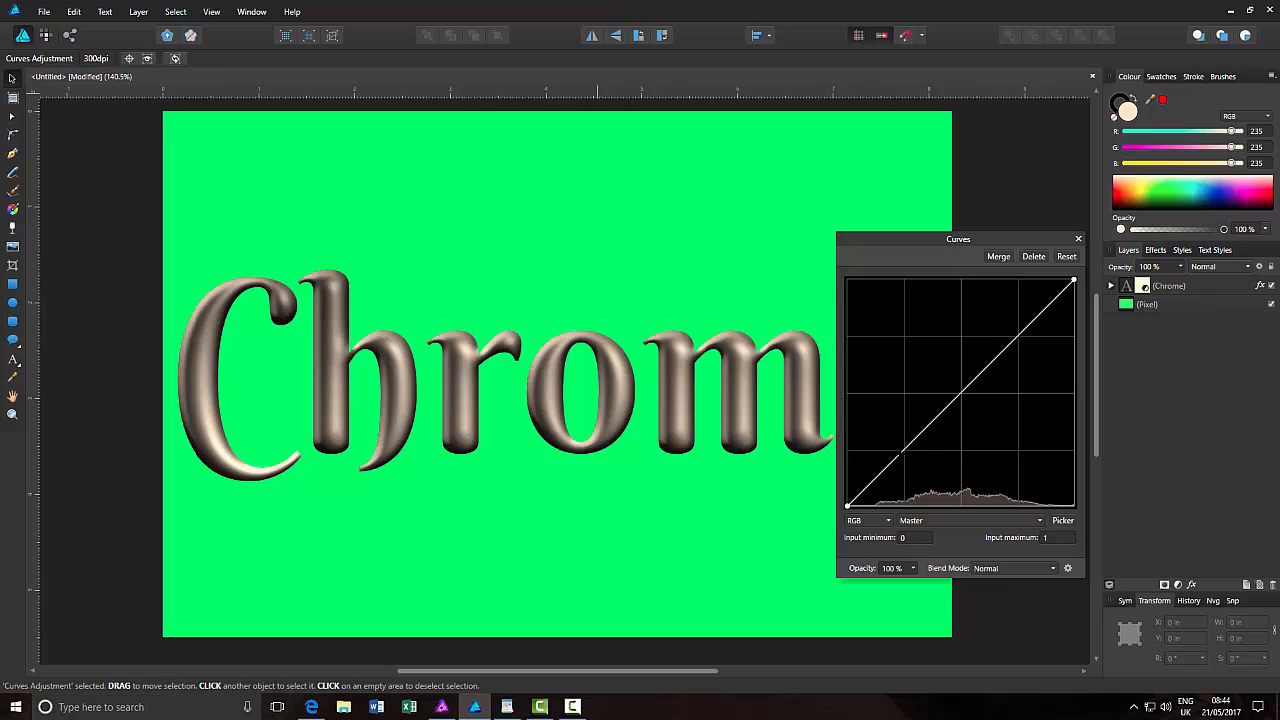
Step: Add four points along the Curves diagonal, at the shadows, midtones, upper tones and near the highlights
click(901, 453)
click(959, 399)
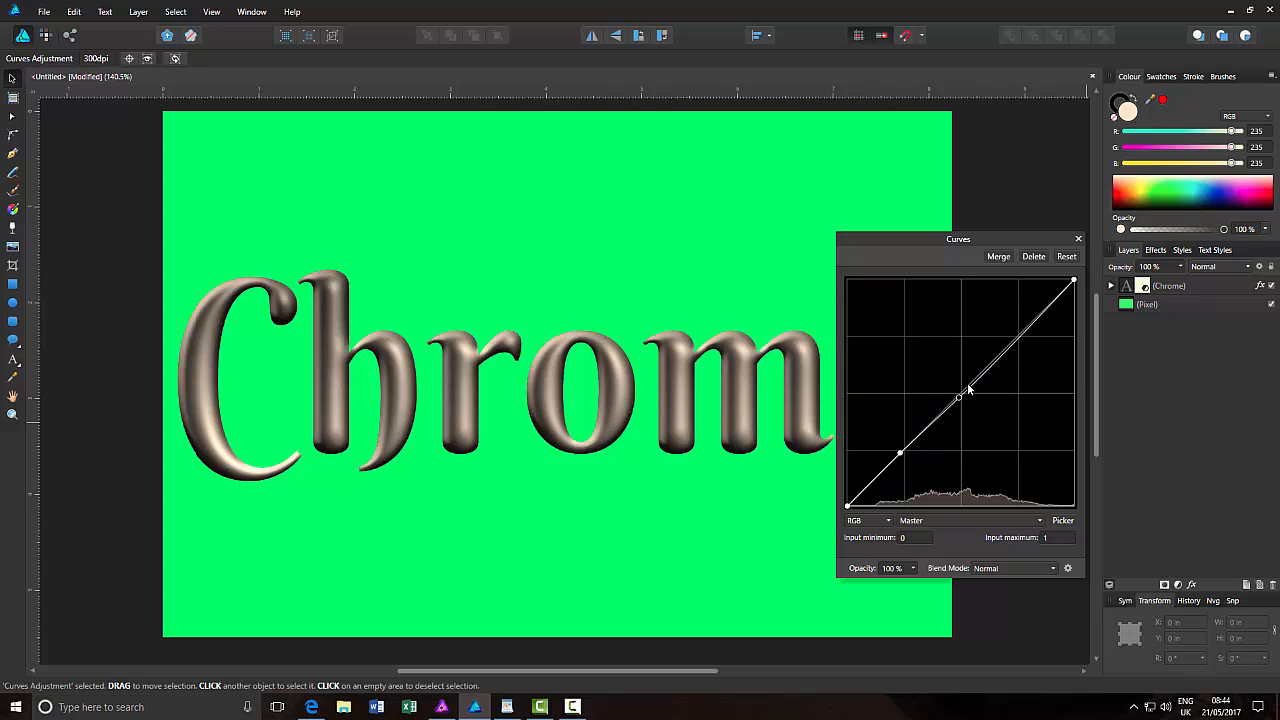
click(1016, 340)
click(1046, 314)
Step: Shape the curve into a wave with a shadow peak, a midtone dip, a clipped highlight peak and a small dip before white, and close the adjustment
drag(897, 448, 883, 341)
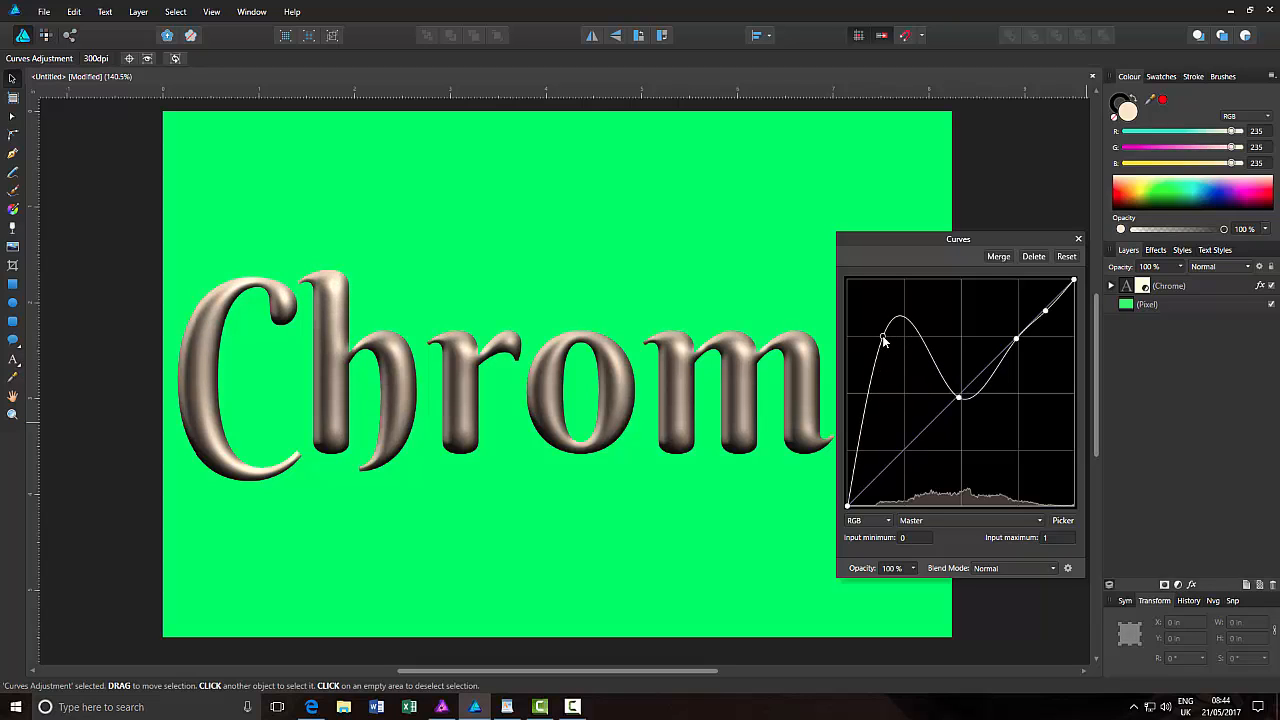
drag(958, 397, 917, 425)
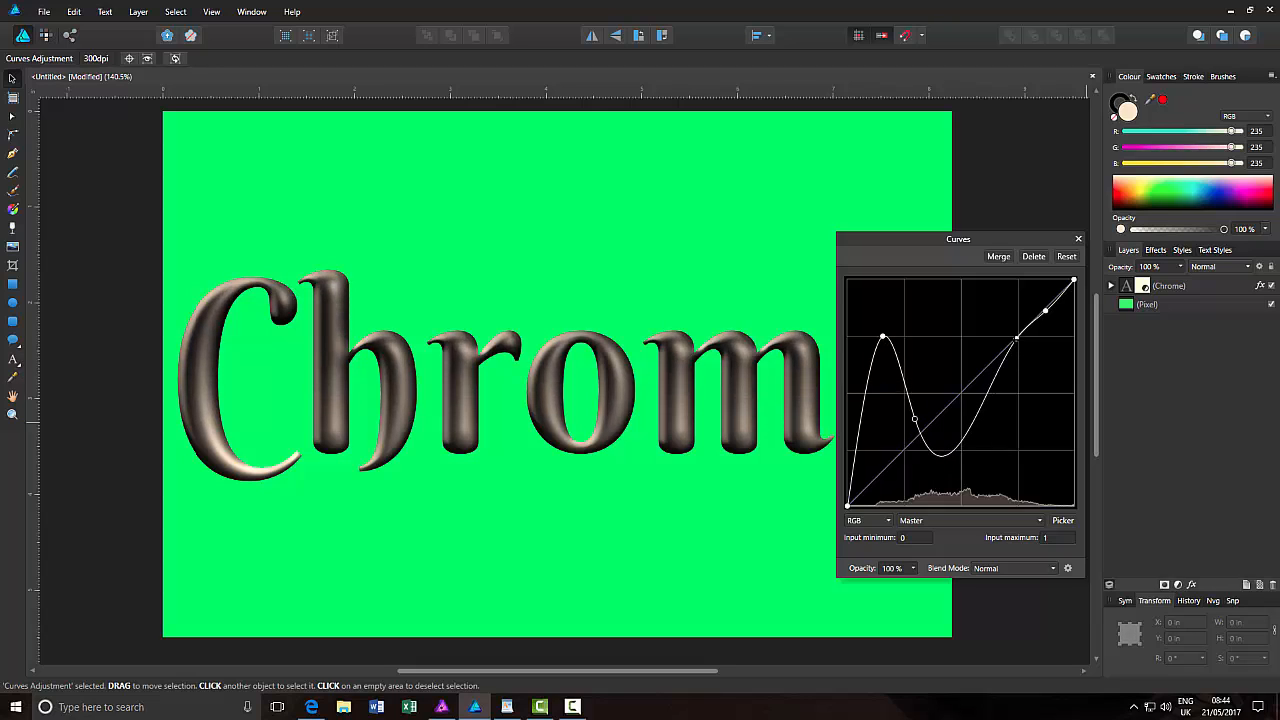
drag(1016, 338, 985, 352)
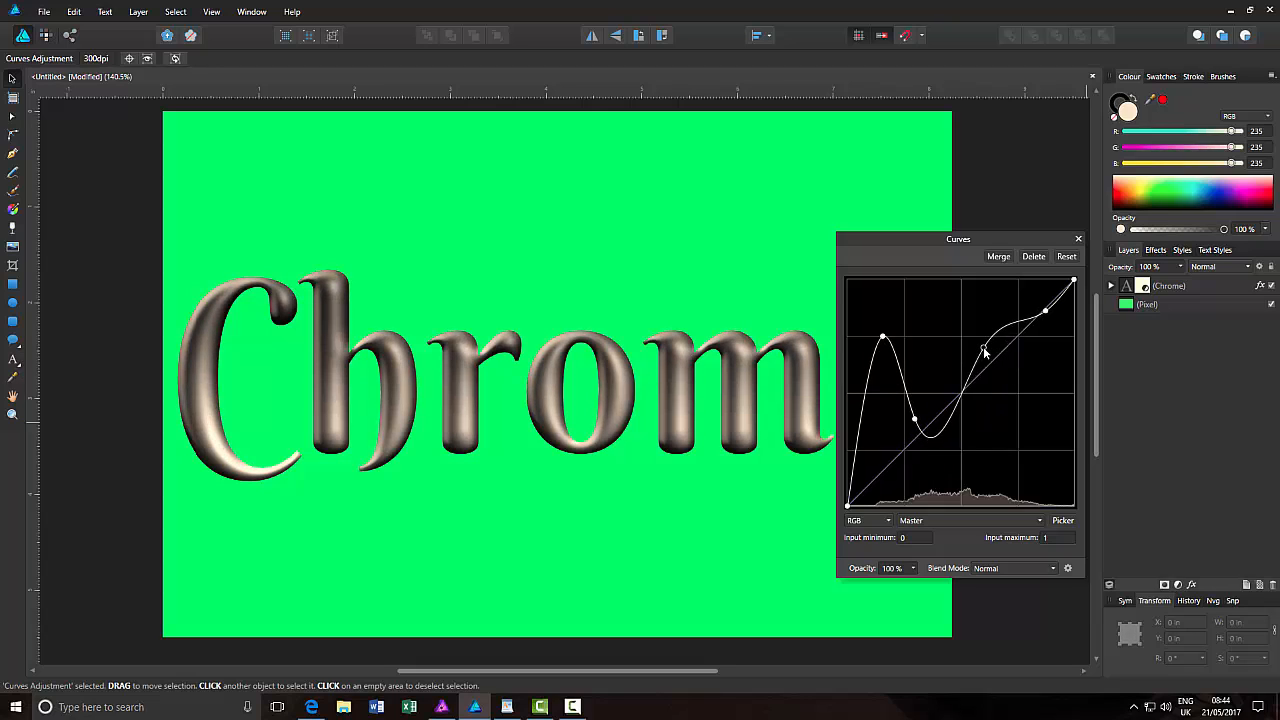
mouse_move(1048, 325)
mouse_down()
mouse_move(1045, 372)
mouse_move(1050, 317)
mouse_up()
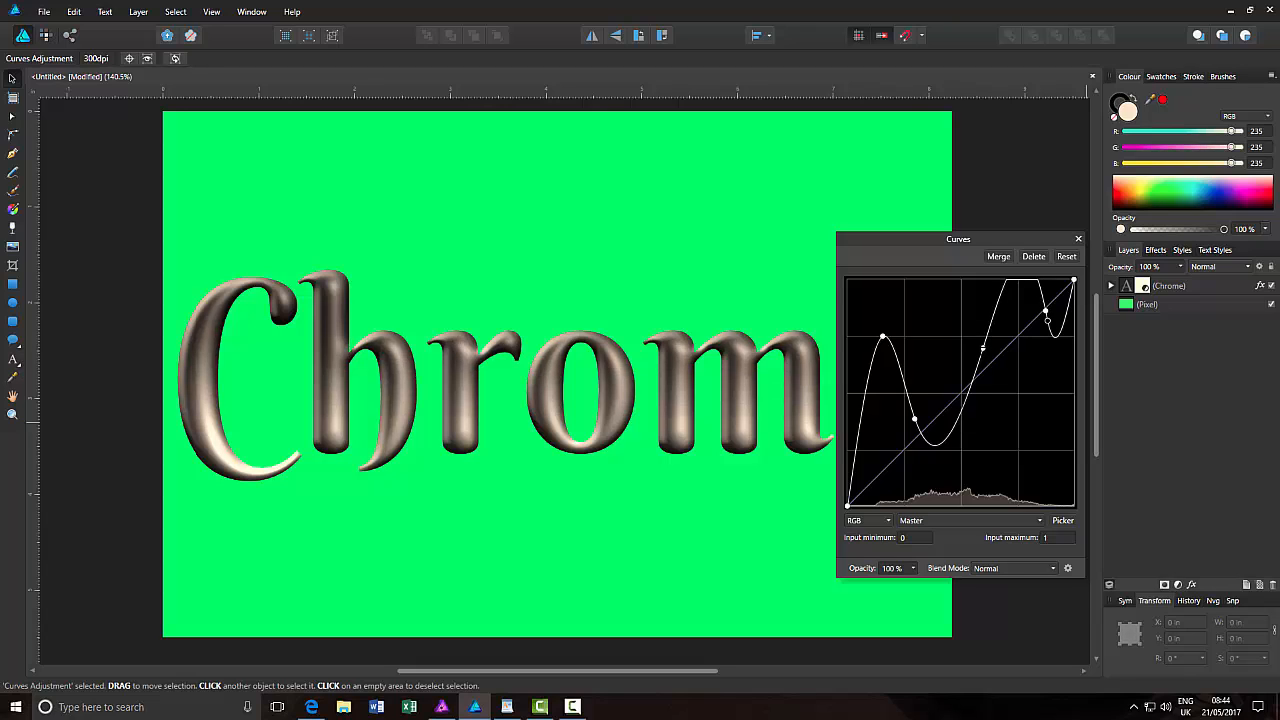
drag(983, 348, 983, 377)
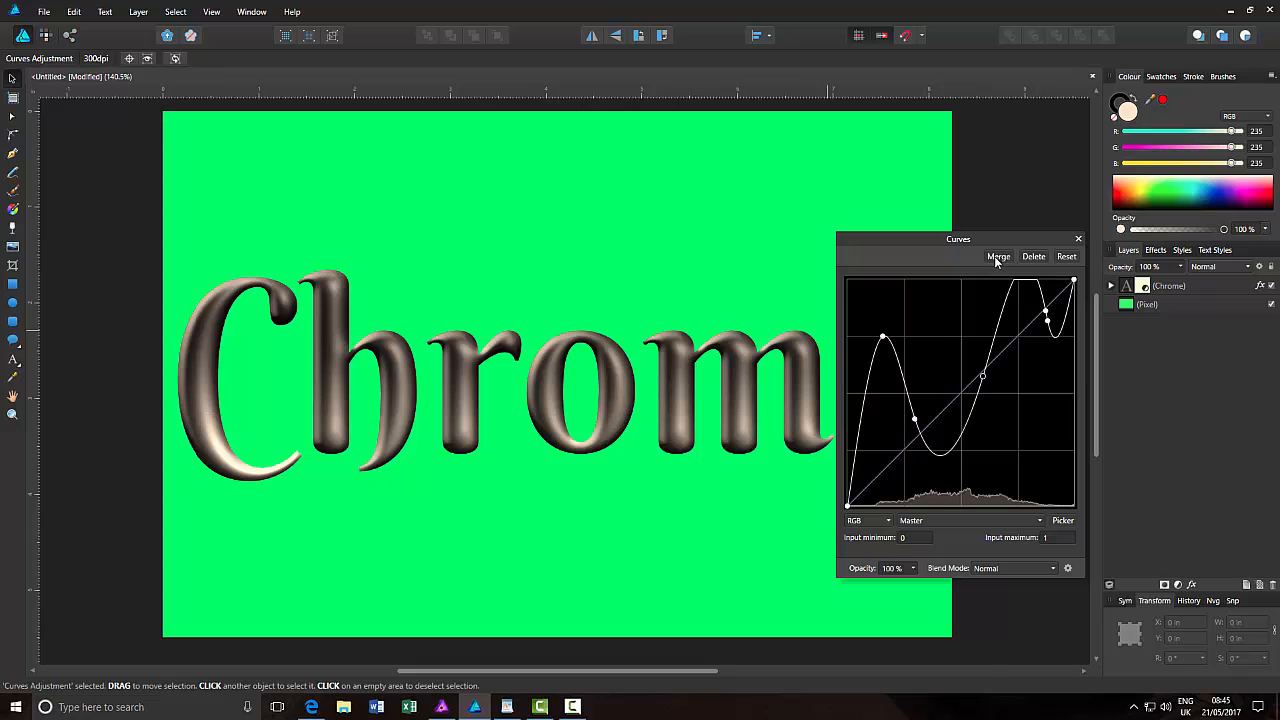
click(1079, 240)
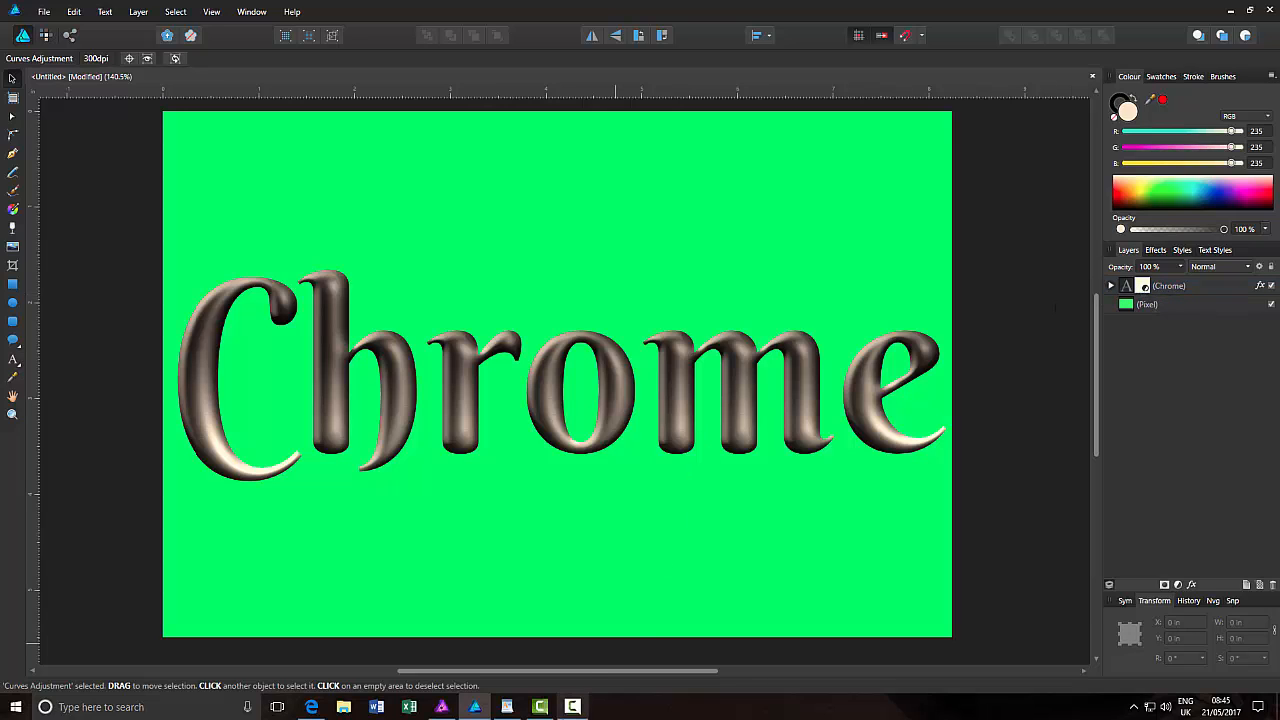
Step: Switch to Affinity Photo to view the "Chrome" text on the red background for comparison, and return to Affinity Designer
click(443, 707)
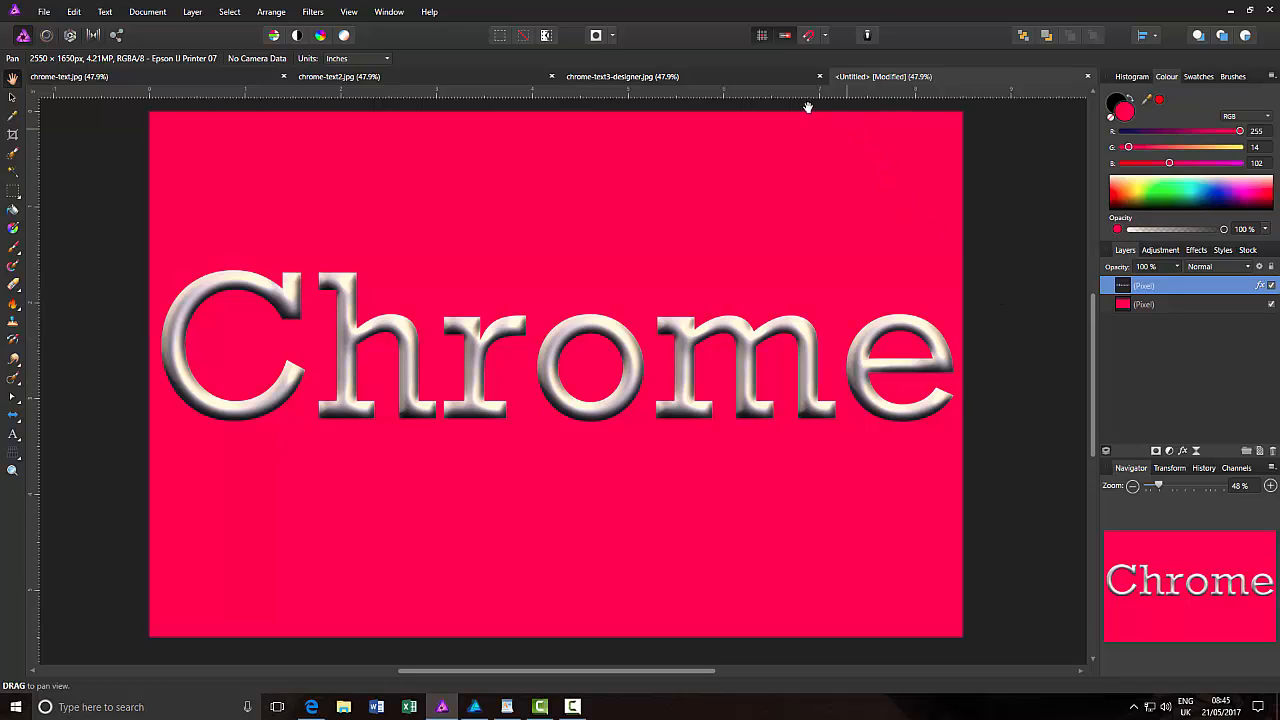
click(476, 707)
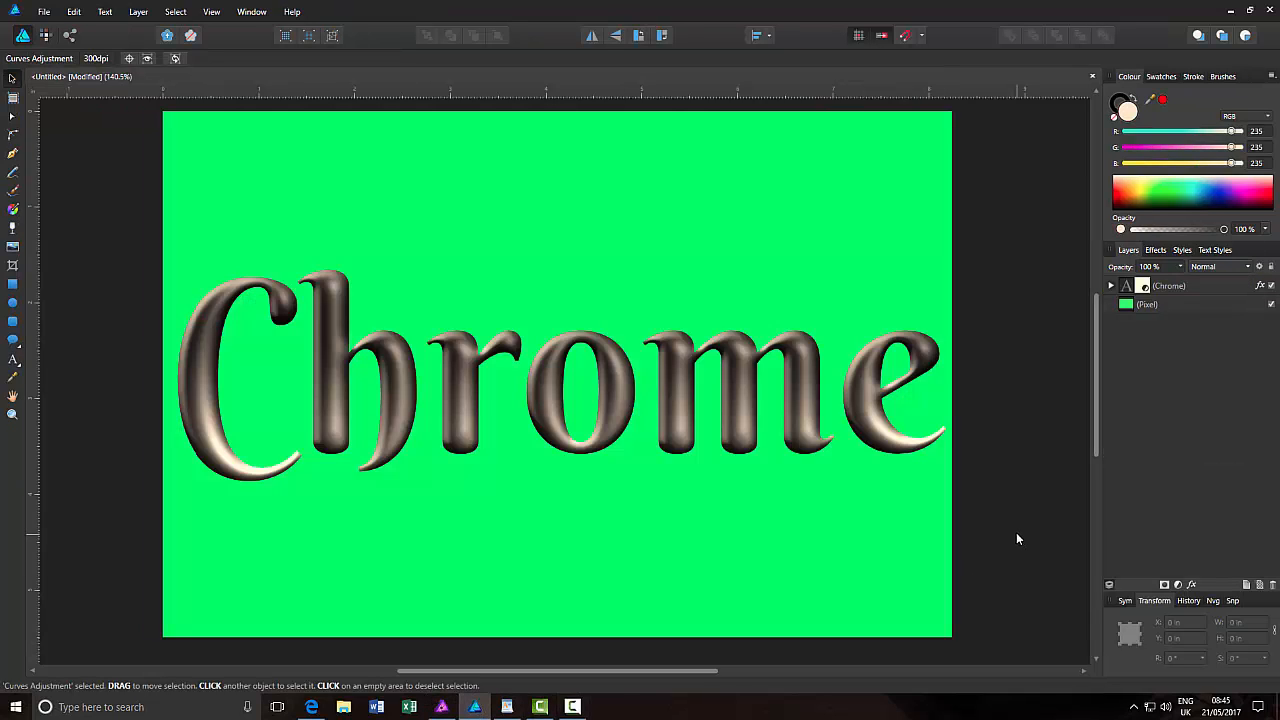